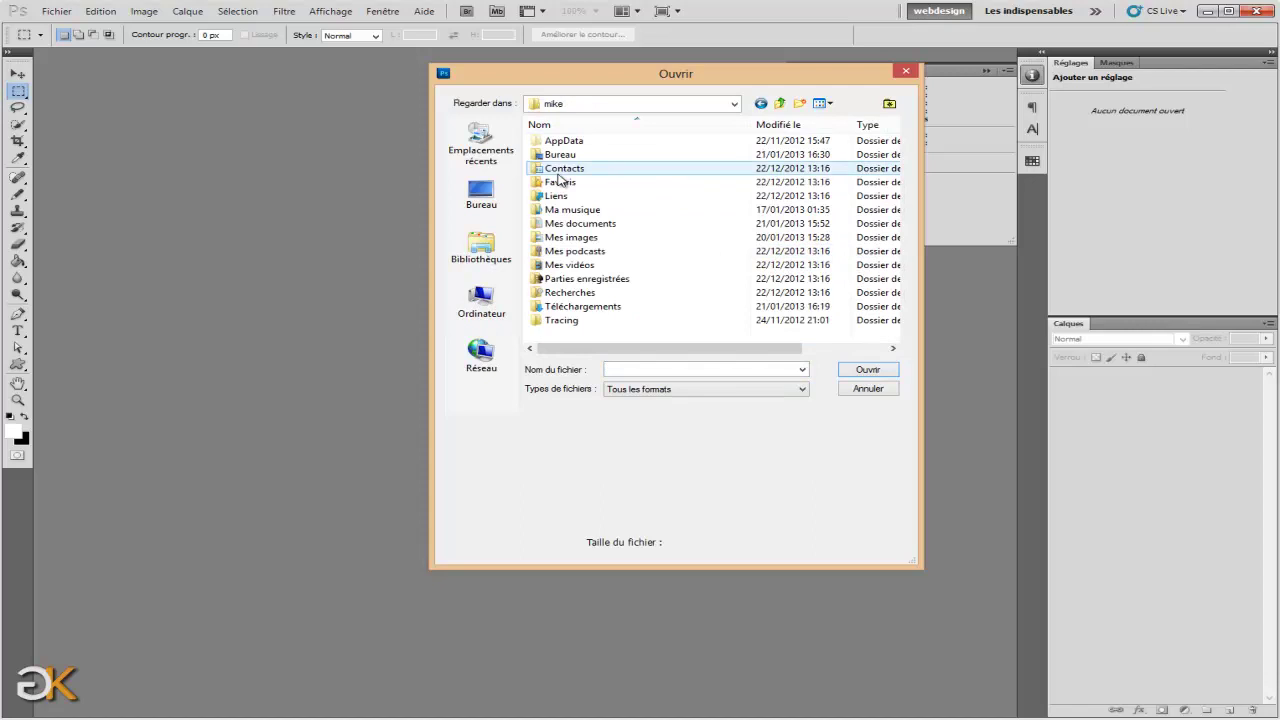
Open the 12-column grid template 960_grid_12_col.psd from the 960 Grid System download's templates/photoshop folder.
double_click(595, 307)
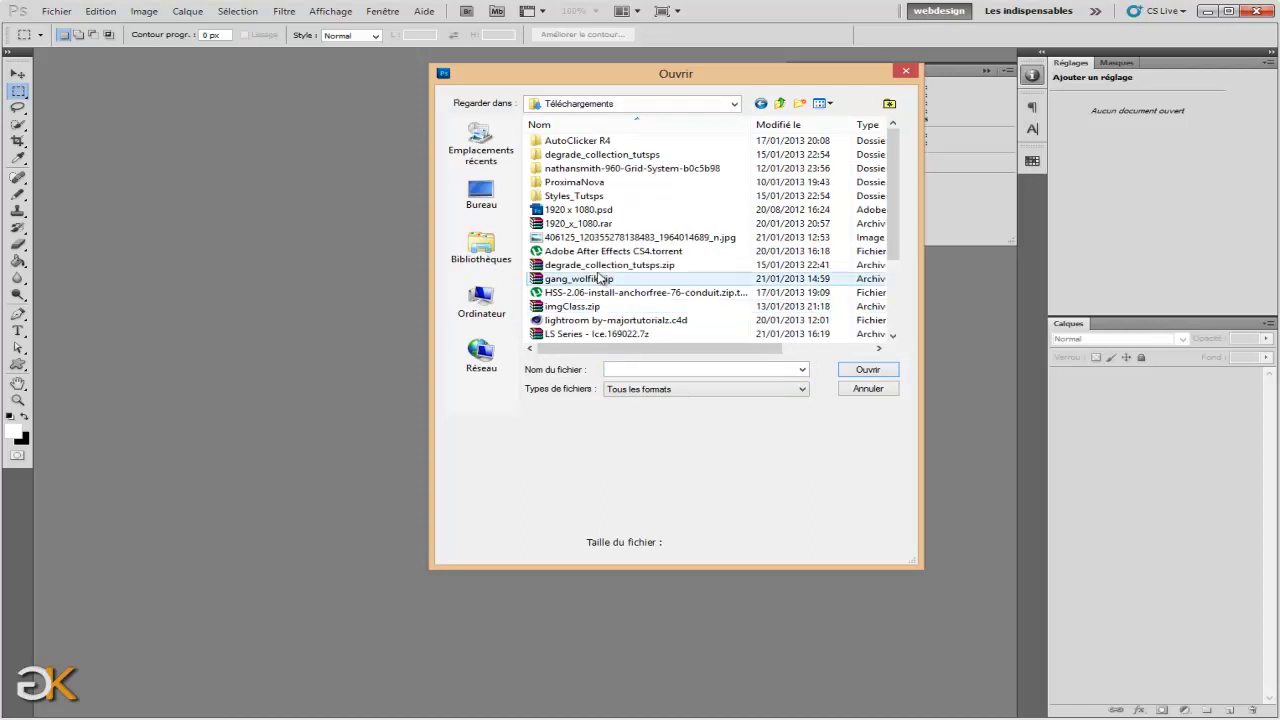
double_click(604, 170)
double_click(605, 141)
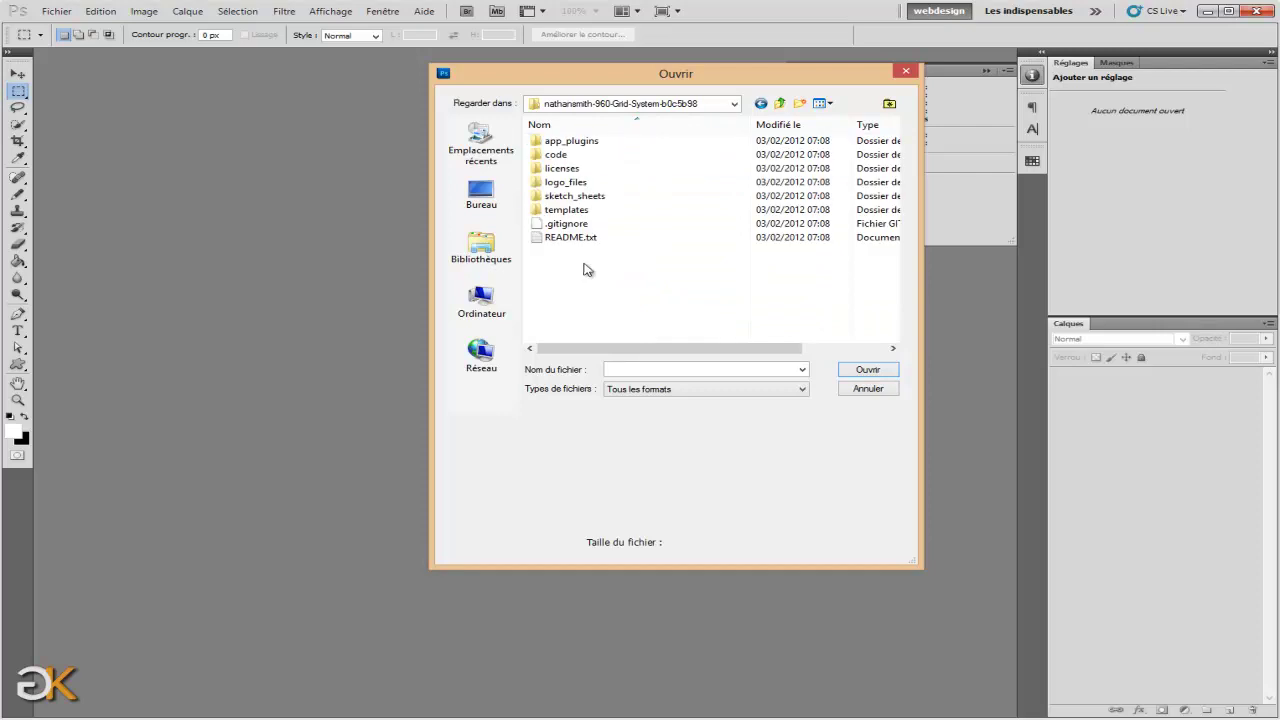
click(583, 197)
double_click(578, 211)
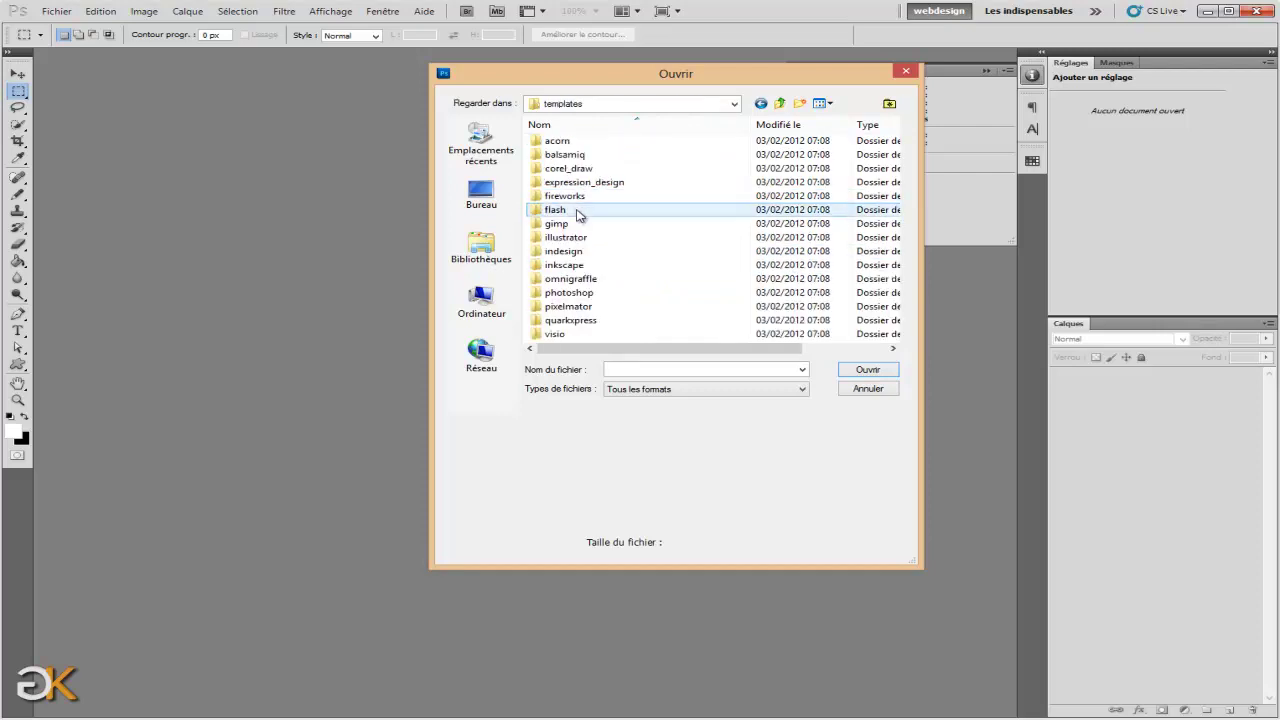
double_click(584, 291)
double_click(578, 174)
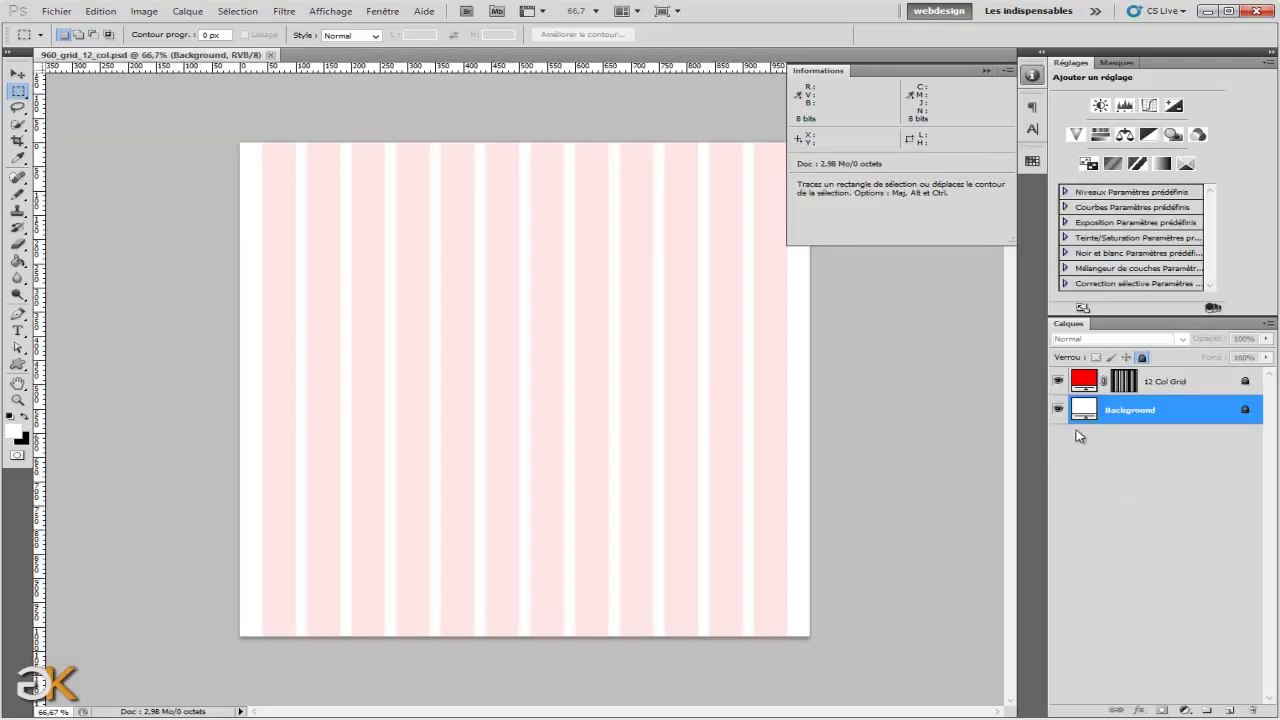
Hide the Background and 12 Col Grid layers and add a new empty layer above the grid layer.
click(1058, 410)
click(1058, 384)
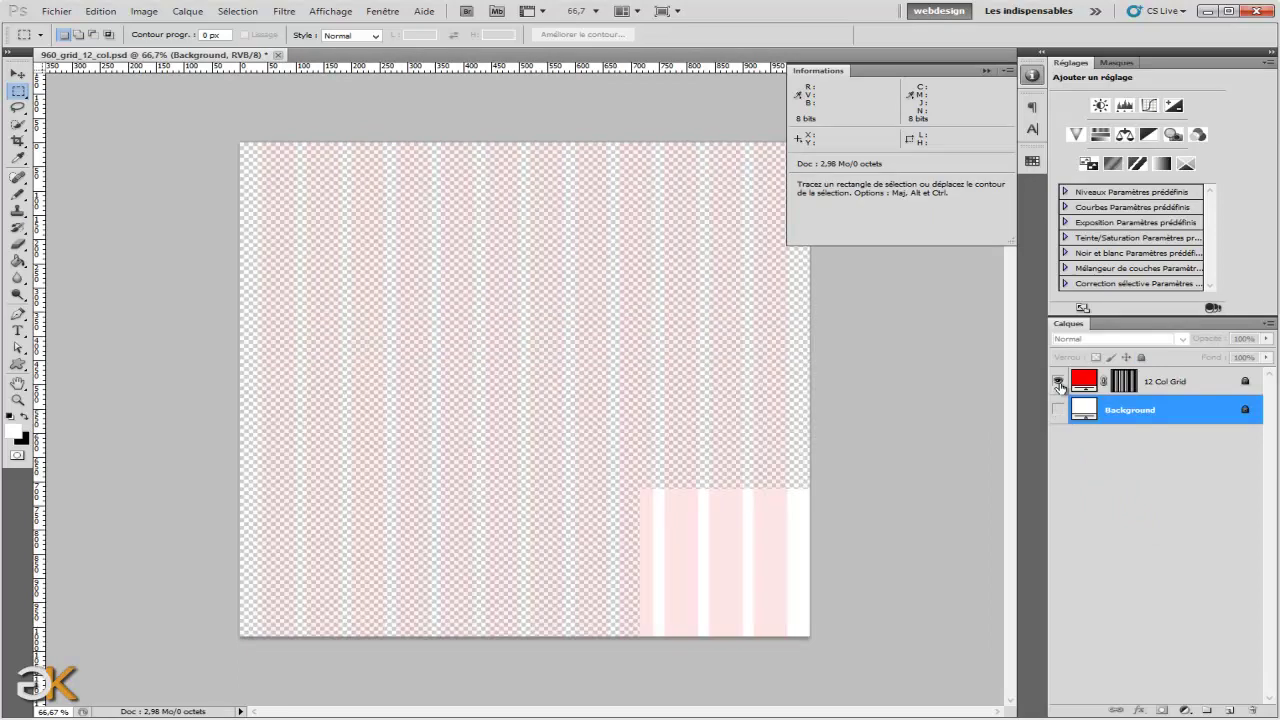
click(1170, 381)
click(1231, 710)
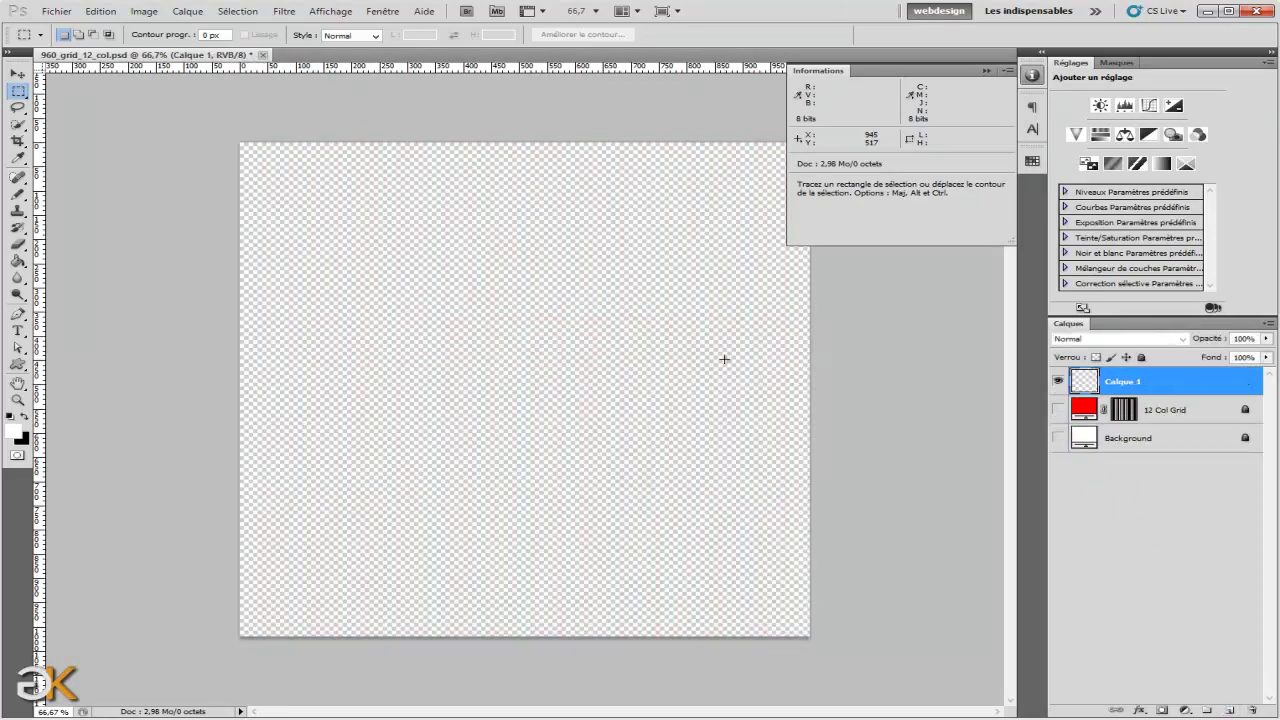
Set the canvas height to 1320 pixels with the anchor at the top centre so it extends downward.
click(144, 11)
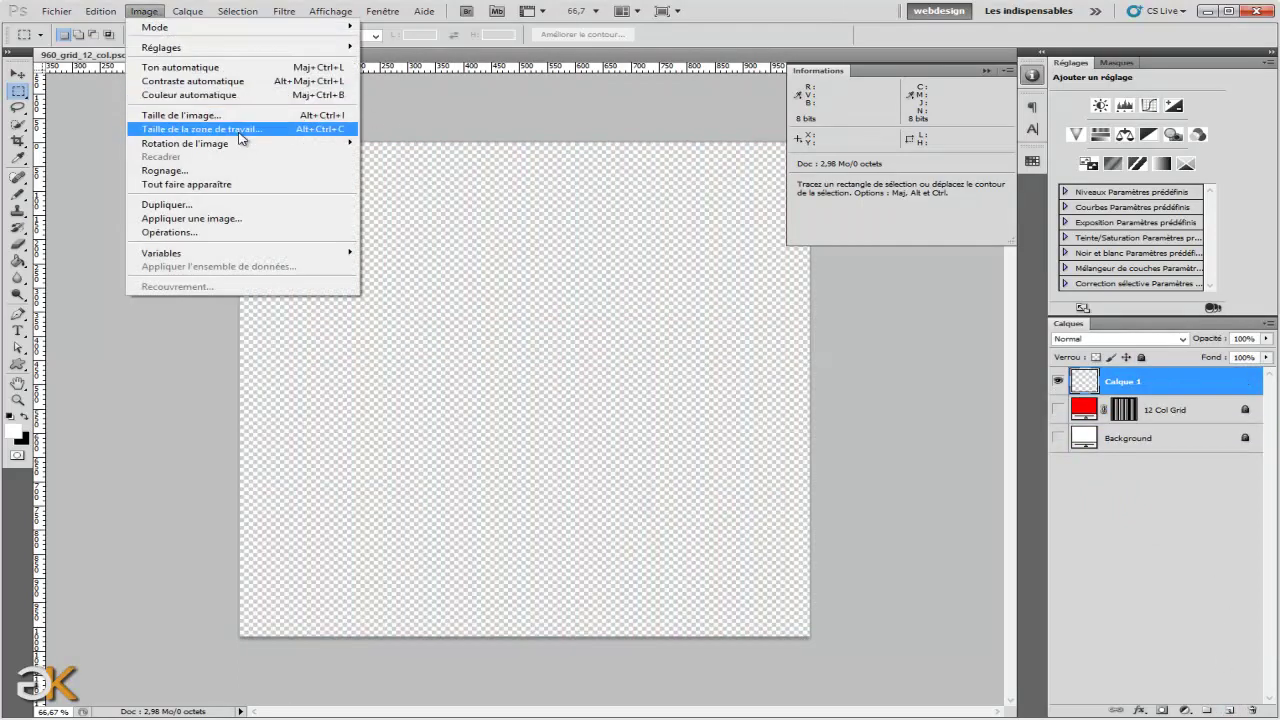
click(232, 129)
drag(828, 270, 772, 276)
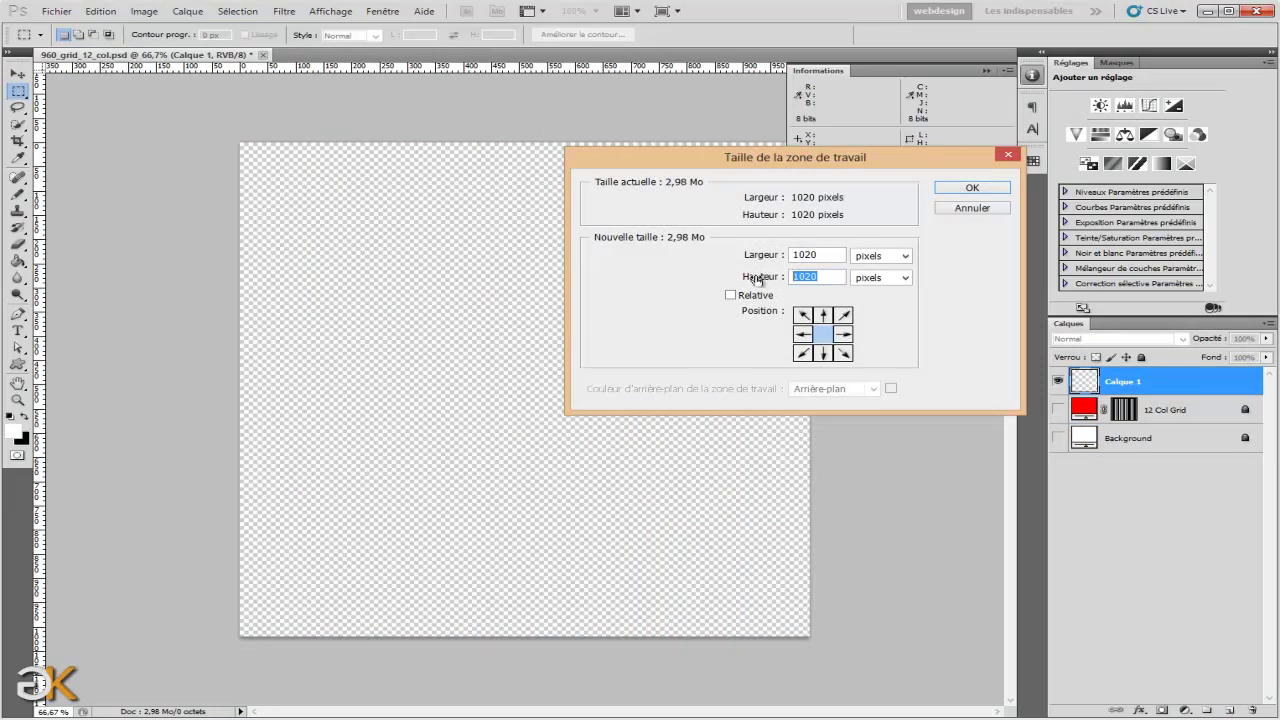
text(1320)
click(822, 315)
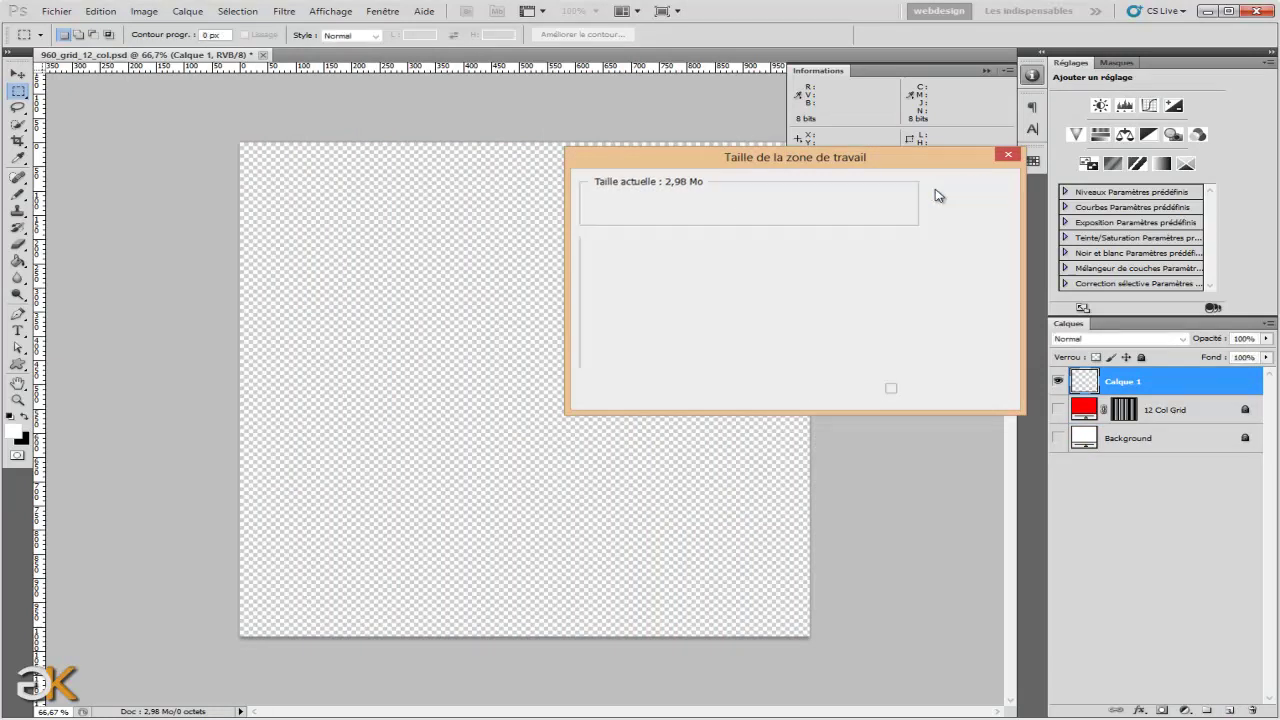
click(944, 192)
Fill the new layer with the light grey preset as a linear gradient from the bottom edge to above the top edge.
key(ctrl+minus)
key(ctrl+minus)
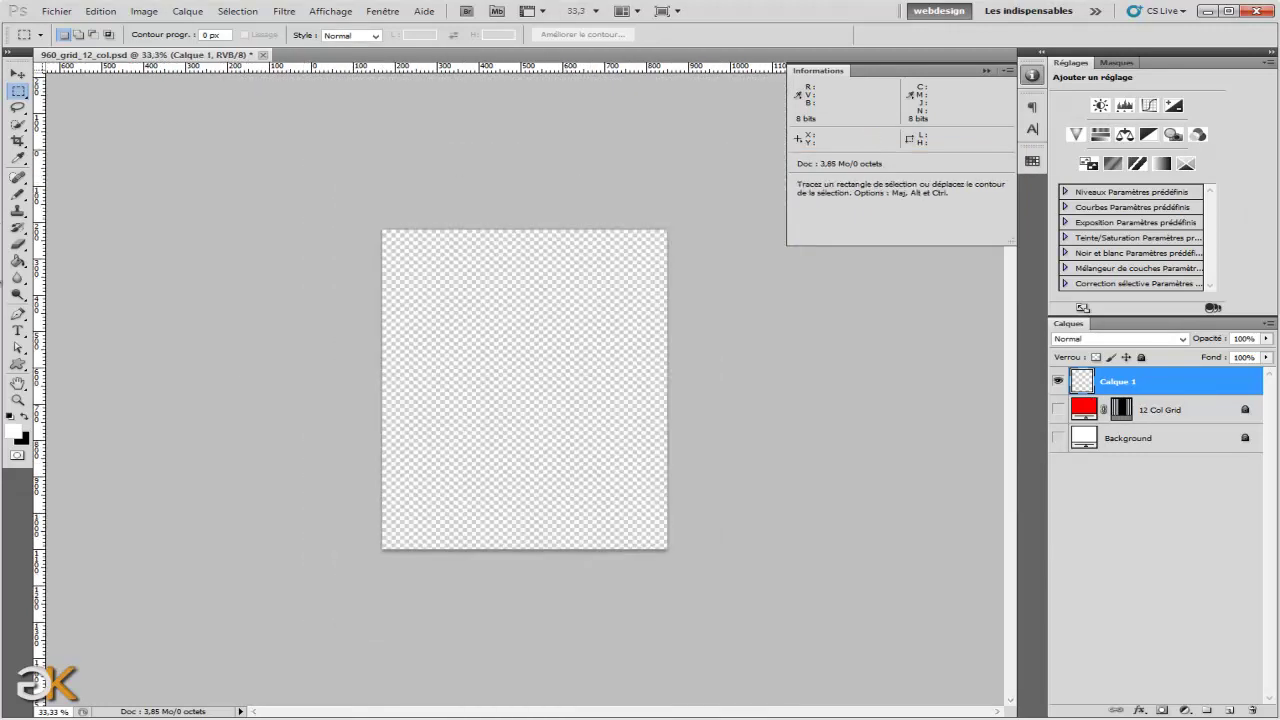
click(18, 261)
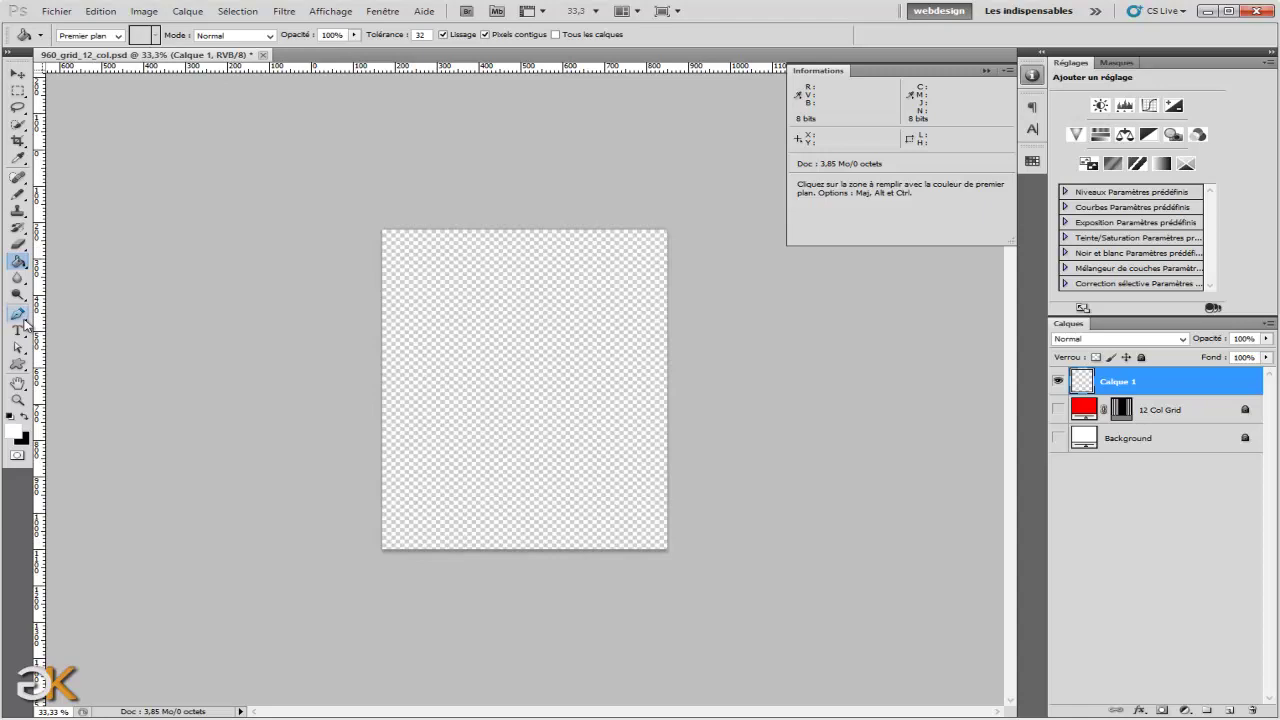
right_click(18, 261)
click(66, 260)
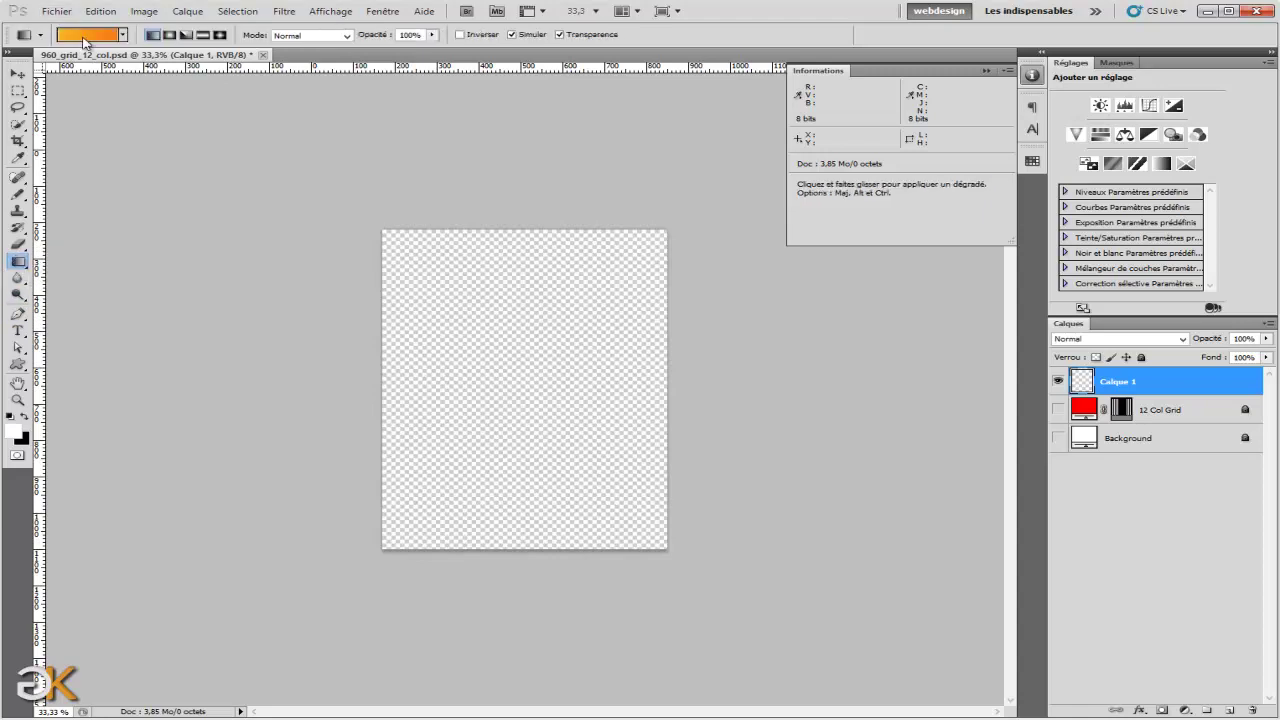
click(86, 35)
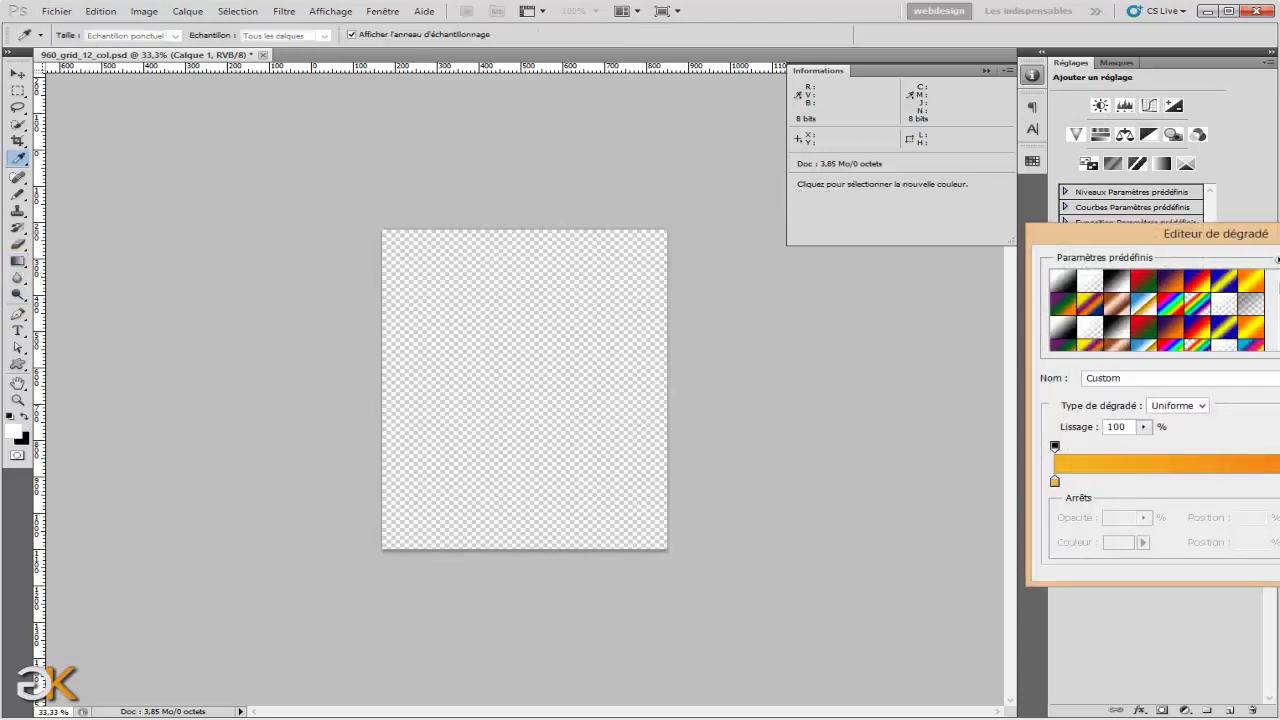
drag(1279, 289, 1279, 333)
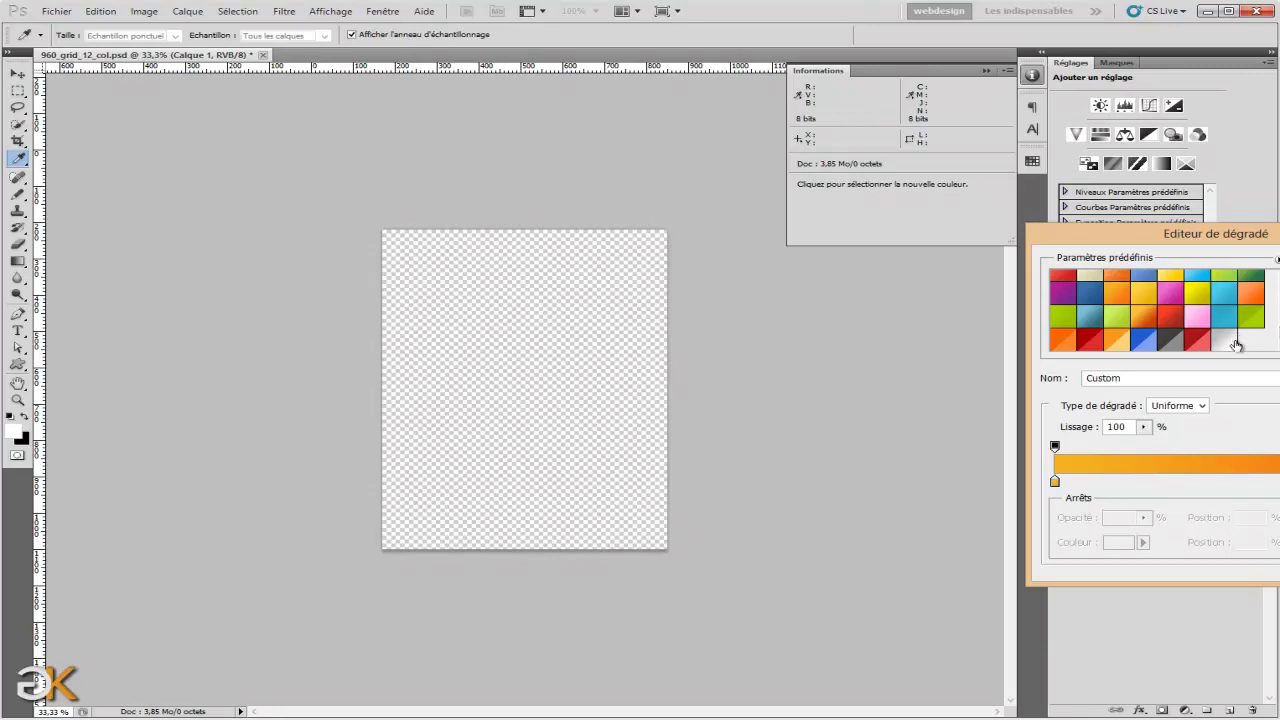
click(1234, 342)
key(Return)
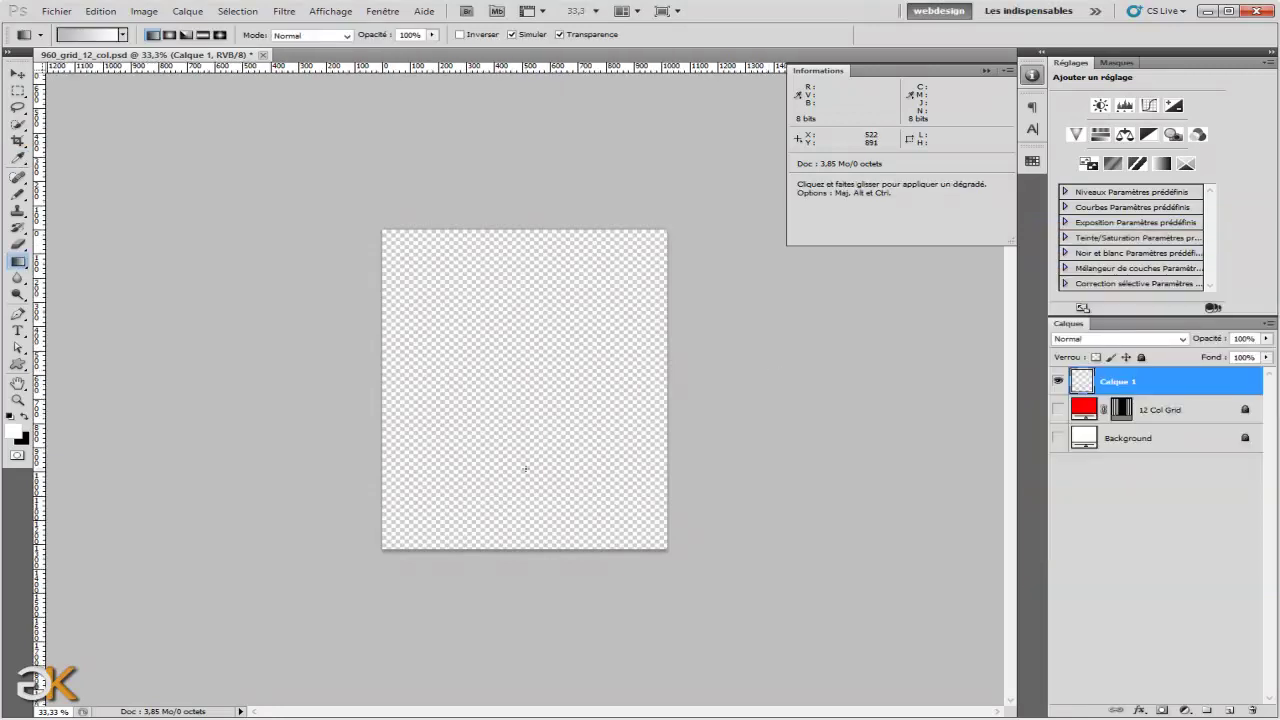
drag(532, 549, 515, 104)
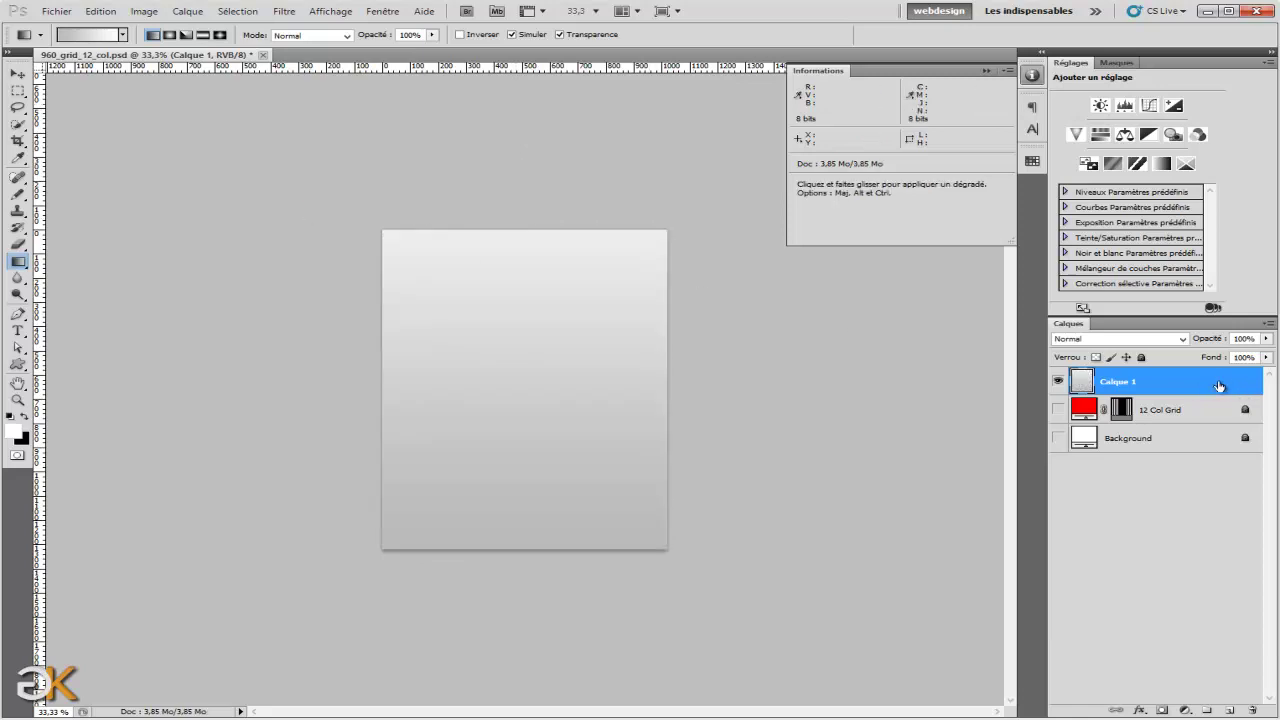
Add a Pattern Overlay to the background gradient layer with the fine grid pattern at 20% opacity.
double_click(1218, 386)
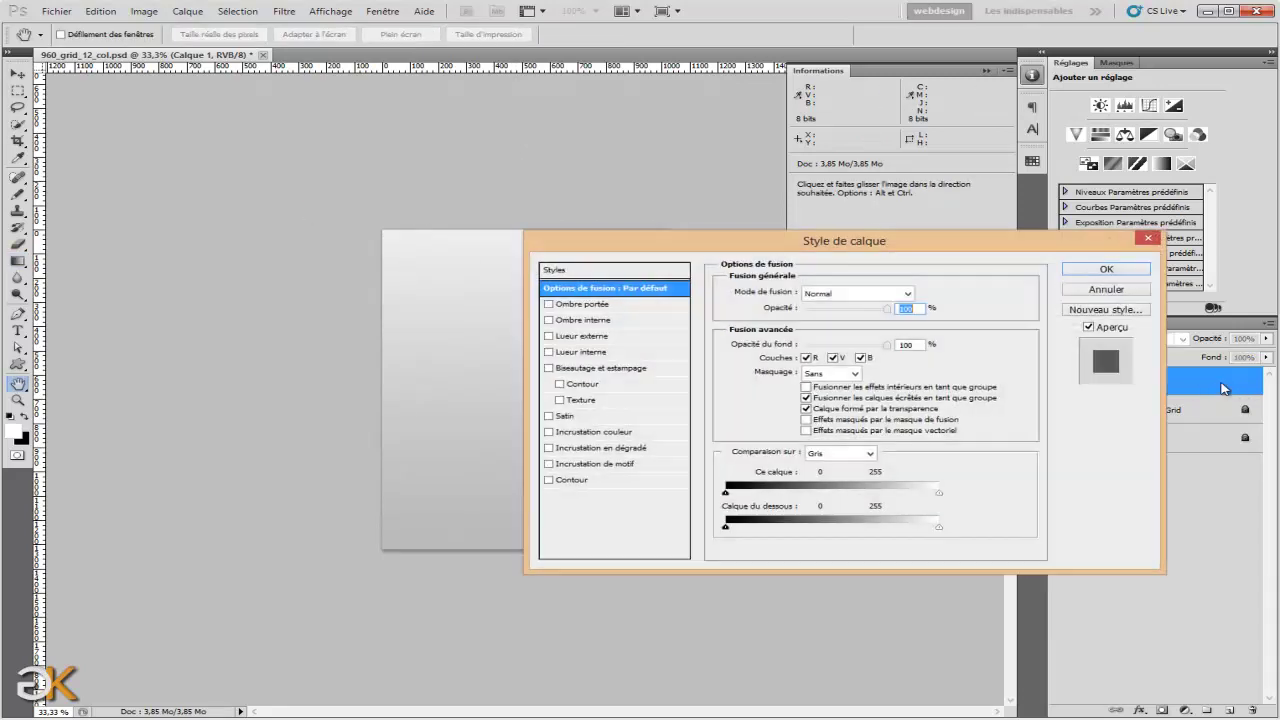
click(601, 466)
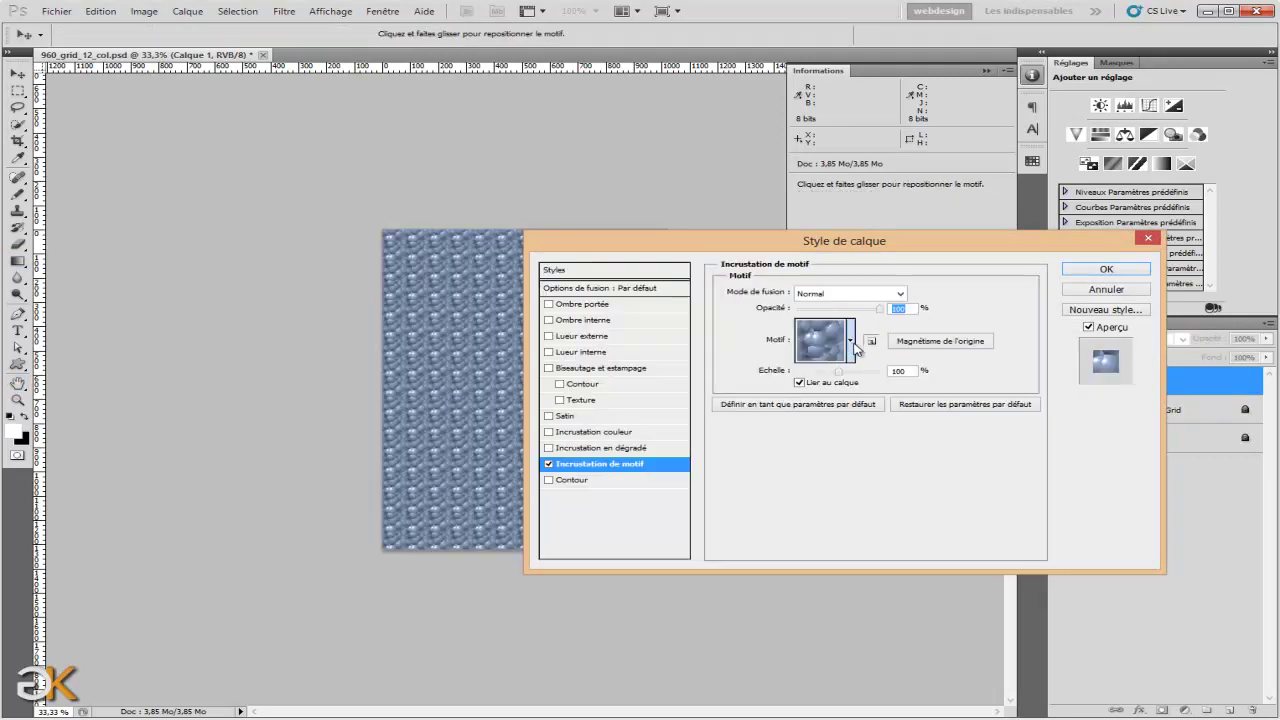
click(851, 341)
click(849, 431)
click(912, 309)
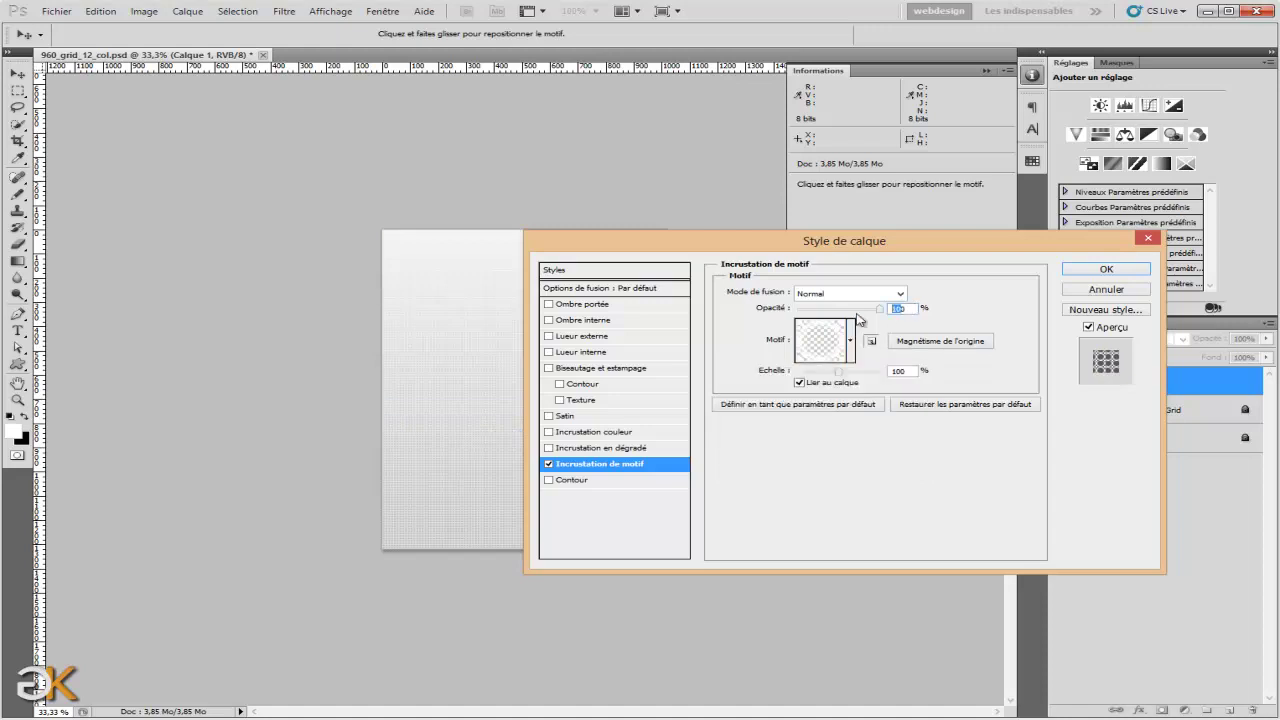
text(20)
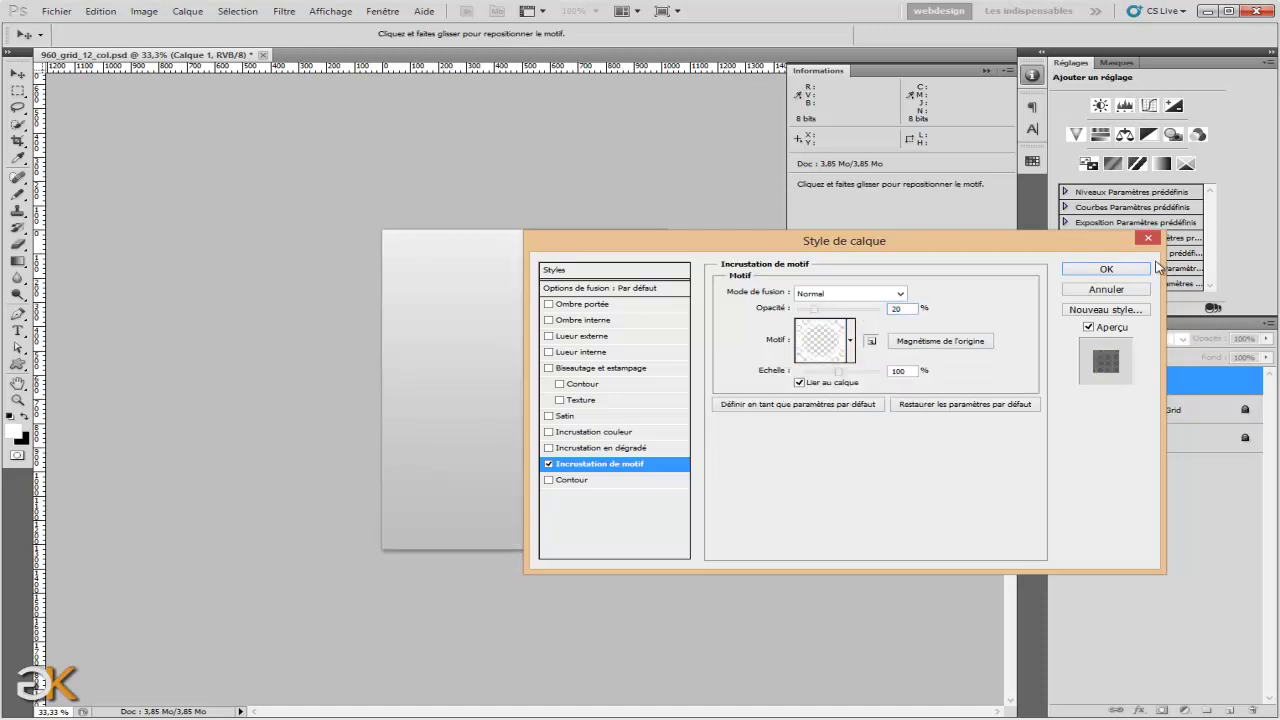
click(1106, 269)
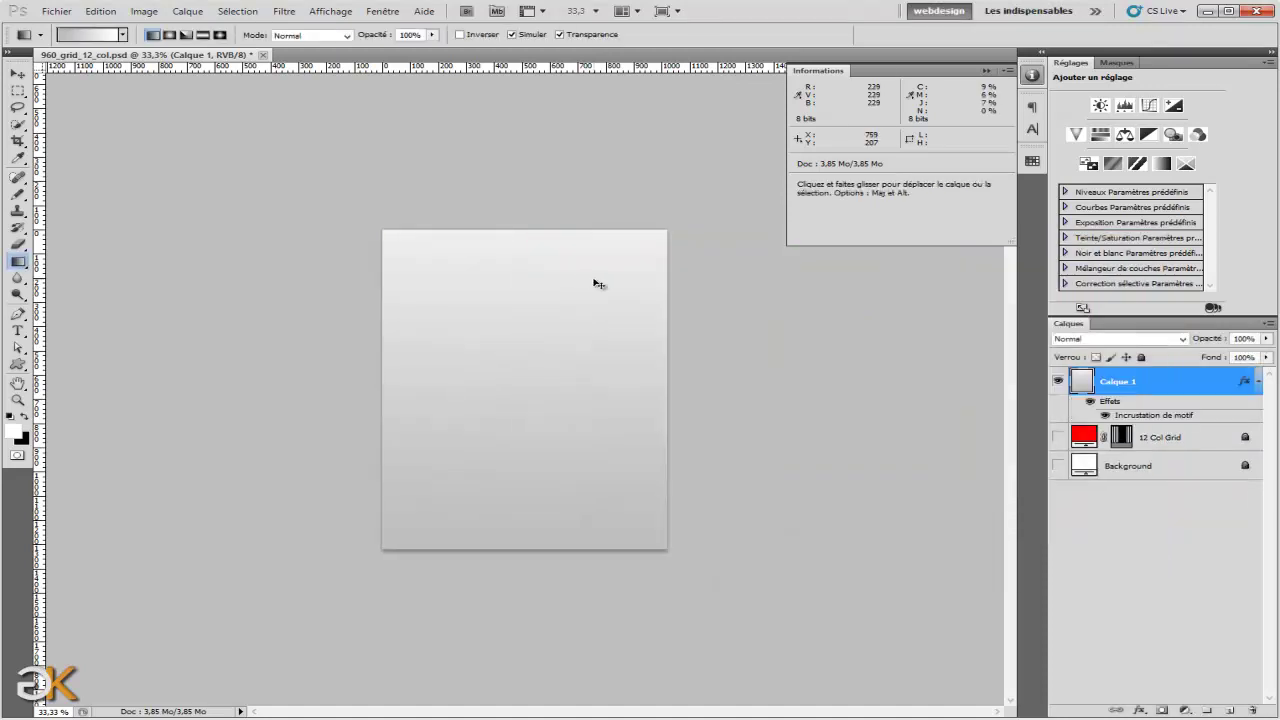
Create a new group with a second group nested inside it, and add an empty layer in the inner group.
key(ctrl+plus)
key(ctrl+plus)
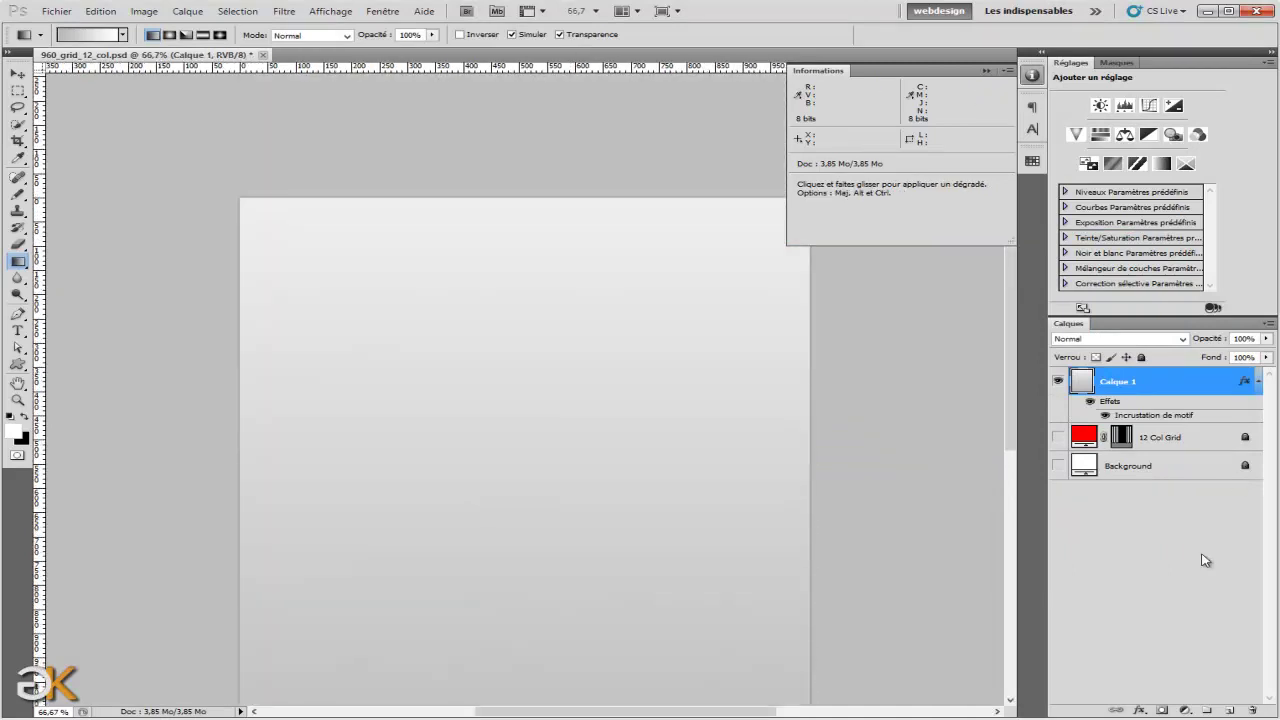
click(1208, 710)
click(1210, 710)
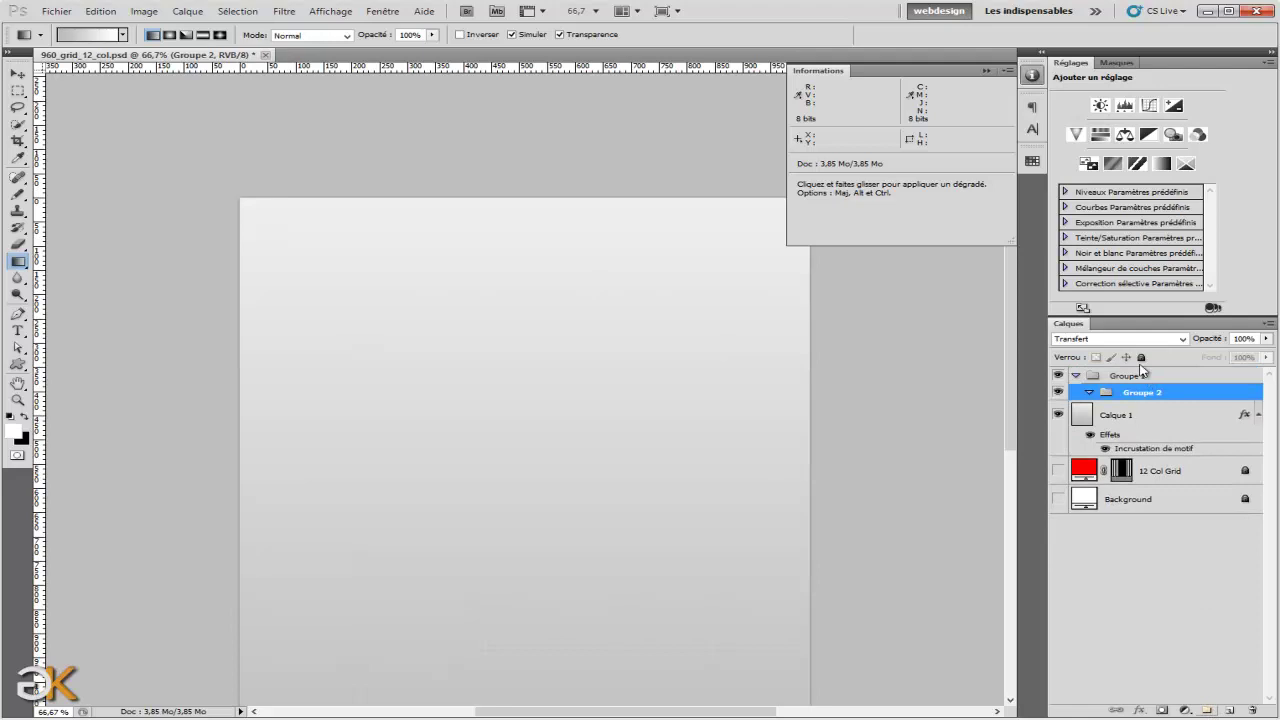
click(1231, 710)
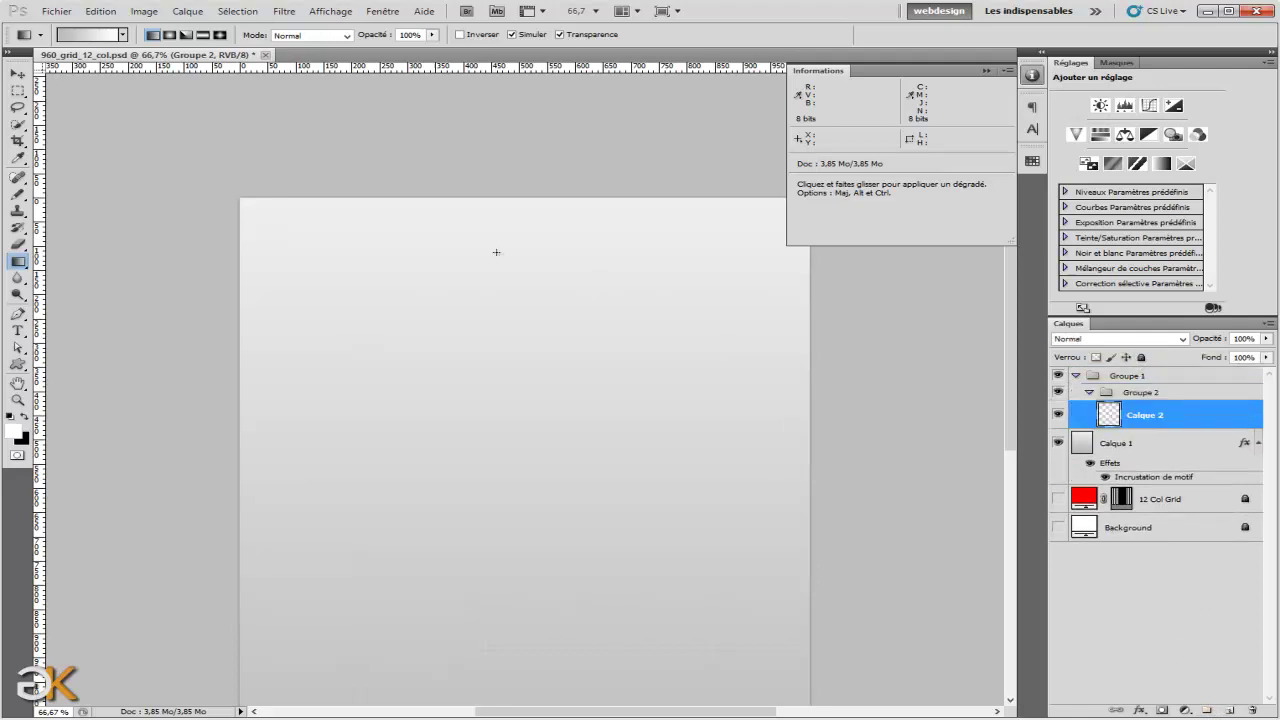
Make a fixed-size rectangular selection of 1020 x 100 px across the top edge of the canvas.
click(16, 92)
click(350, 36)
click(344, 74)
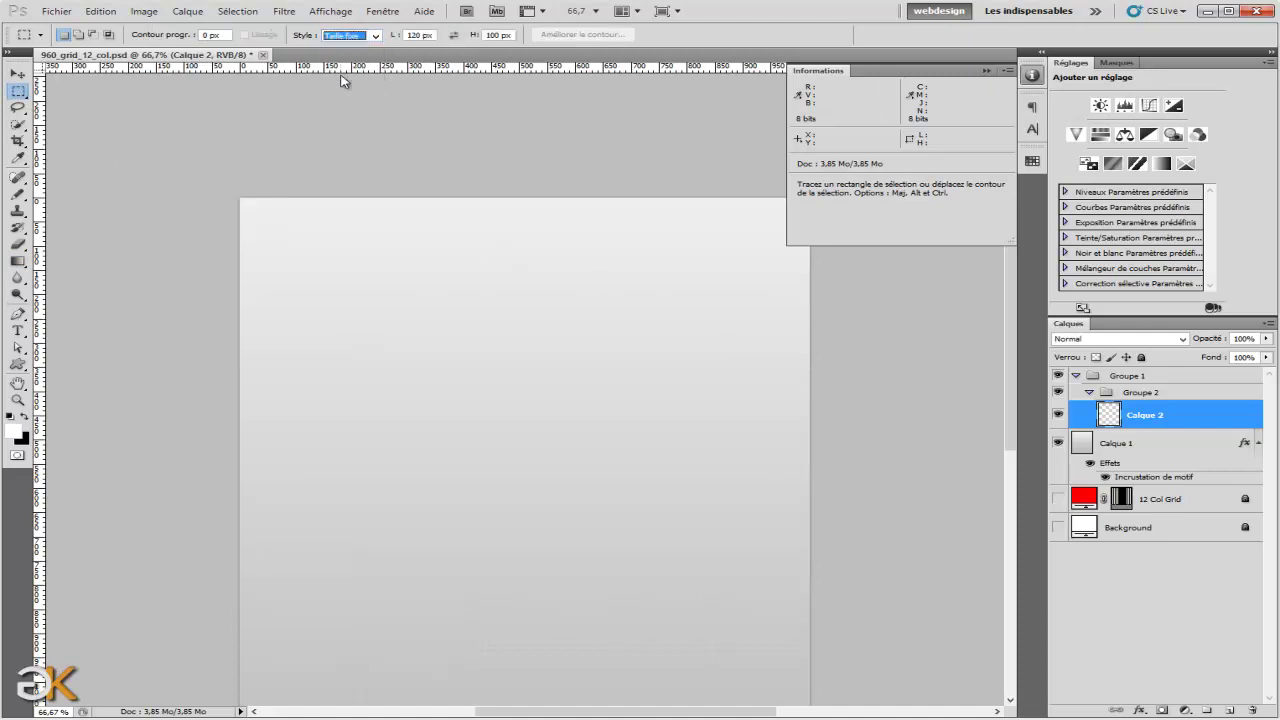
click(410, 35)
key(BackSpace)
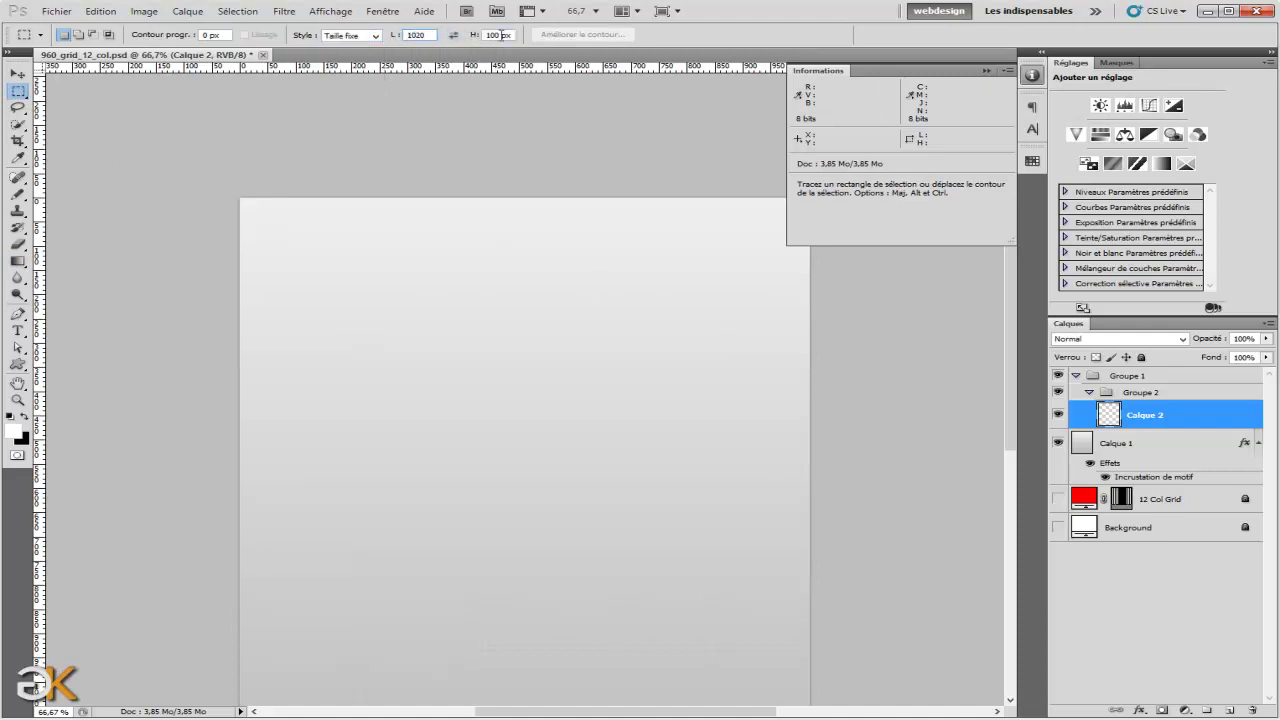
drag(414, 300, 414, 227)
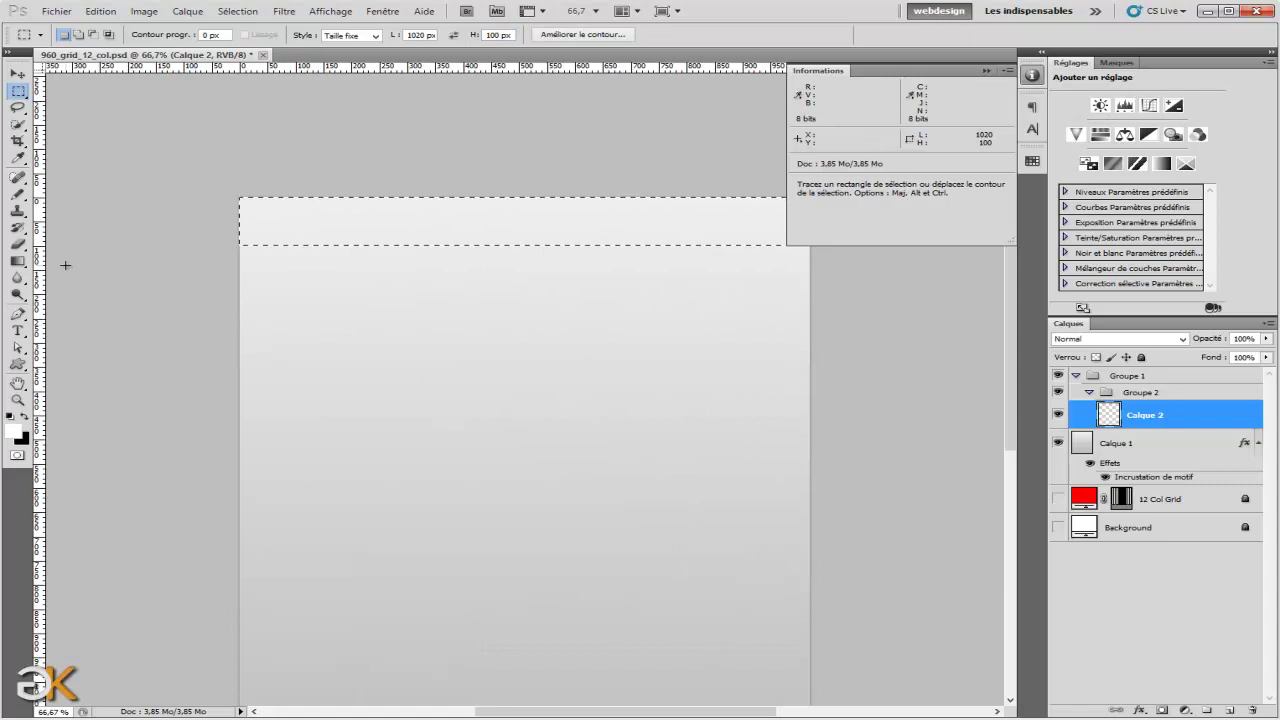
Fill the header selection with the dark grey preset as a top-to-bottom linear gradient, then deselect.
click(17, 261)
click(90, 35)
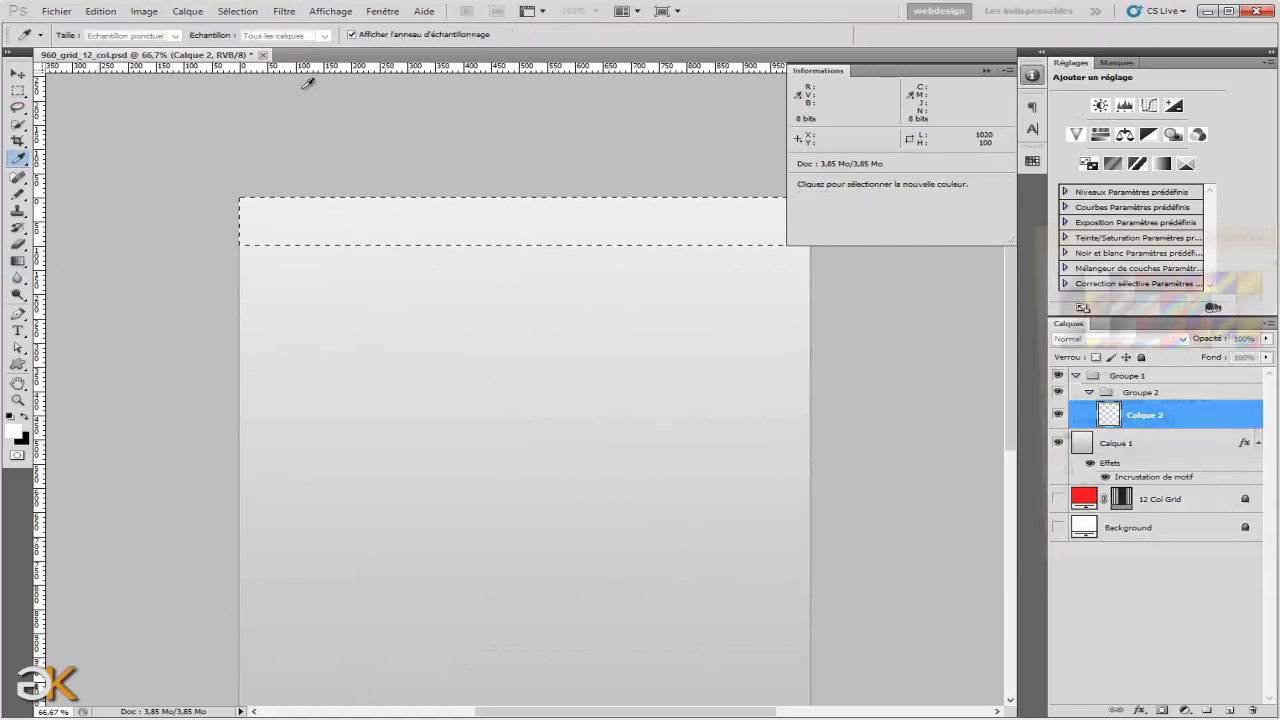
scroll(1245, 332, down, 6)
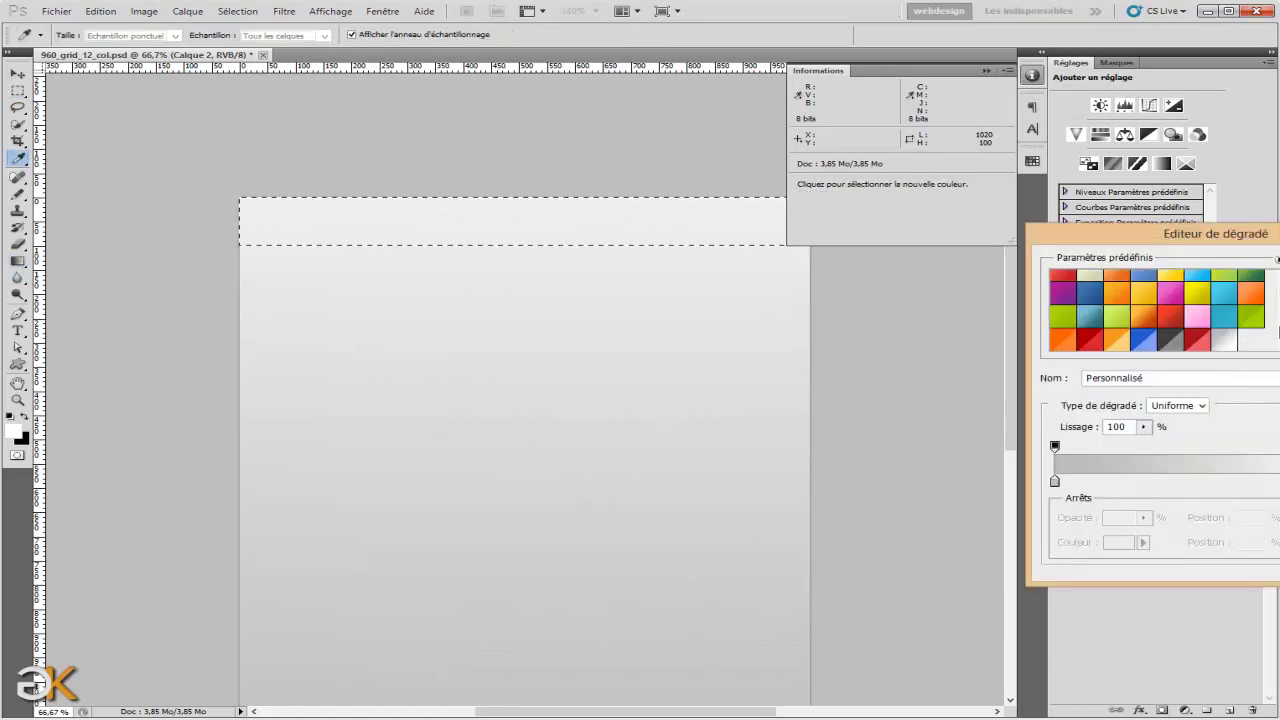
click(1170, 304)
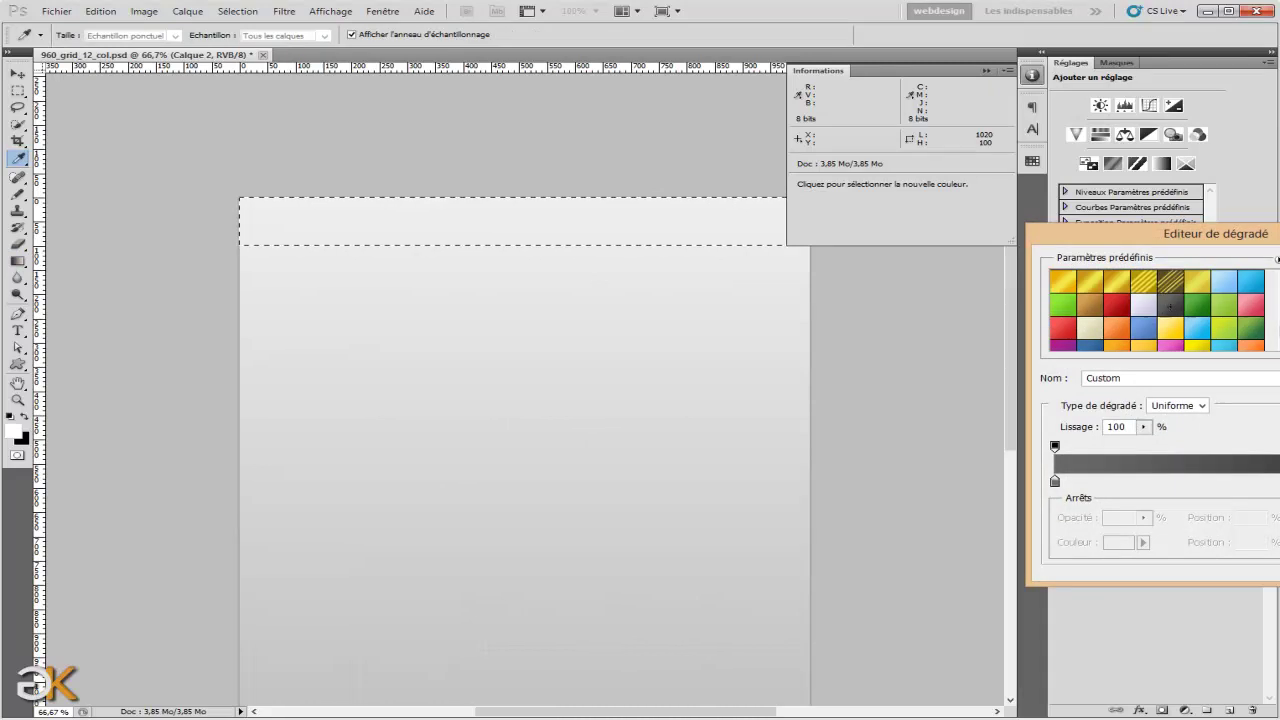
key(Return)
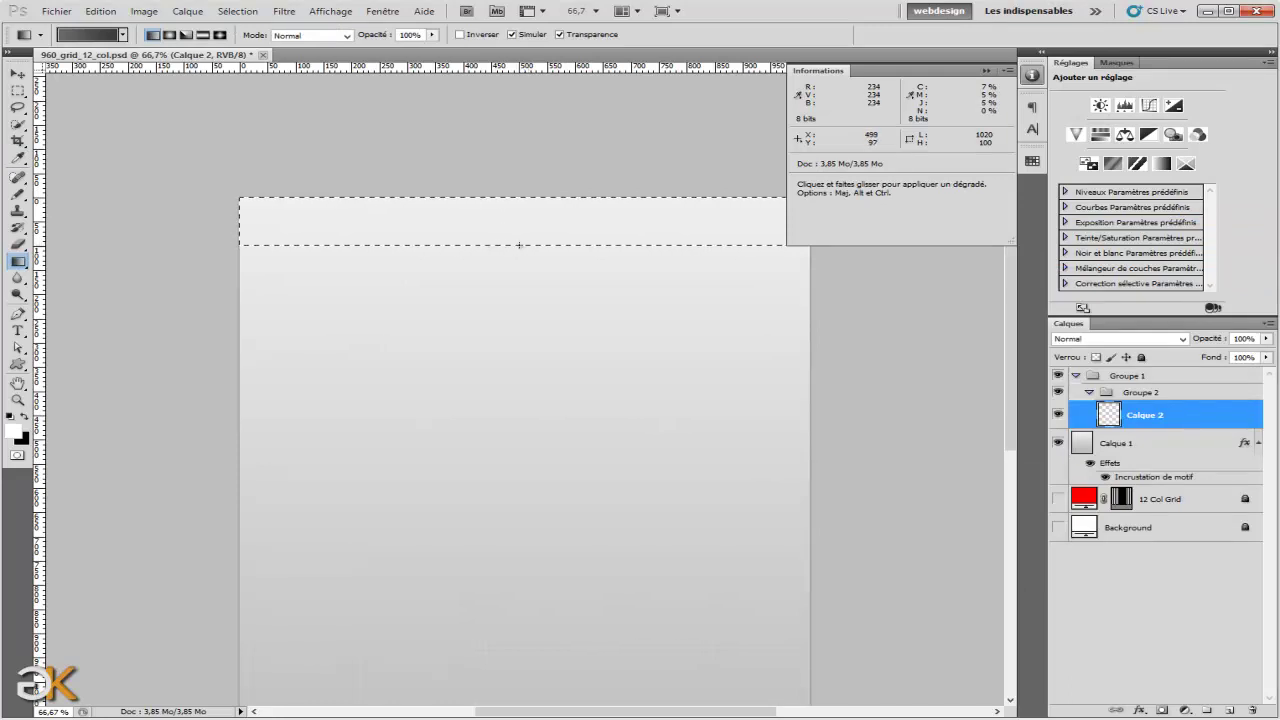
drag(534, 204, 539, 245)
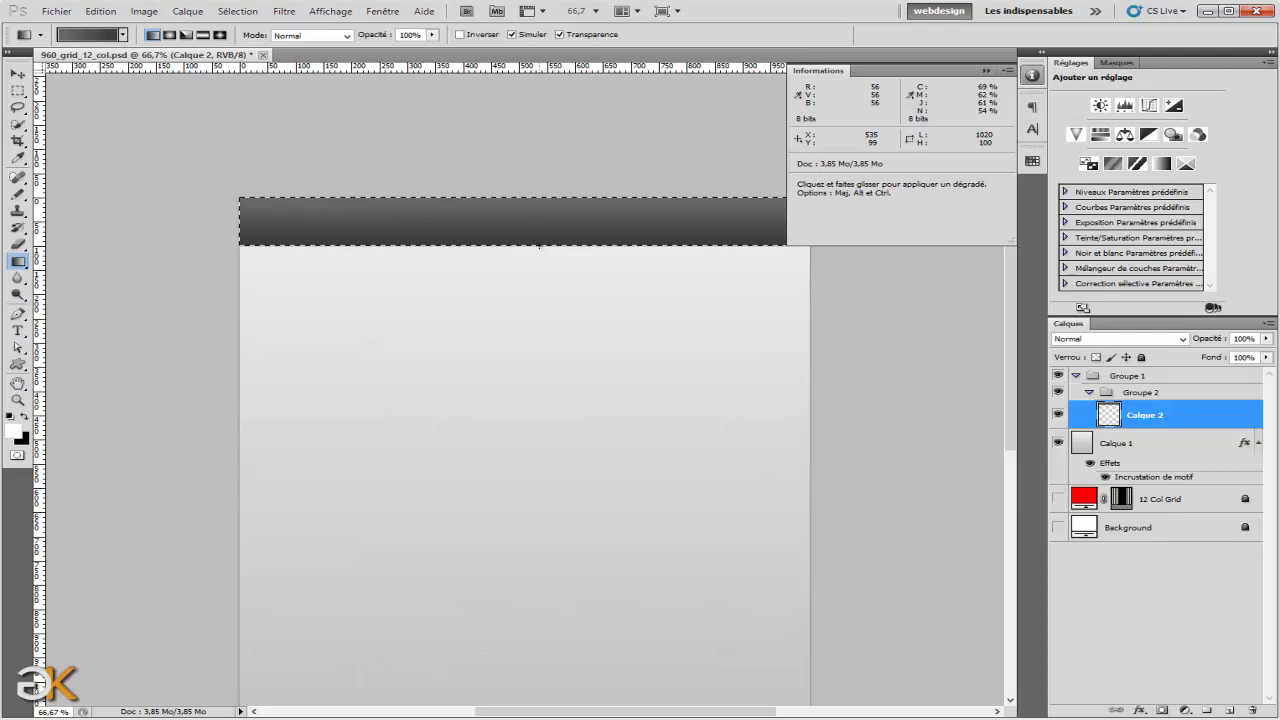
key(ctrl+d)
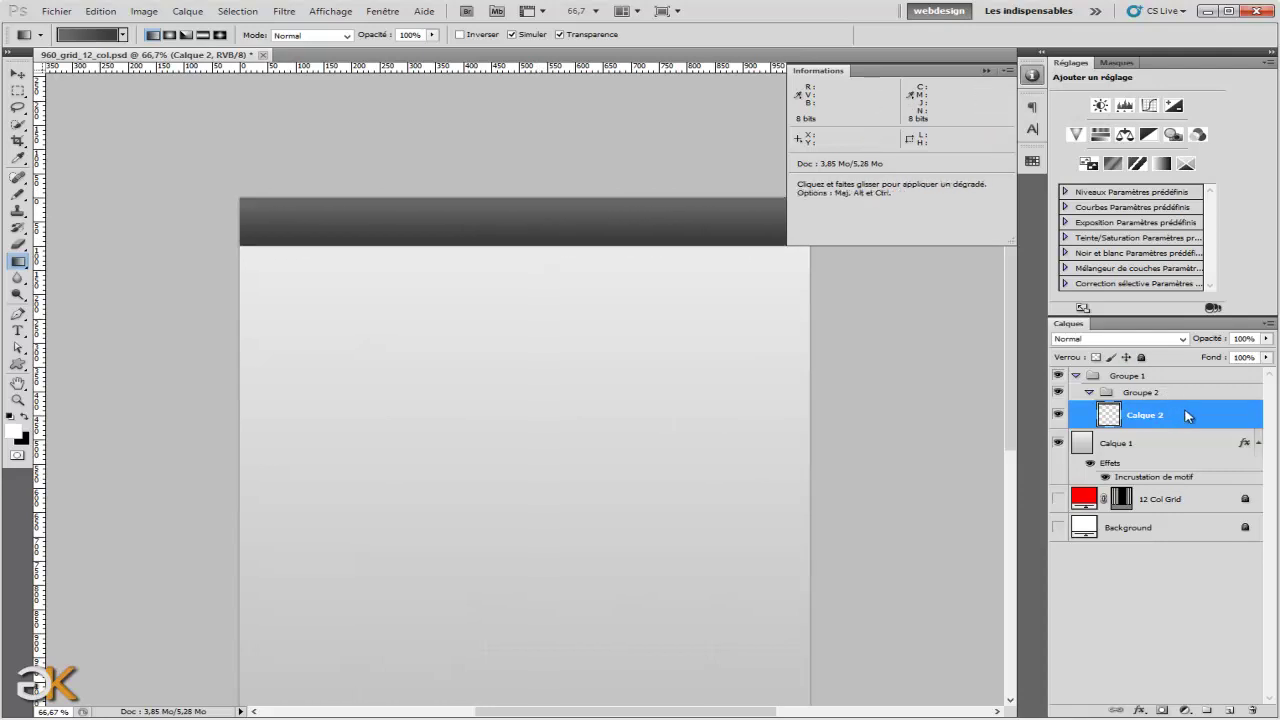
Add a Drop Shadow to the header bar layer with 50% opacity.
double_click(1187, 416)
drag(700, 249, 805, 213)
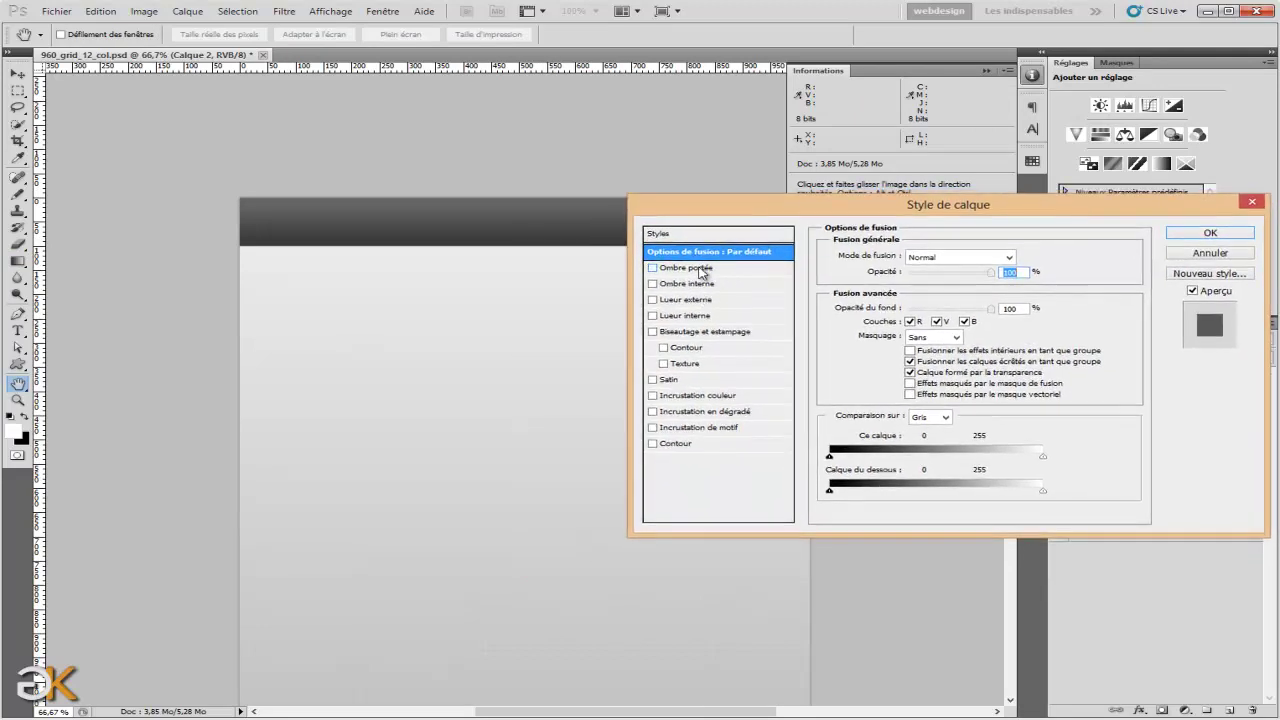
click(700, 268)
text(50)
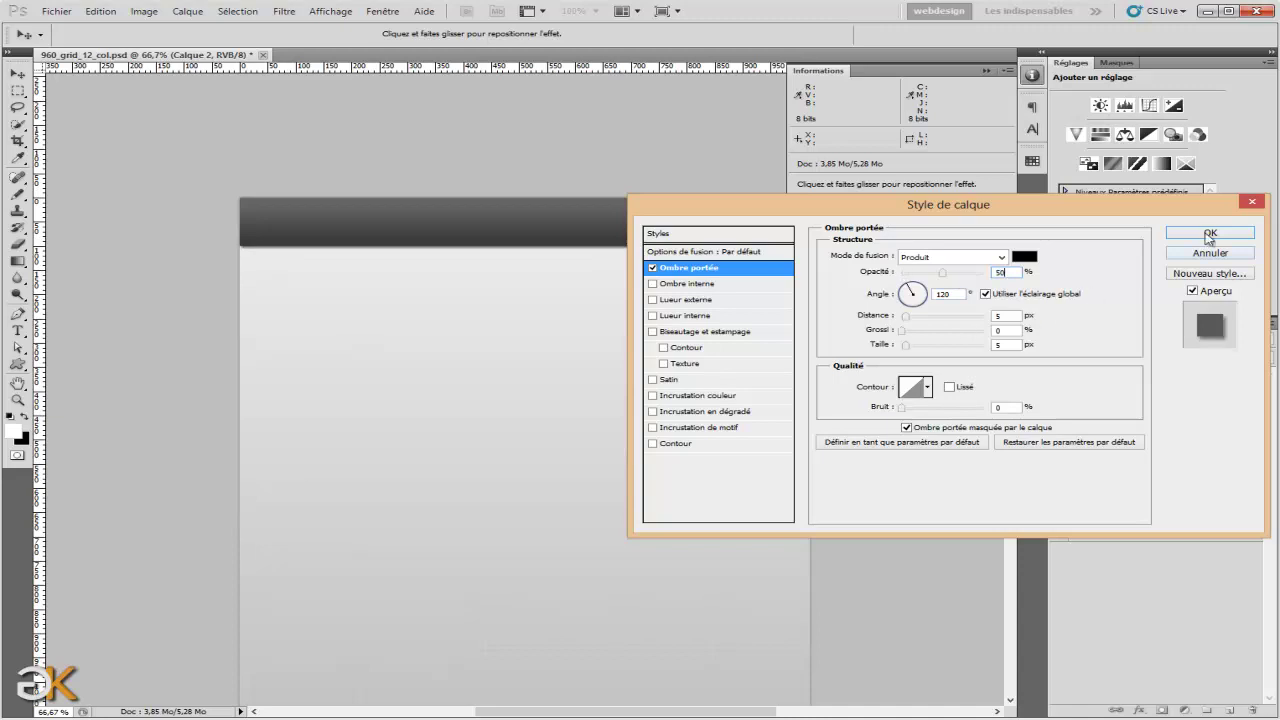
click(1207, 236)
key(g)
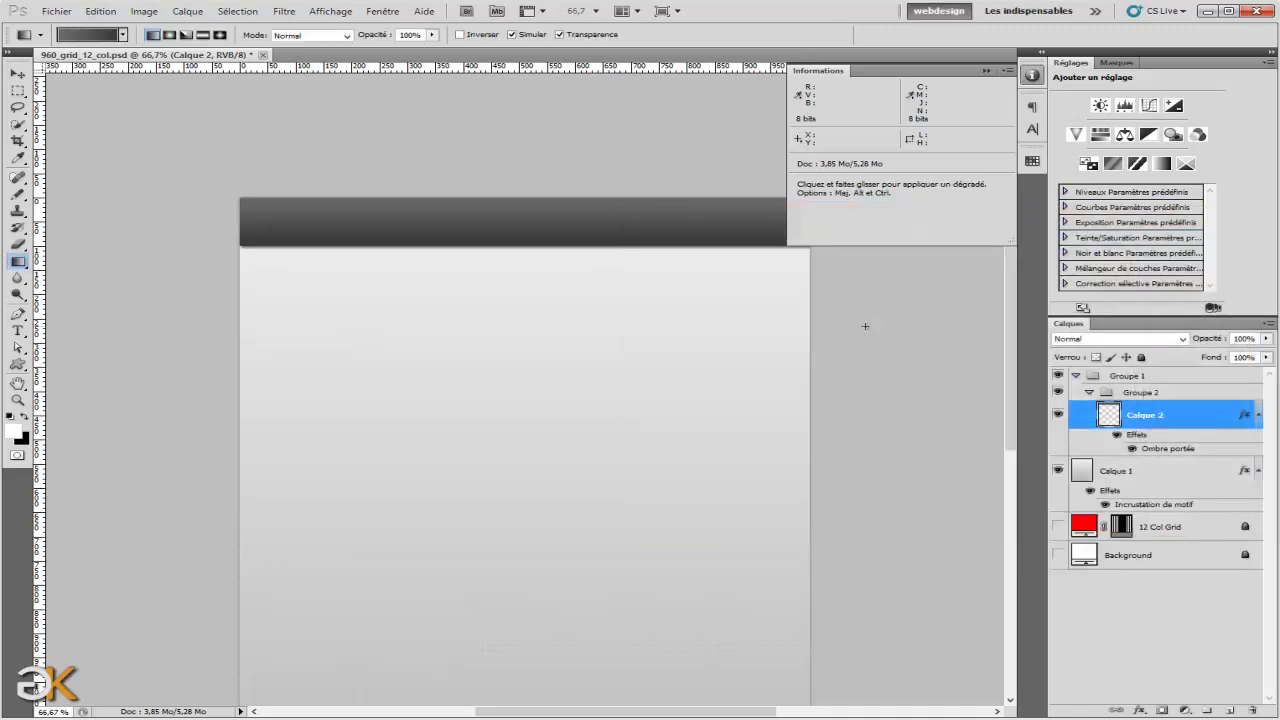
Place the GRAFIK KOS logo image (essai) from the img folder of template_gaming into the document.
click(62, 12)
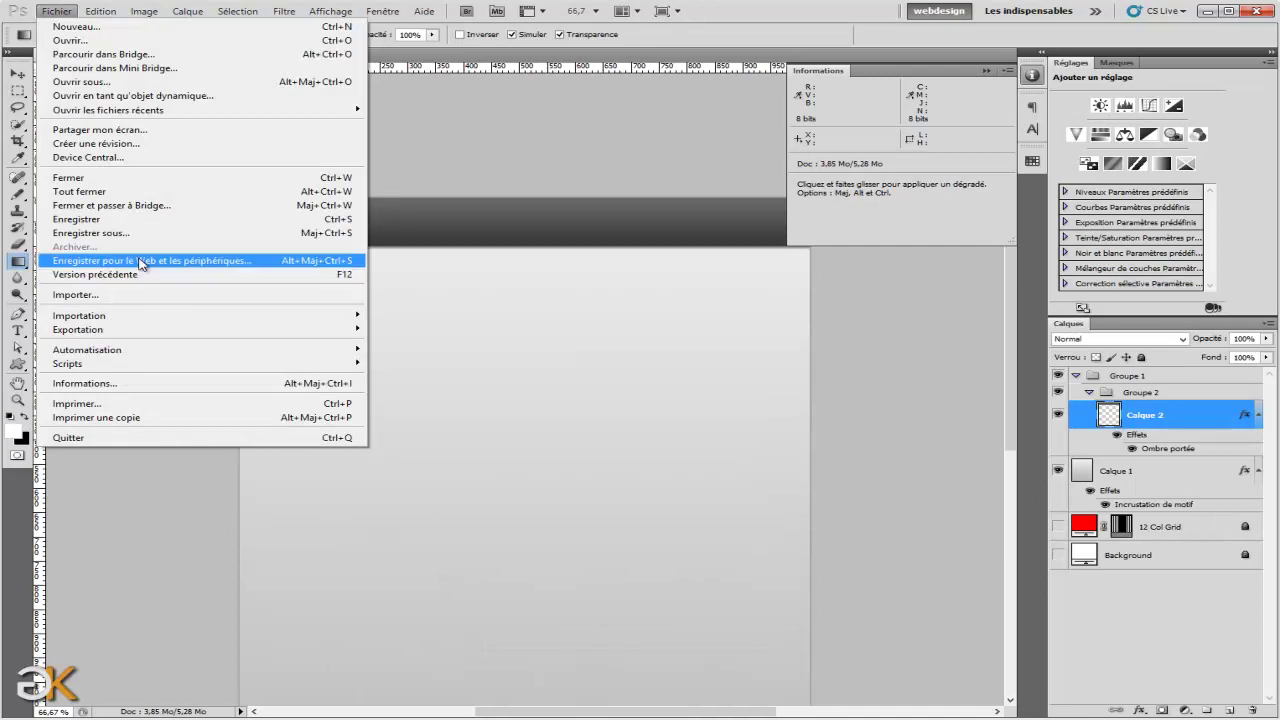
click(141, 294)
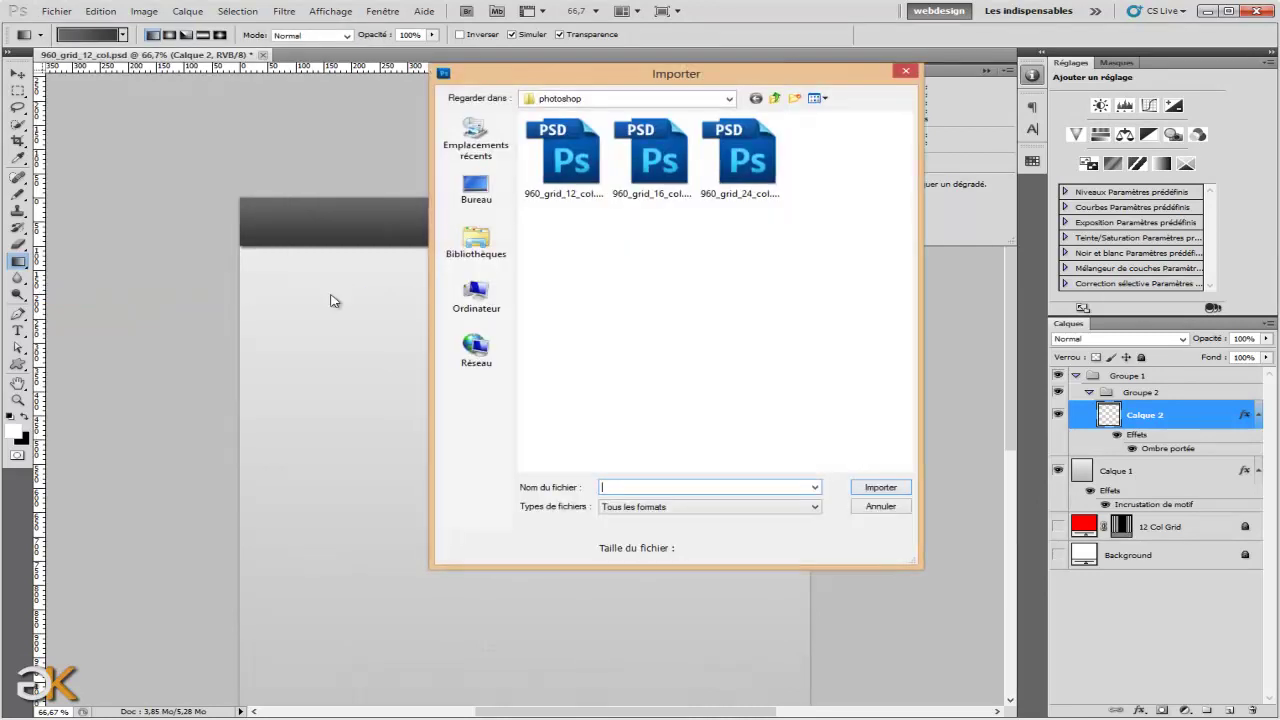
click(455, 205)
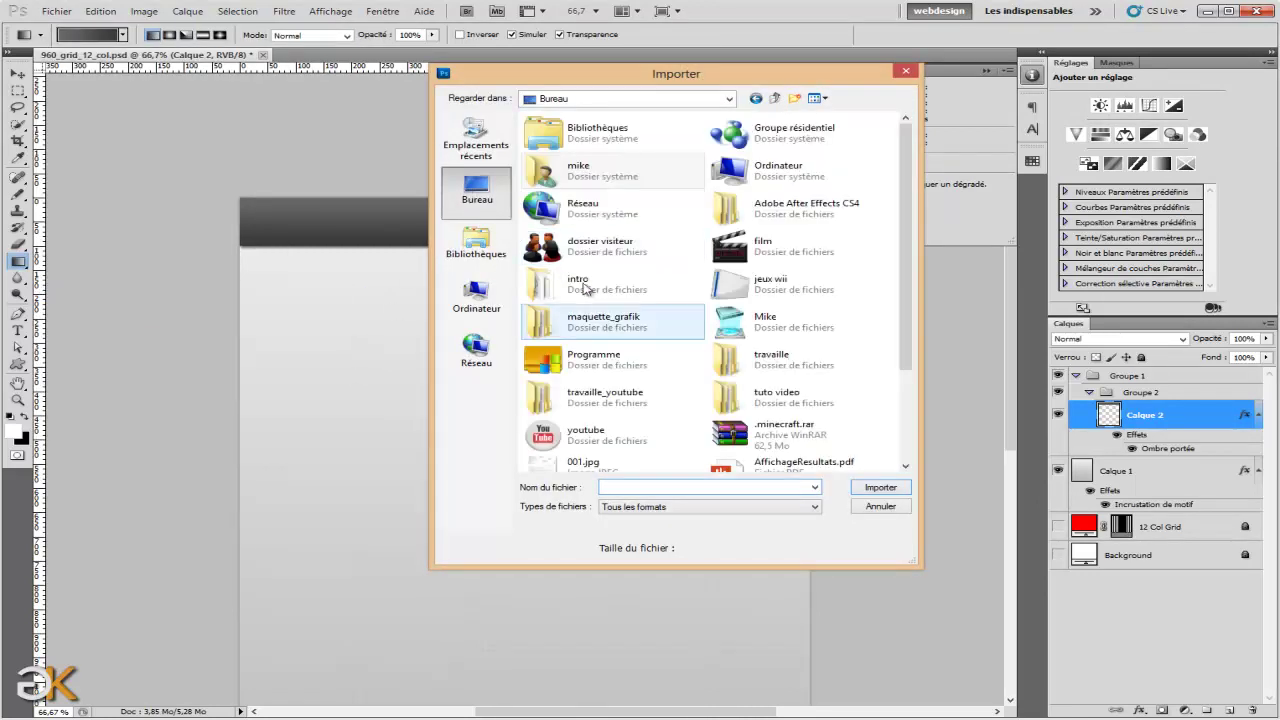
double_click(630, 400)
double_click(576, 134)
double_click(576, 155)
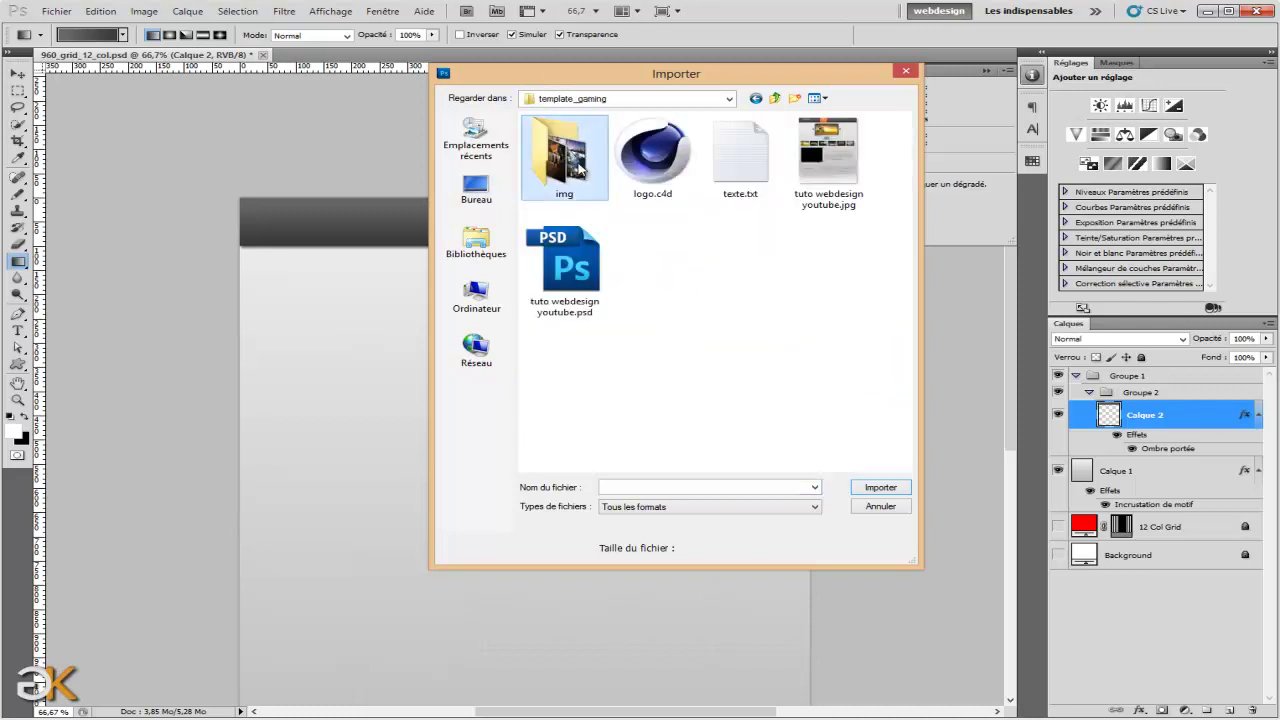
double_click(830, 155)
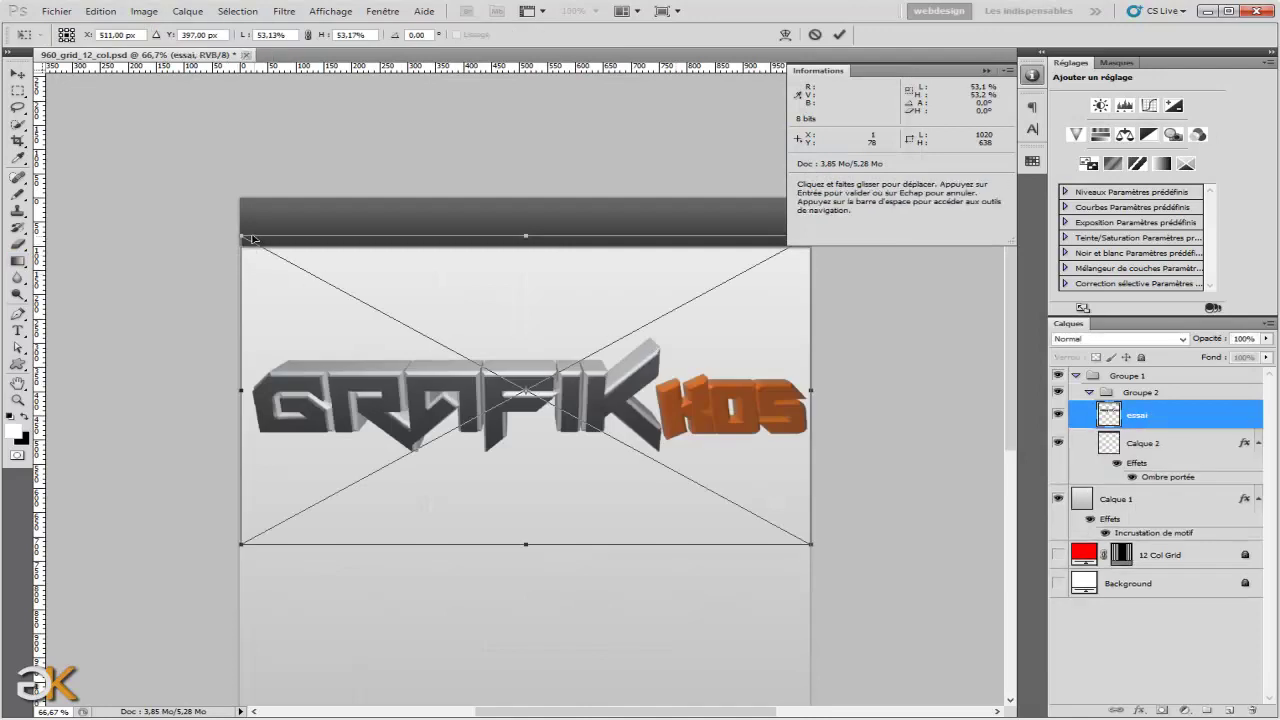
Scale the placed logo proportionally to about 17% and position it over the left part of the header bar.
drag(253, 238, 626, 447)
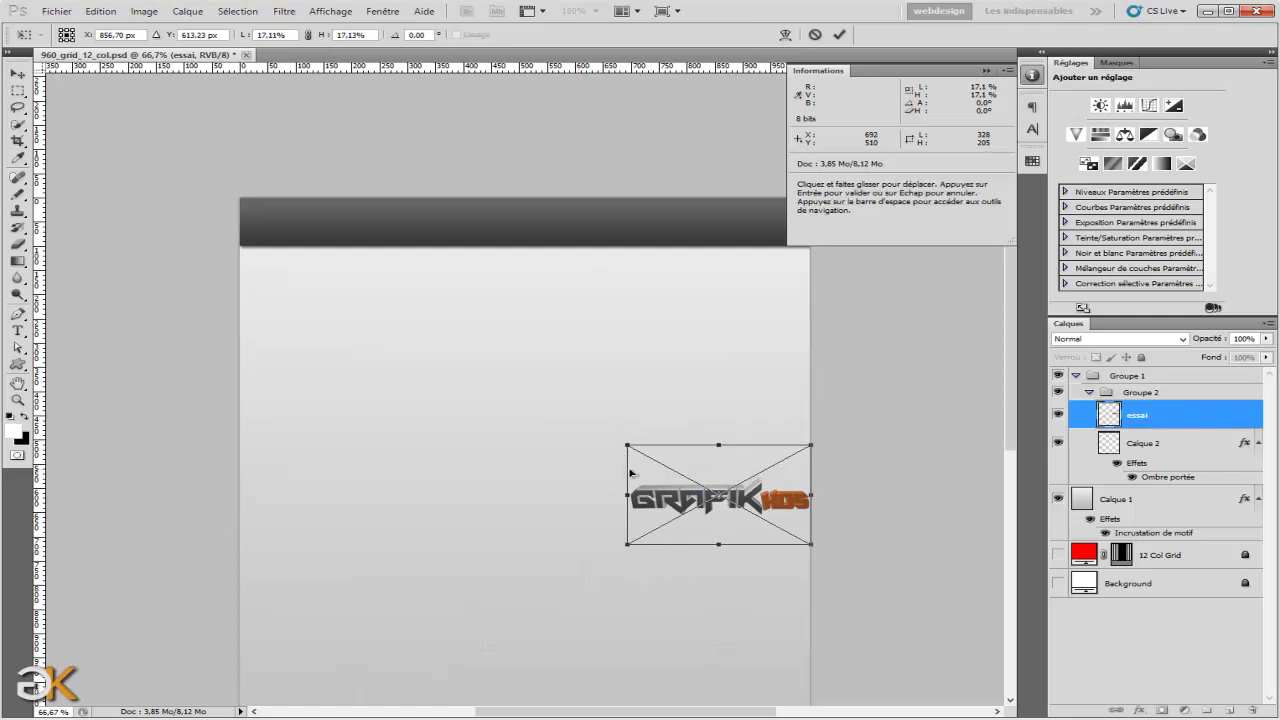
drag(651, 493, 296, 233)
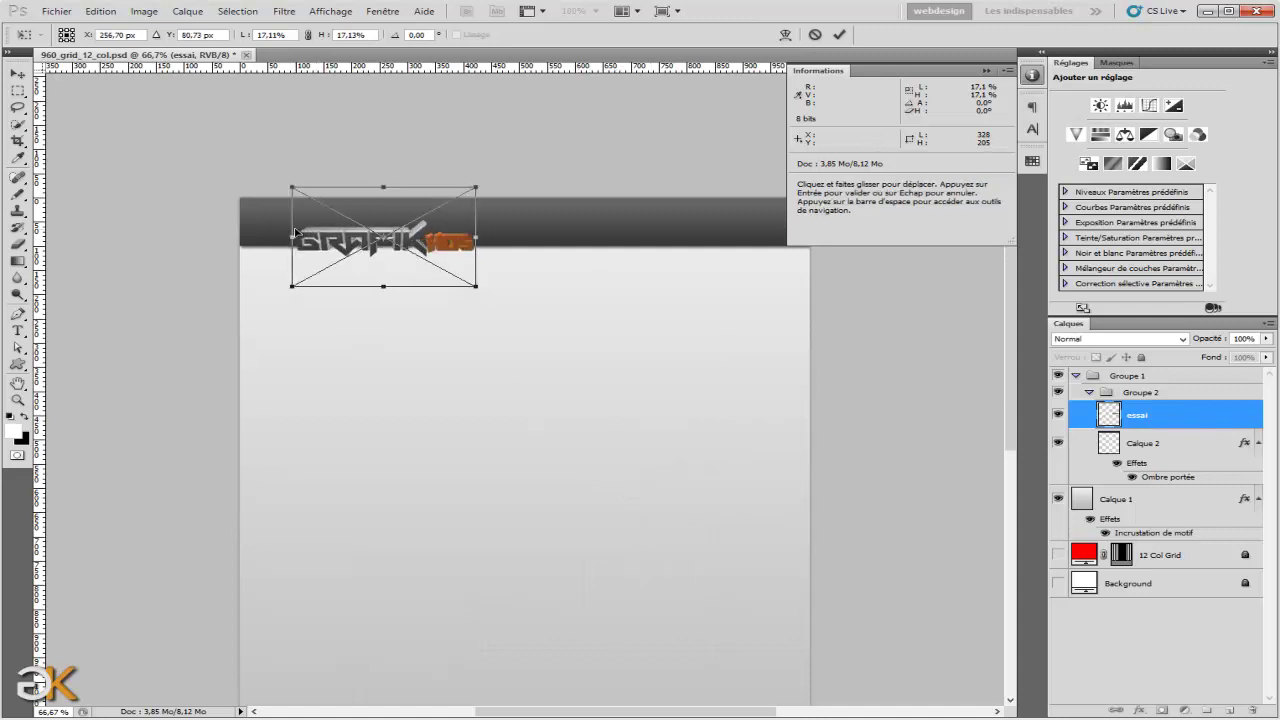
key(Return)
key(g)
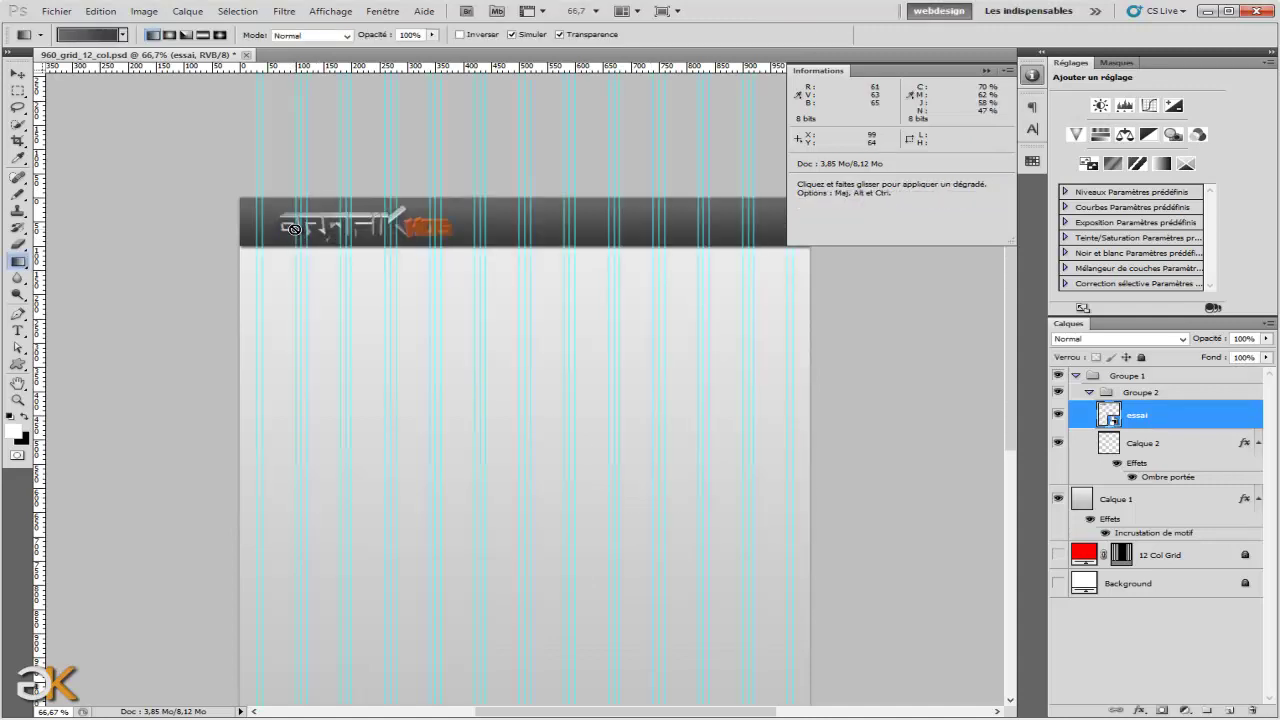
Shift the logo slightly up and left in the header, then scale it down to about 10.8%.
click(17, 72)
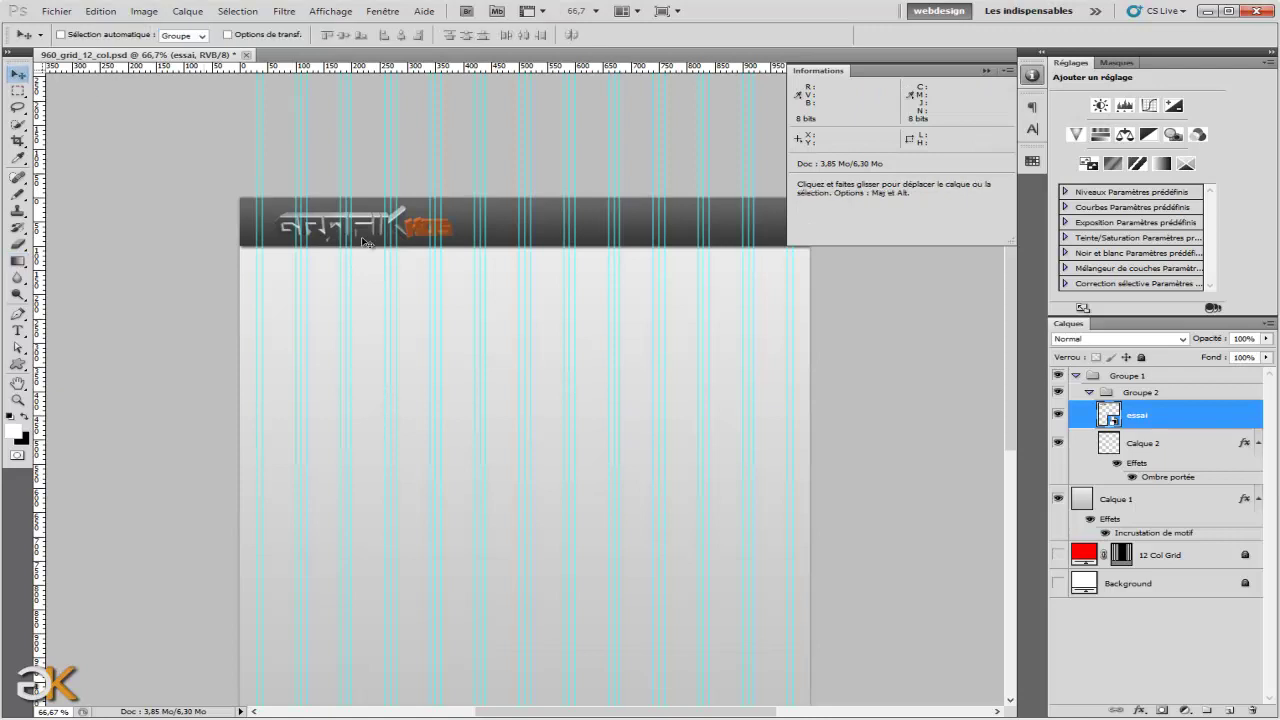
drag(337, 226, 325, 218)
key(ctrl+t)
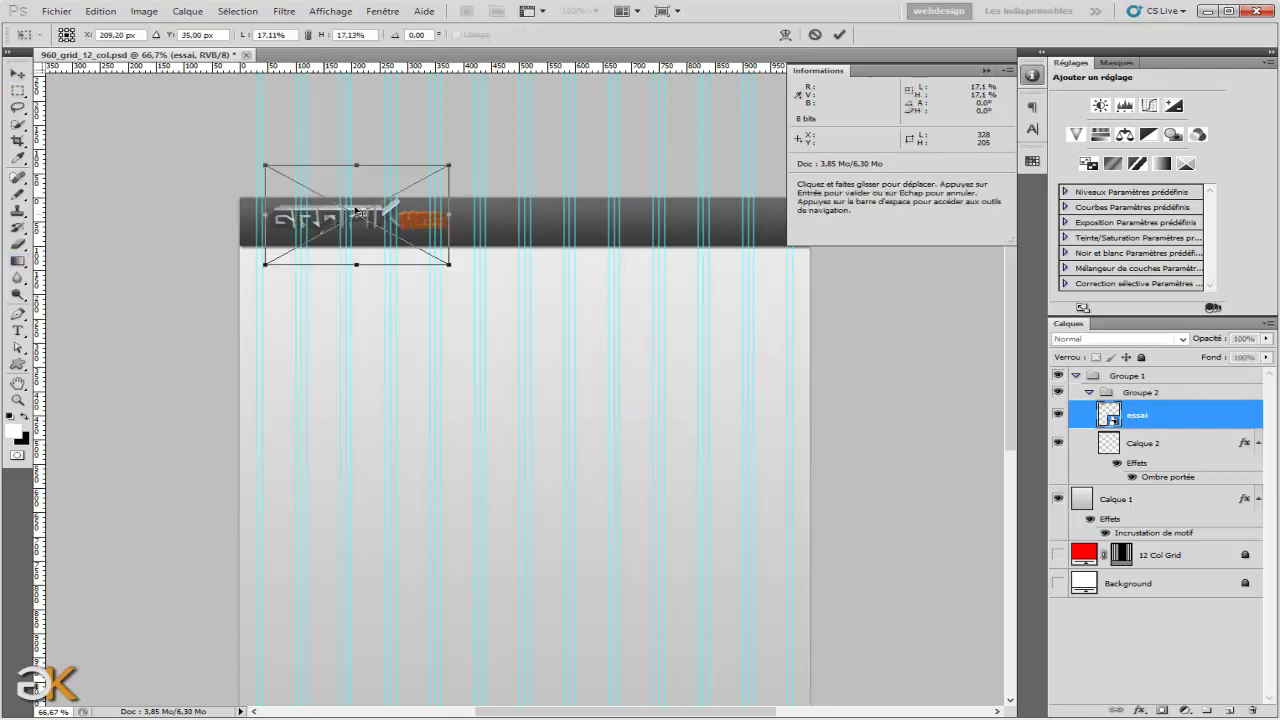
drag(437, 168, 374, 191)
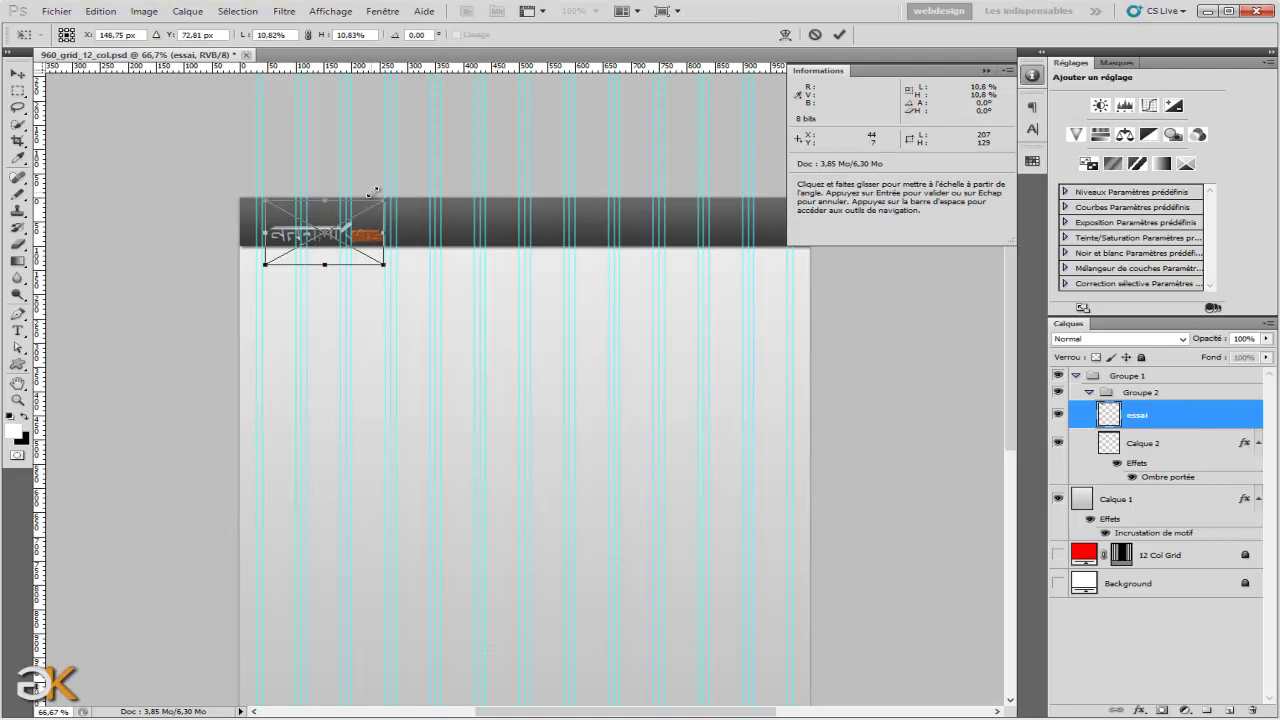
key(Return)
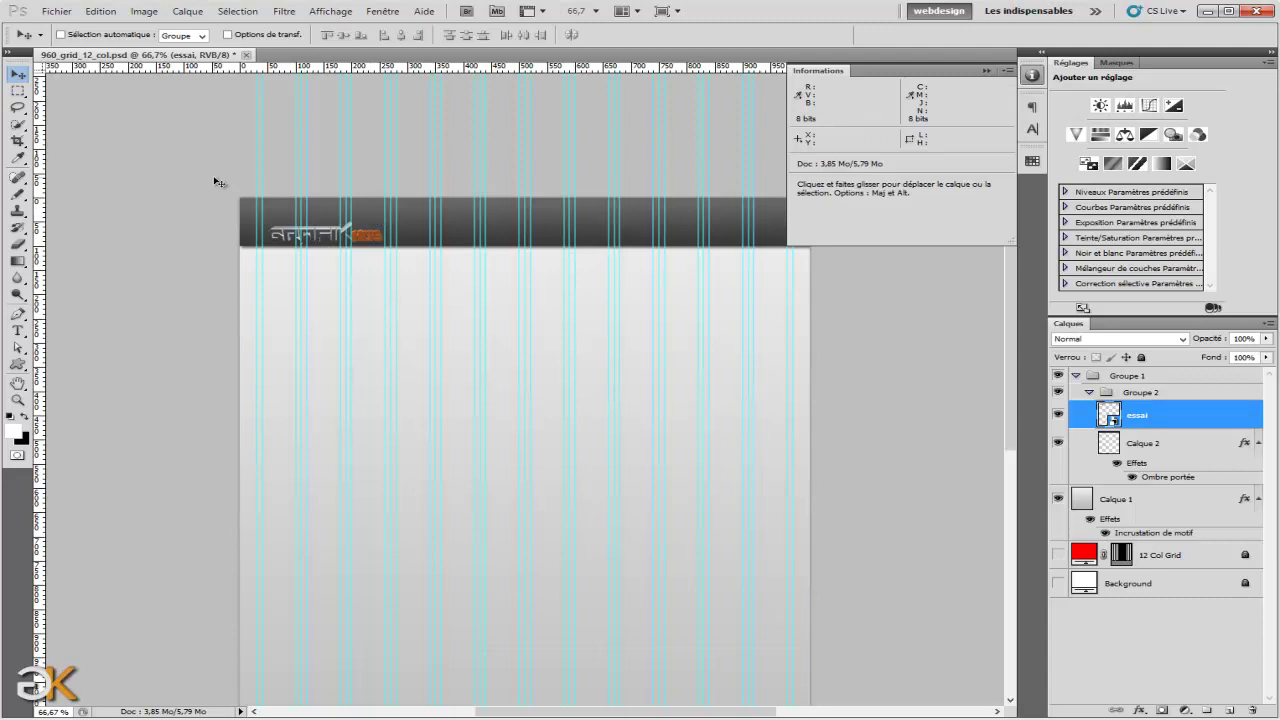
Check the logo's size against a fixed-size 220 x 100 px rectangular selection, then remove the selection.
scroll(163, 141, up, 1)
key(m)
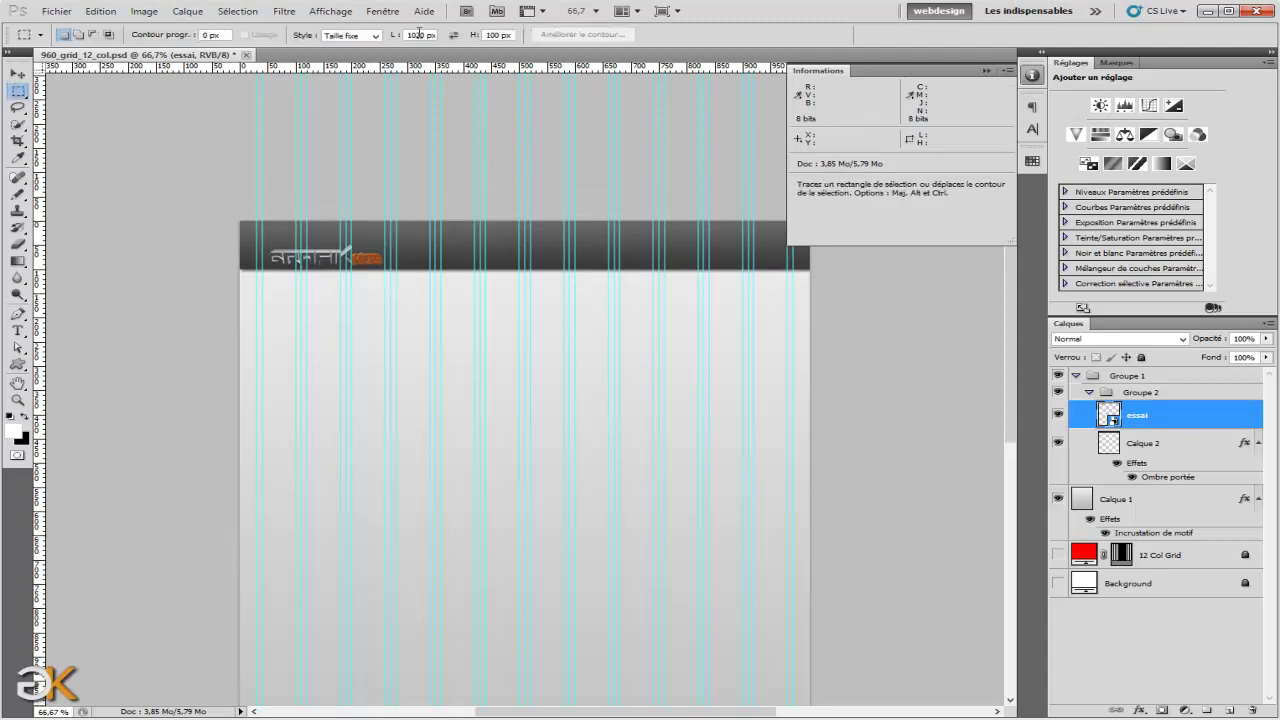
drag(406, 34, 439, 36)
text(220)
key(Return)
drag(336, 250, 305, 240)
key(ctrl+d)
Move the logo up so it sits around mid-height in the header bar.
key(ctrl+1)
key(ctrl+plus)
drag(670, 710, 495, 710)
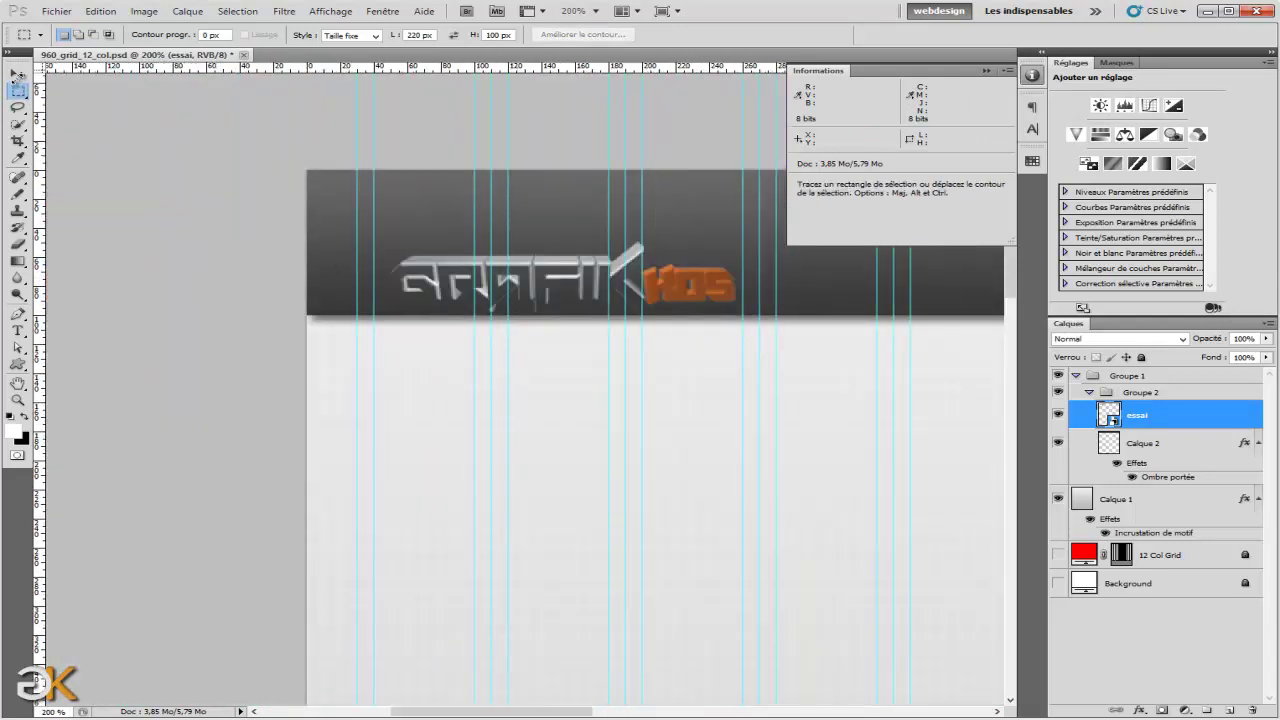
click(18, 74)
drag(520, 275, 513, 240)
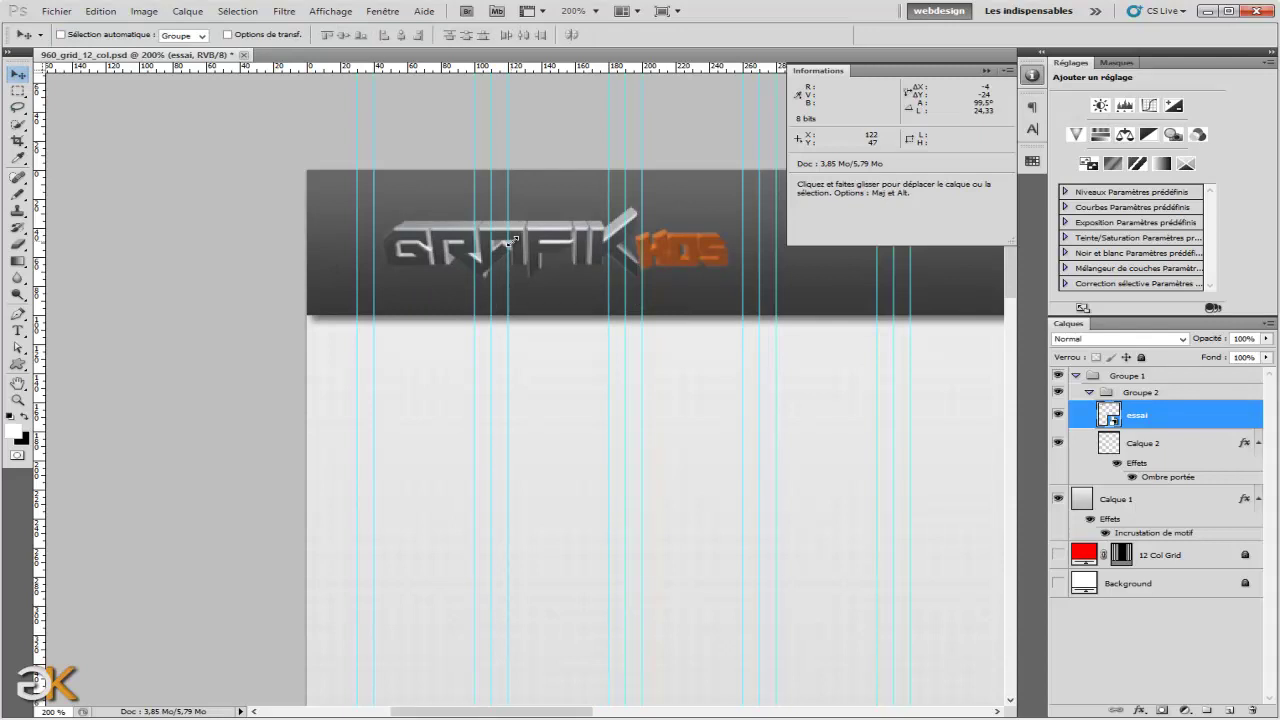
Enlarge the logo slightly to span the first three grid columns between the guides and nudge it left.
key(ctrl+t)
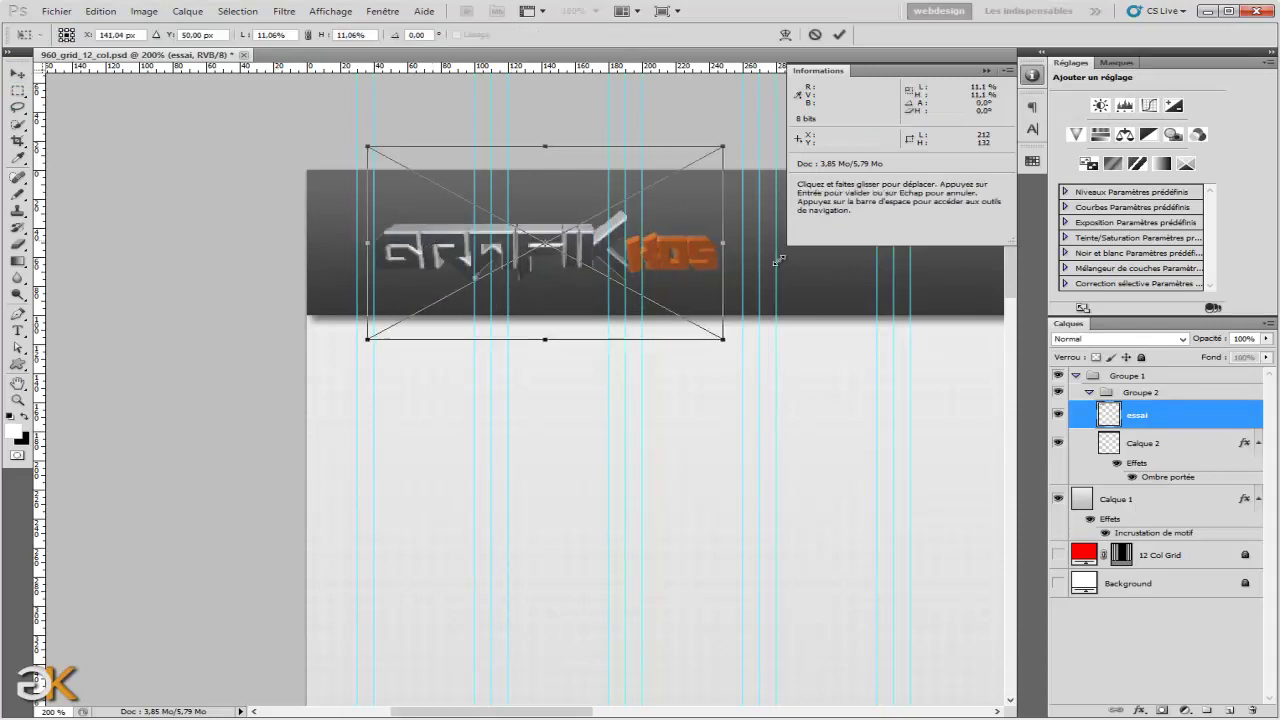
drag(765, 253, 772, 253)
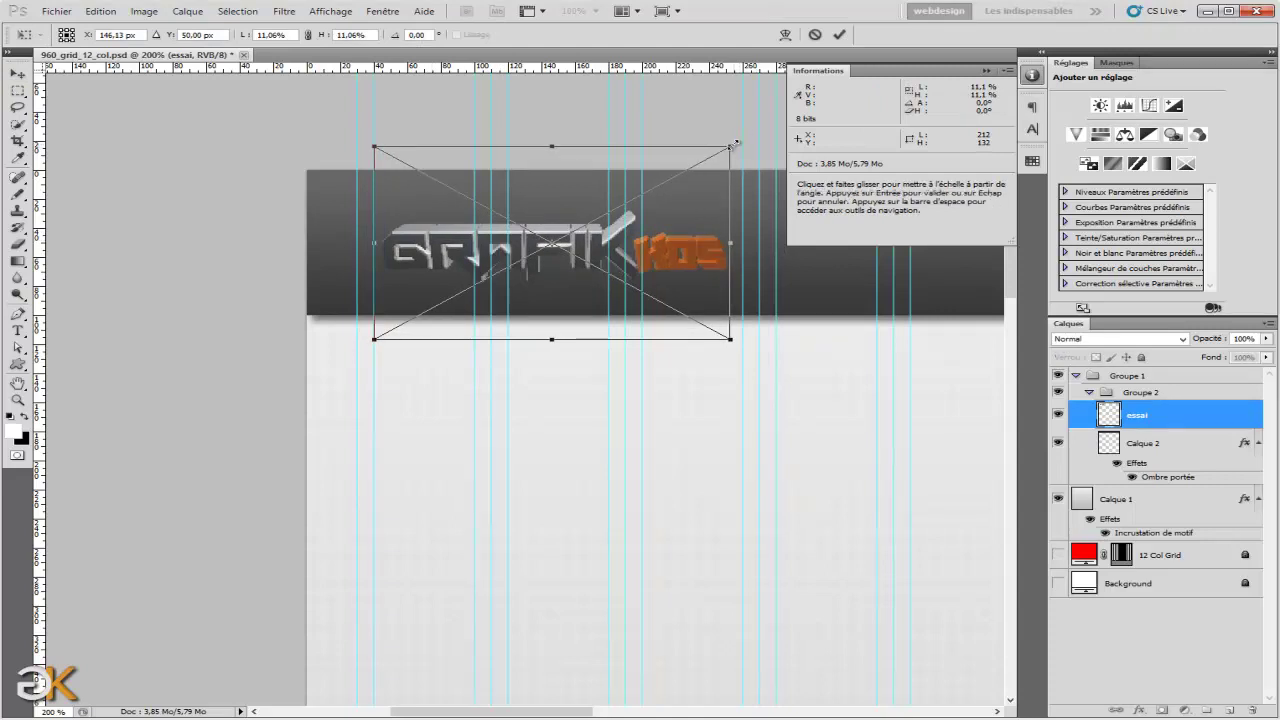
drag(733, 145, 745, 139)
key(Return)
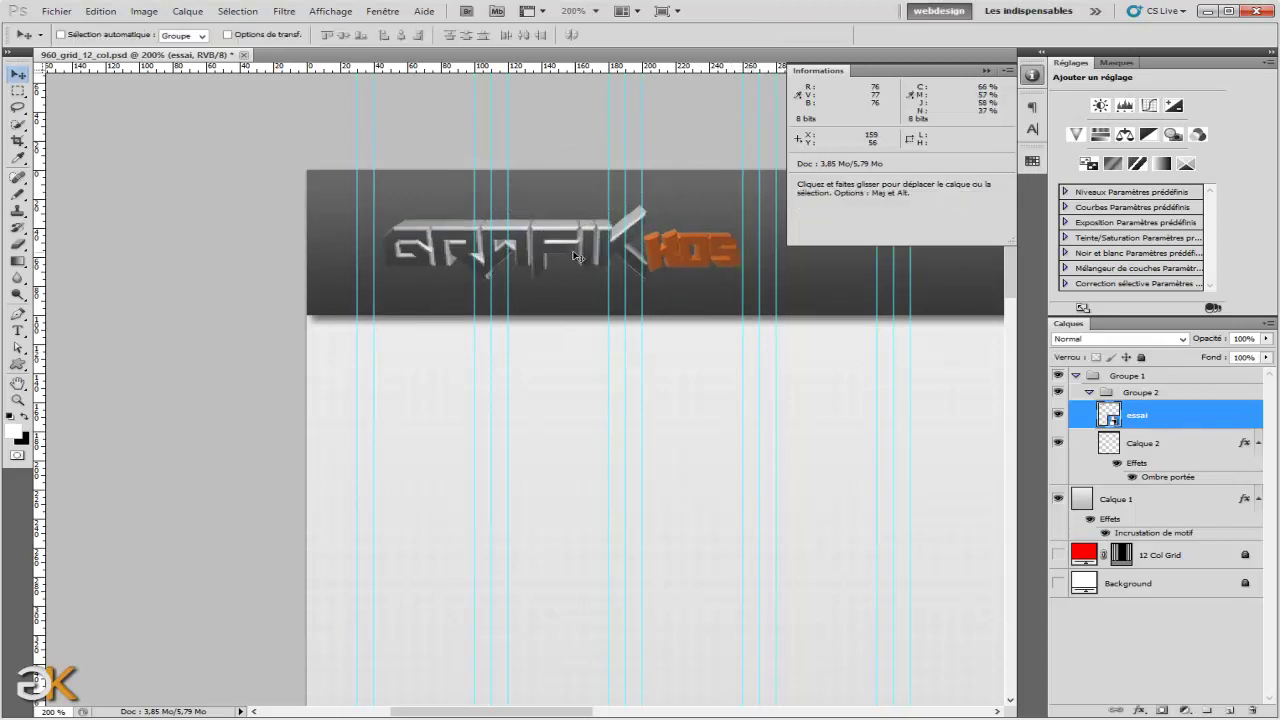
key(Left)
key(Left)
key(Left)
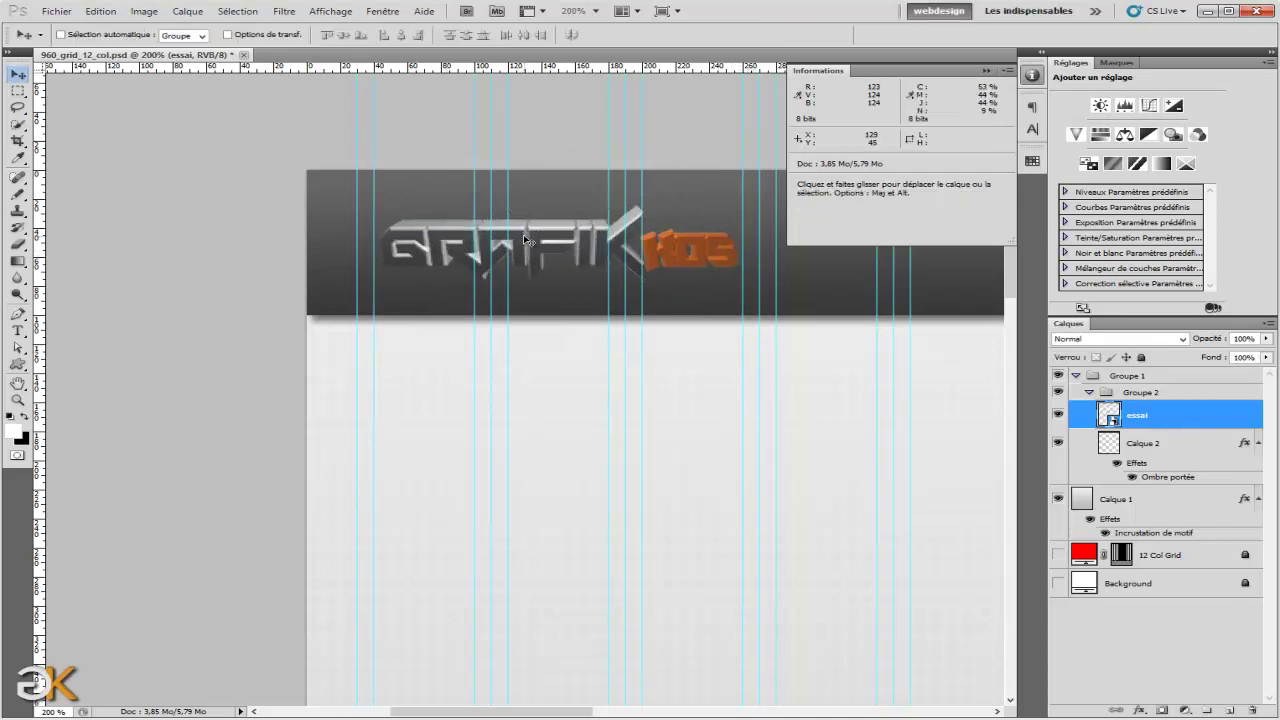
Centre the logo vertically on the header bar using the header layer's outline as a selection, then deselect.
ctrl+click(1110, 443)
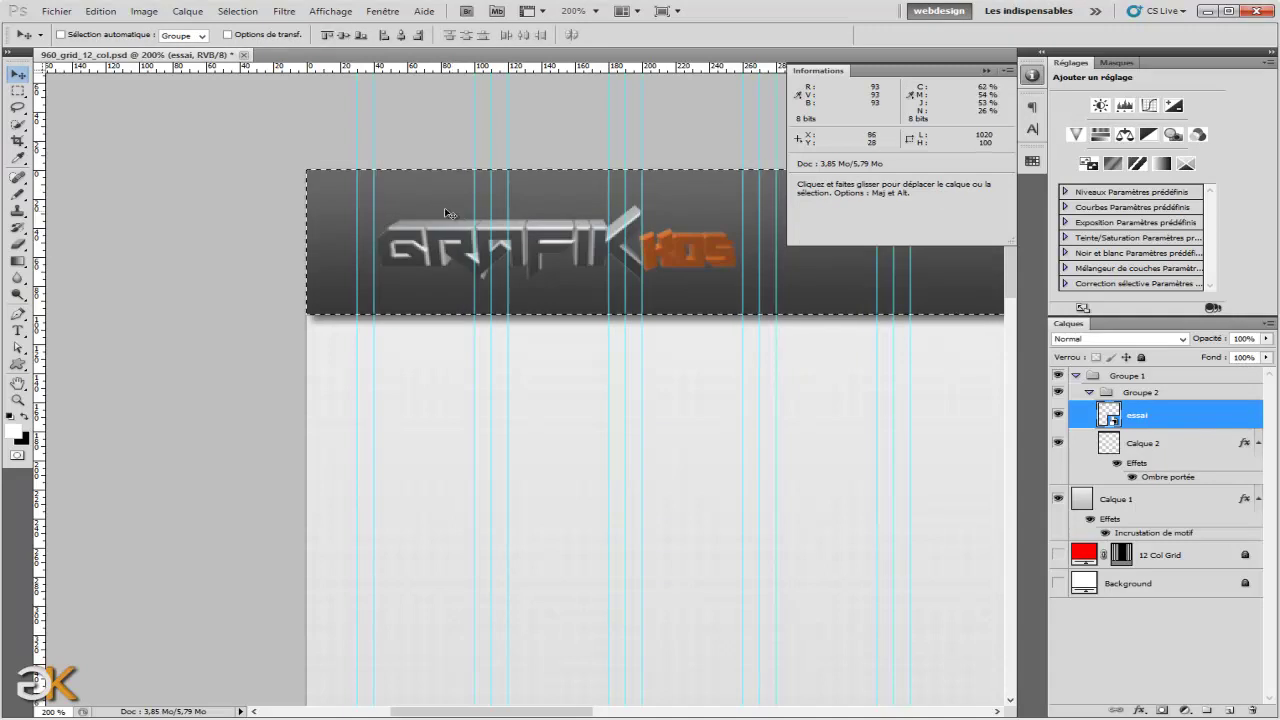
click(343, 34)
key(ctrl+d)
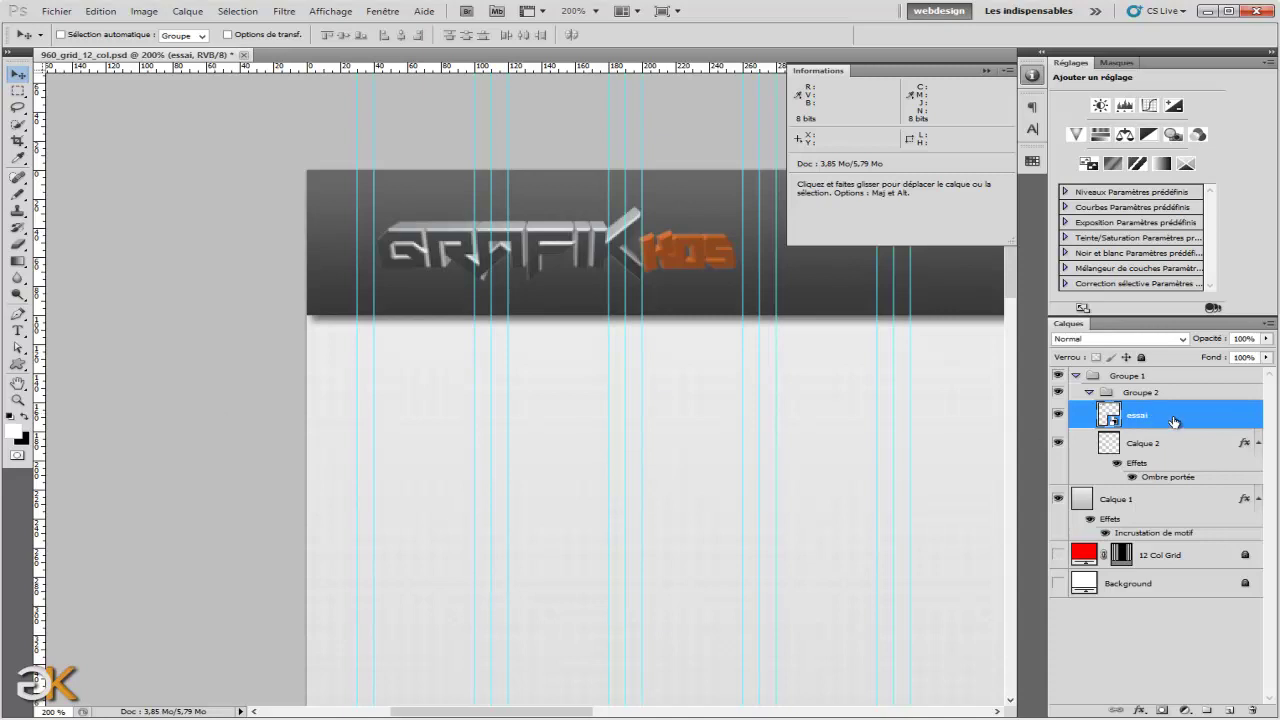
ctrl+click(1118, 449)
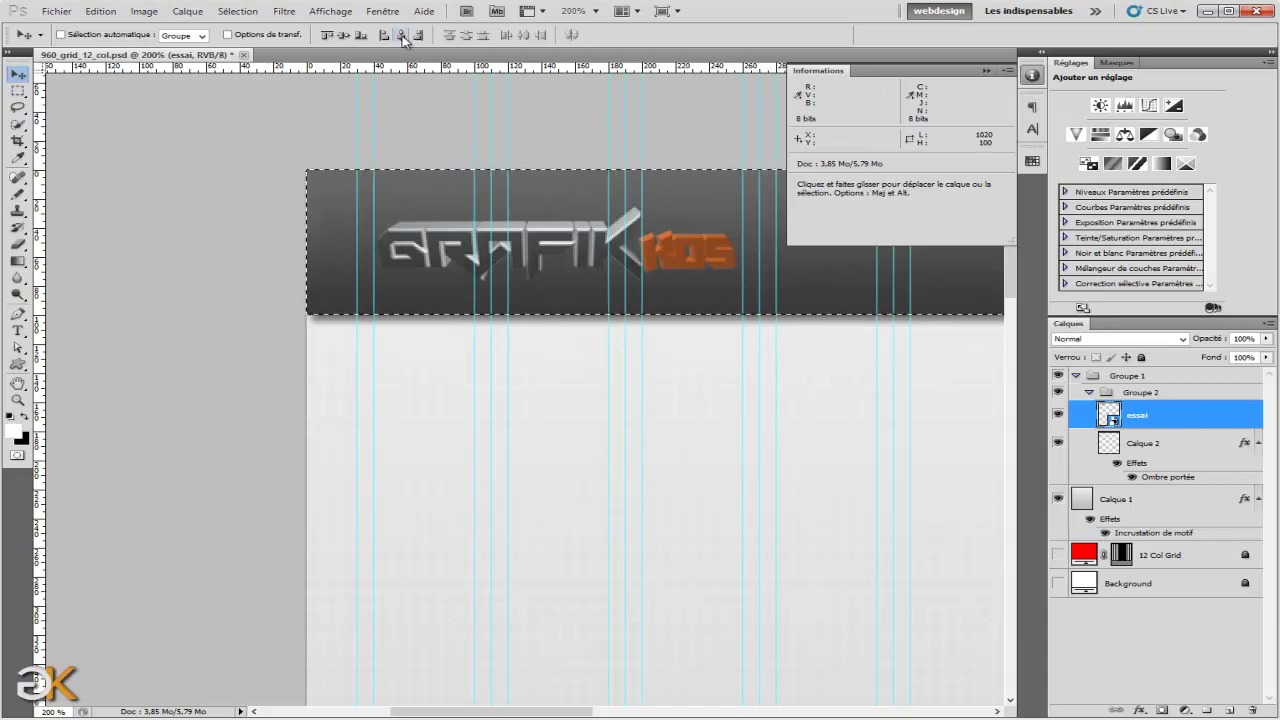
key(ctrl+d)
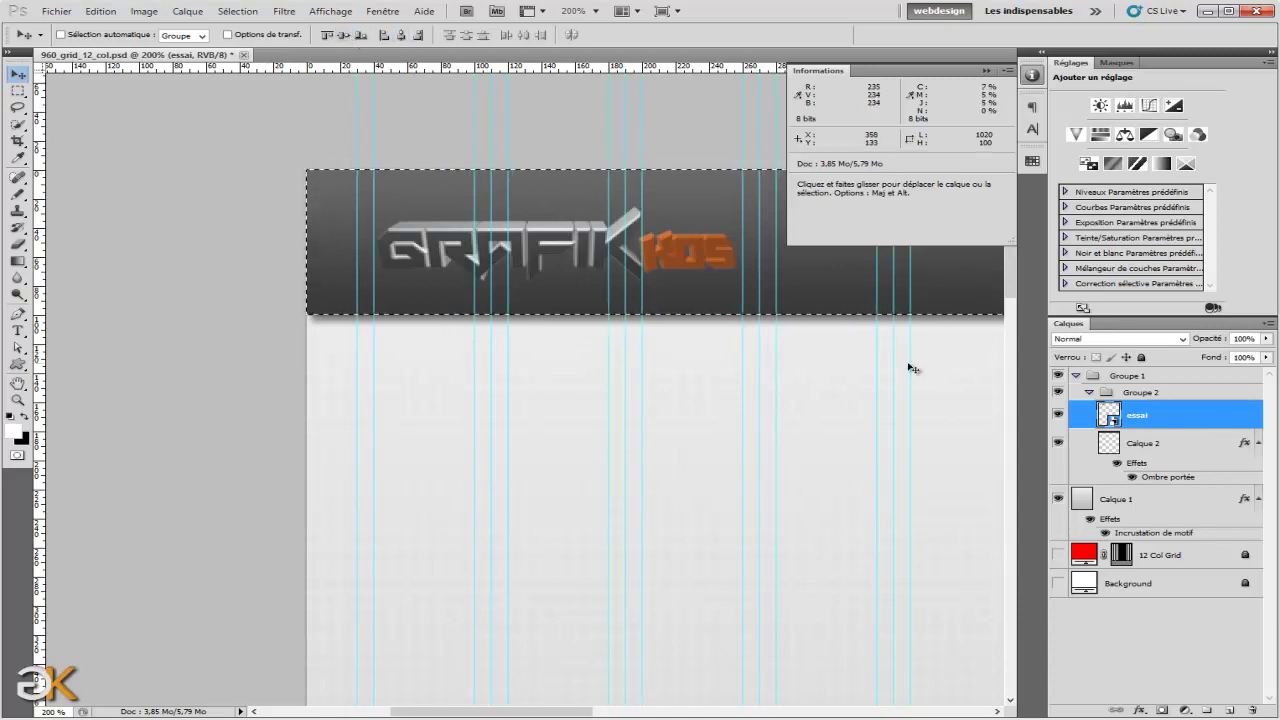
Add a Drop Shadow to the logo with global light off, distance 0 px, size 6 px and 50% opacity.
key(h)
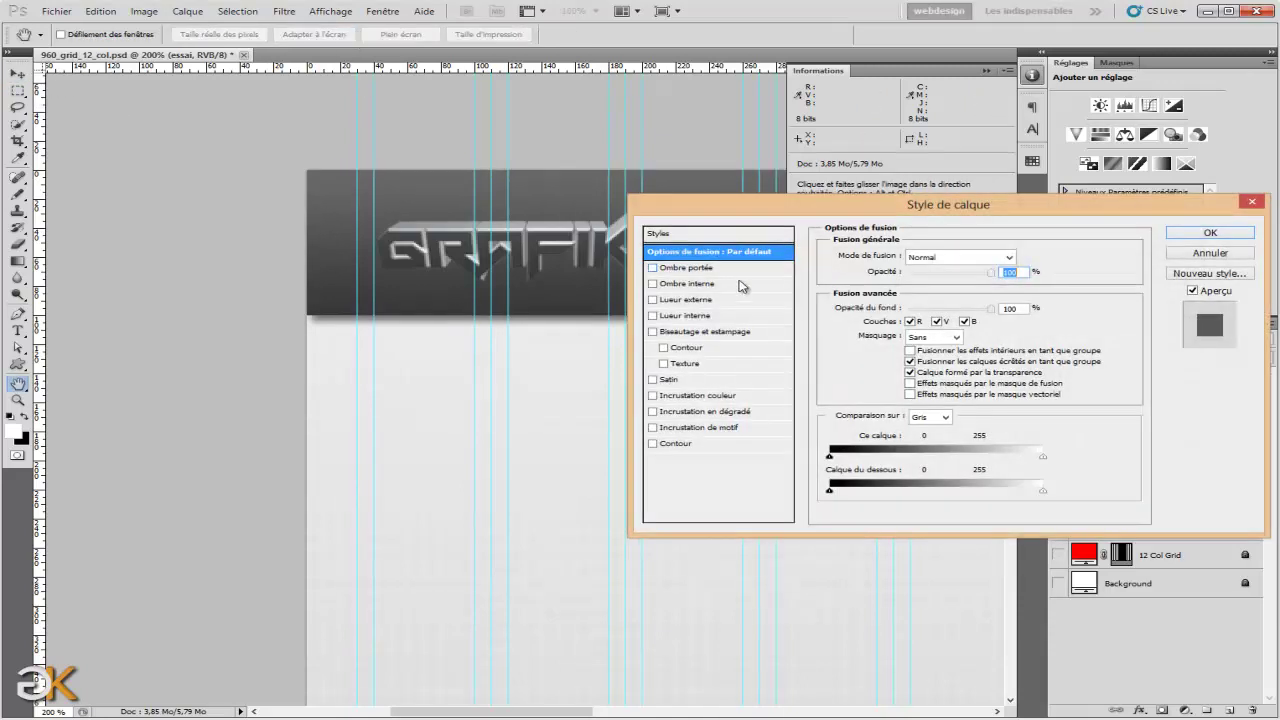
click(722, 276)
drag(751, 196, 688, 350)
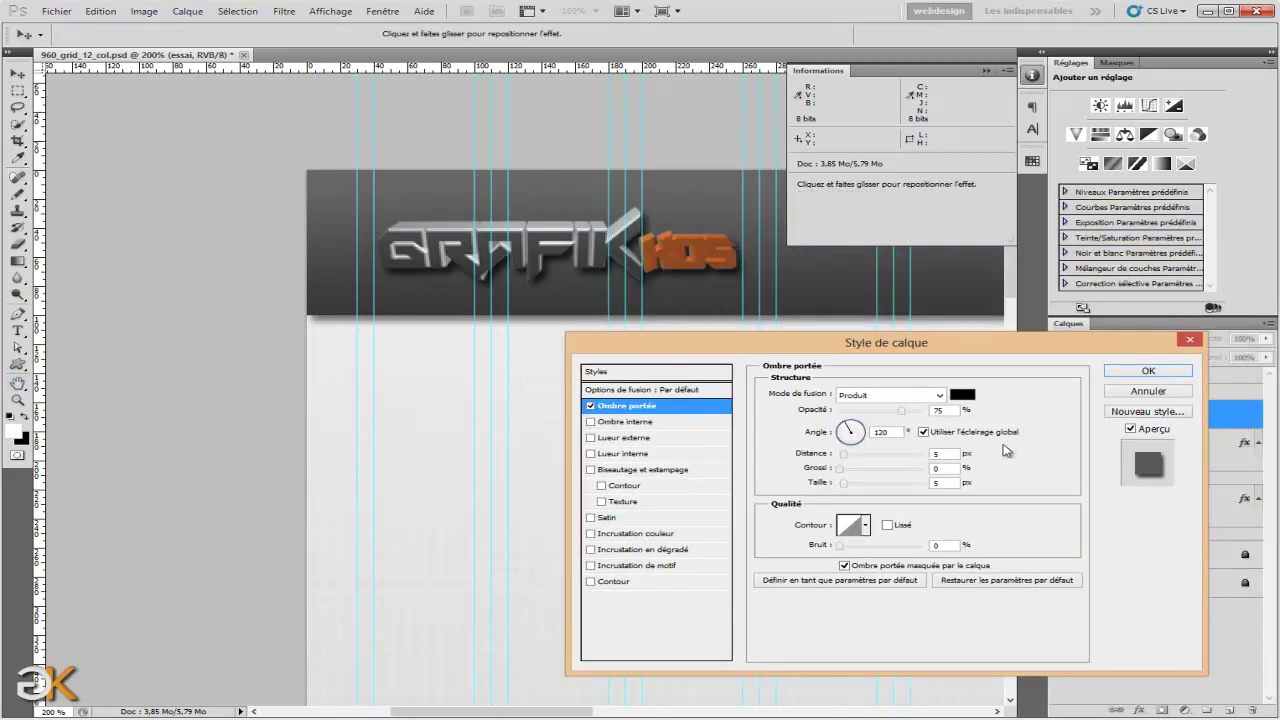
click(922, 431)
double_click(930, 454)
text(0)
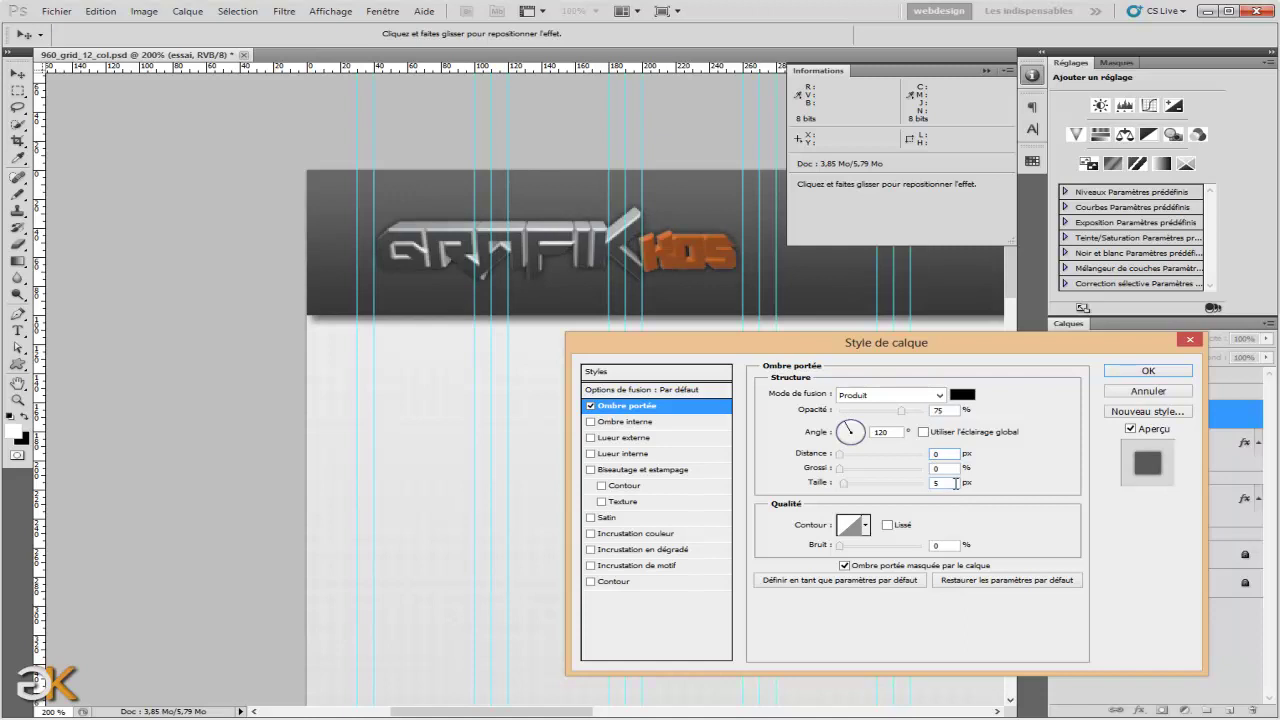
double_click(934, 483)
text(6)
double_click(952, 411)
text(50)
click(1126, 372)
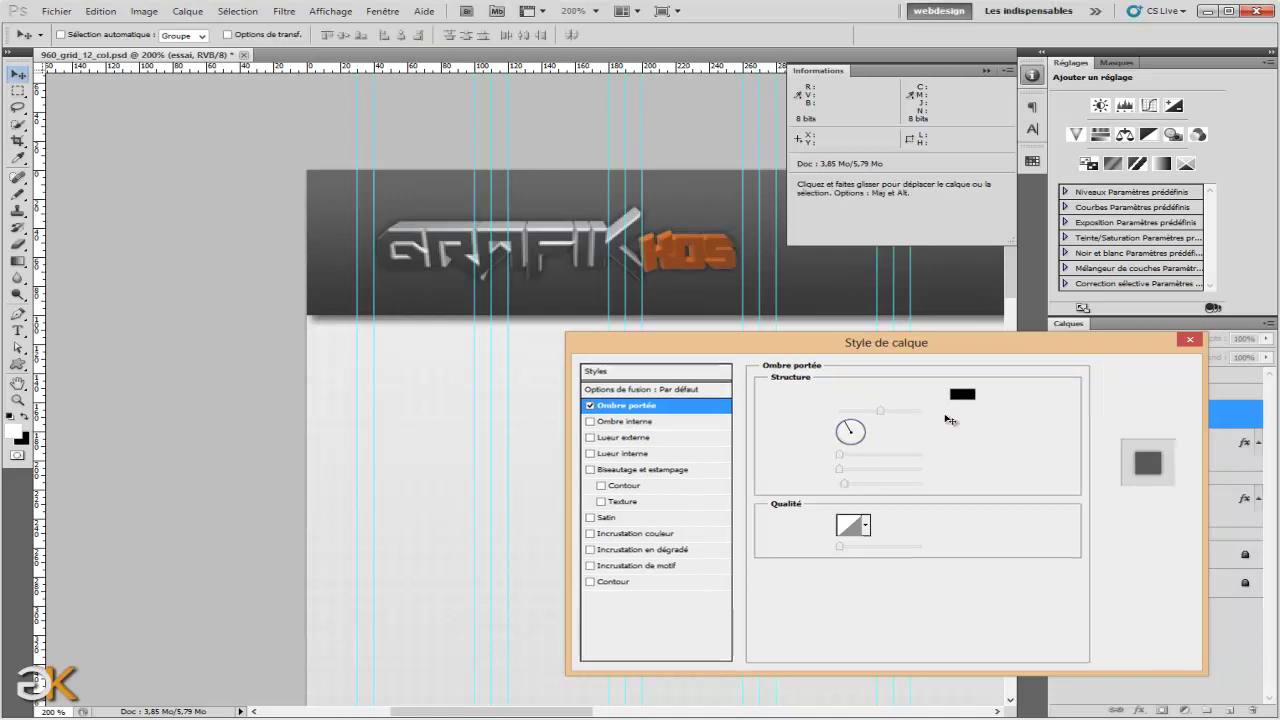
Hide the grid guides and check the header with its logo at 100% zoom.
key(ctrl+minus)
key(ctrl+minus)
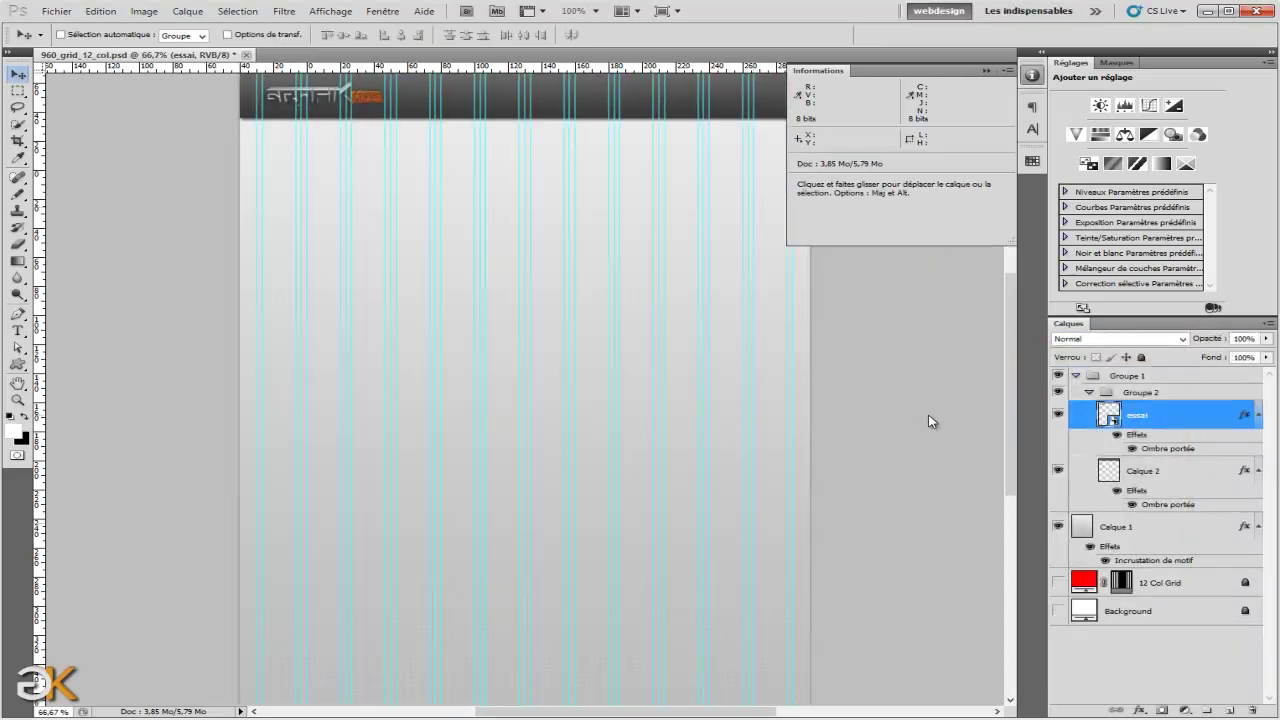
key(ctrl+h)
drag(356, 200, 355, 292)
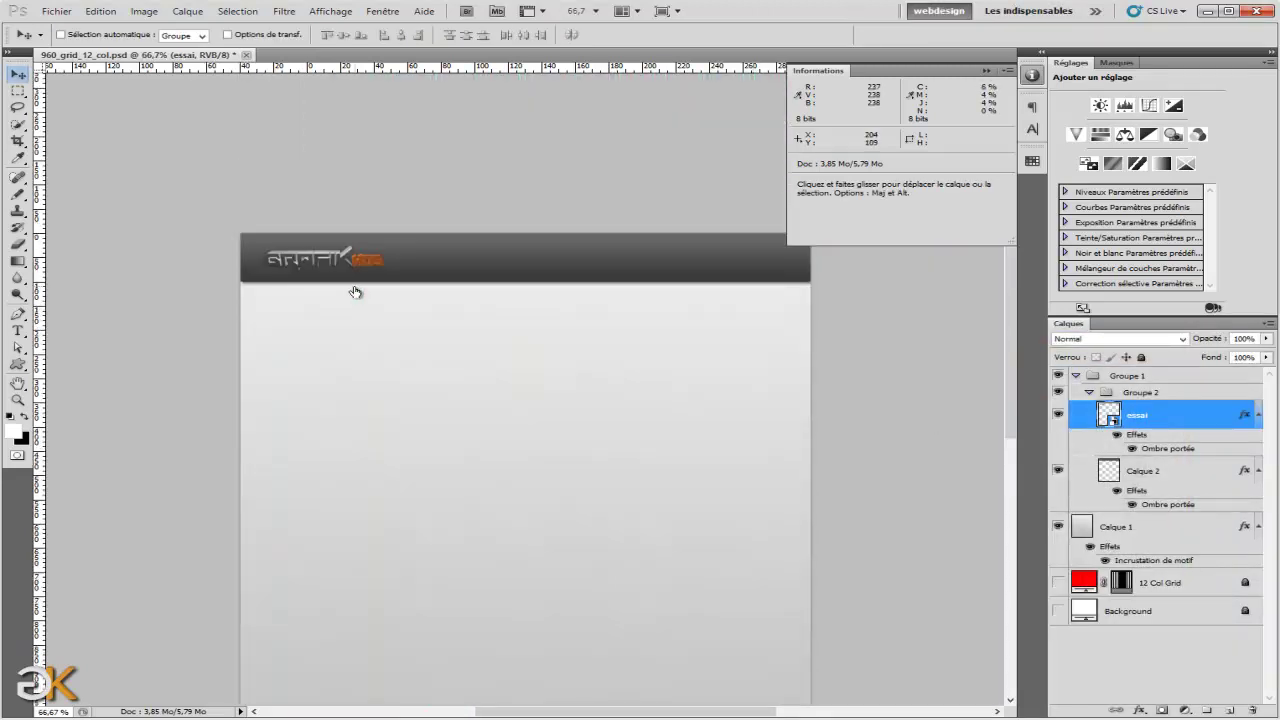
key(ctrl+plus)
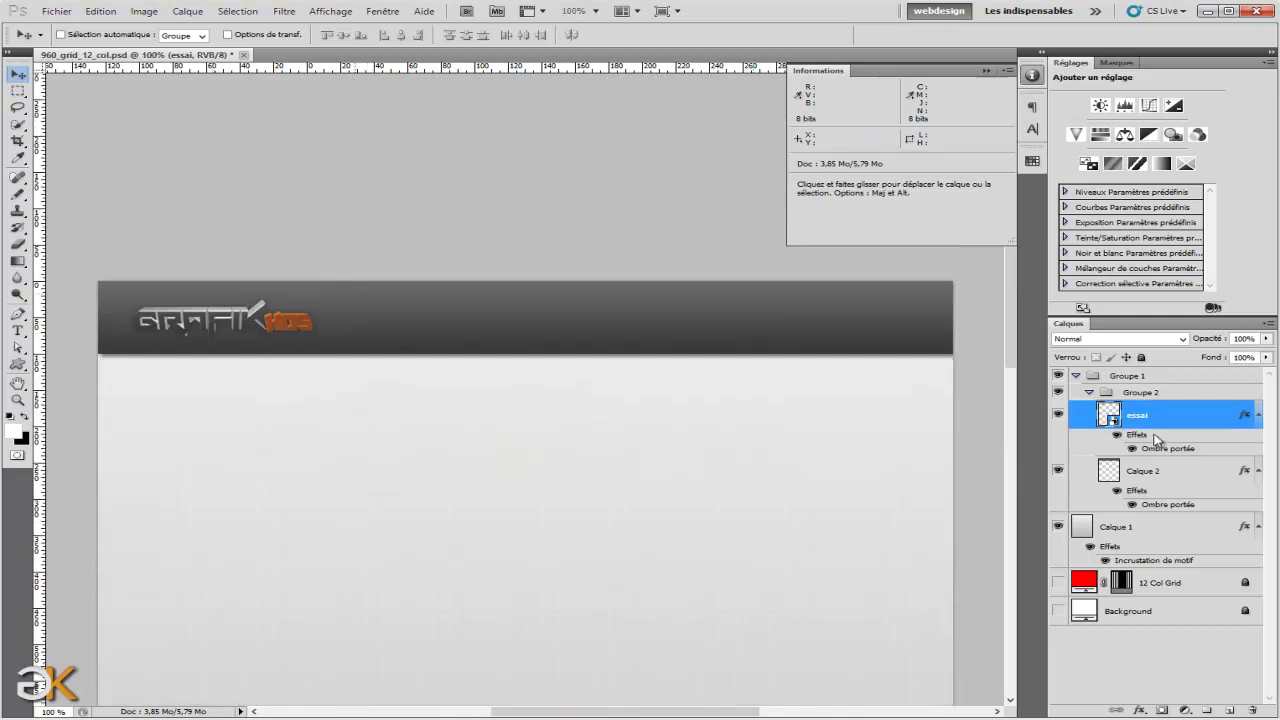
Collapse the header group and create a new group above it inside the main group, containing an empty layer.
click(1258, 414)
click(1258, 442)
click(1089, 394)
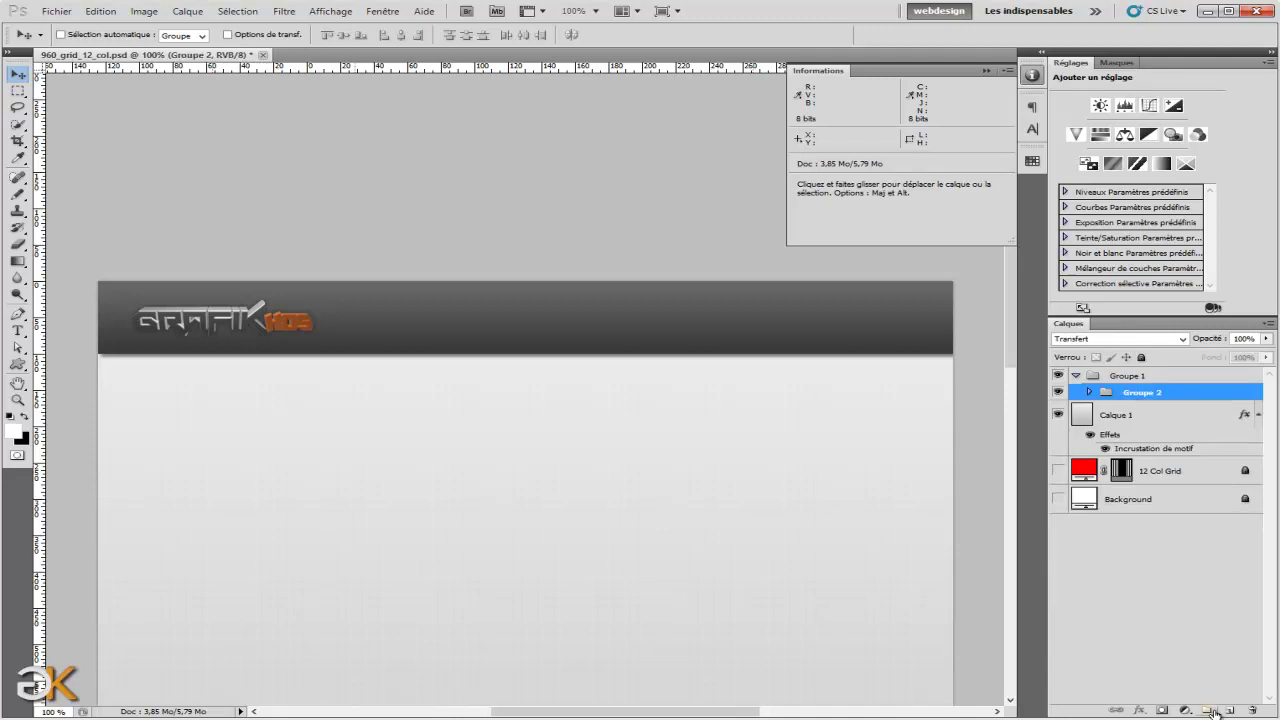
click(1209, 708)
drag(1150, 392, 1148, 414)
click(1232, 709)
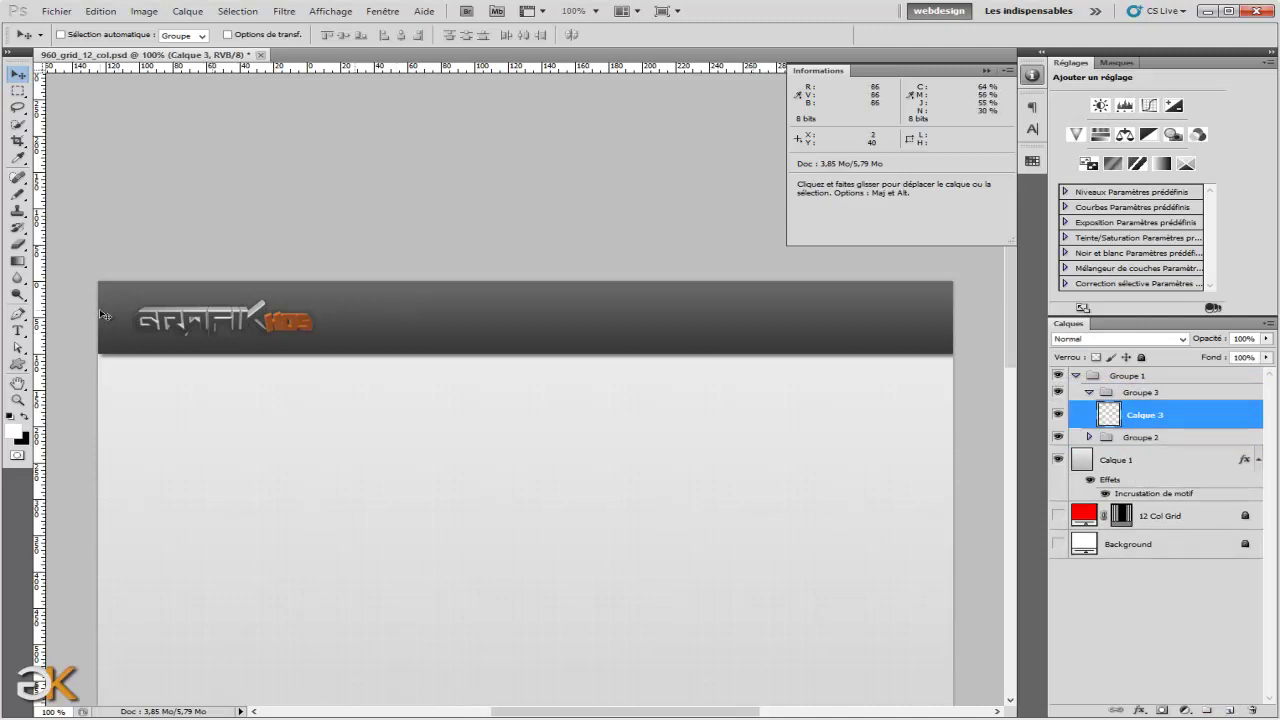
Set the header bar layer's Drop Shadow to a 90° angle with global light off, and collapse the header group.
click(1089, 437)
click(1152, 490)
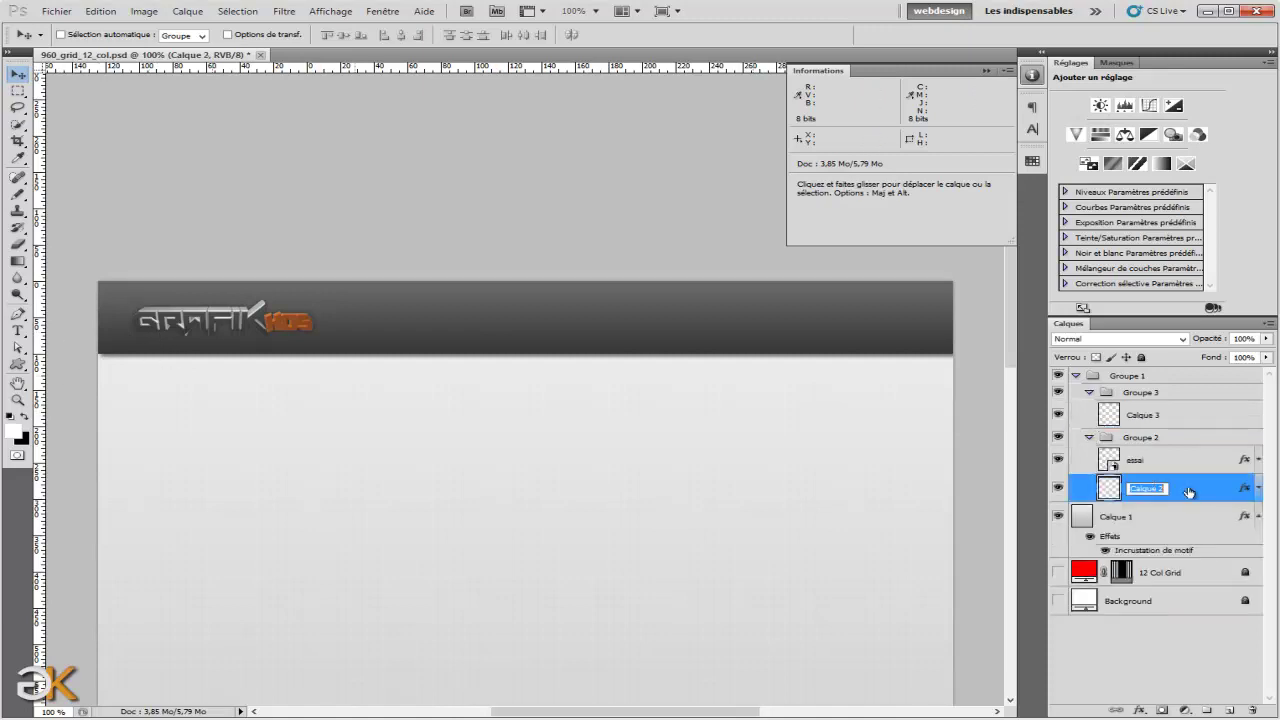
double_click(1185, 489)
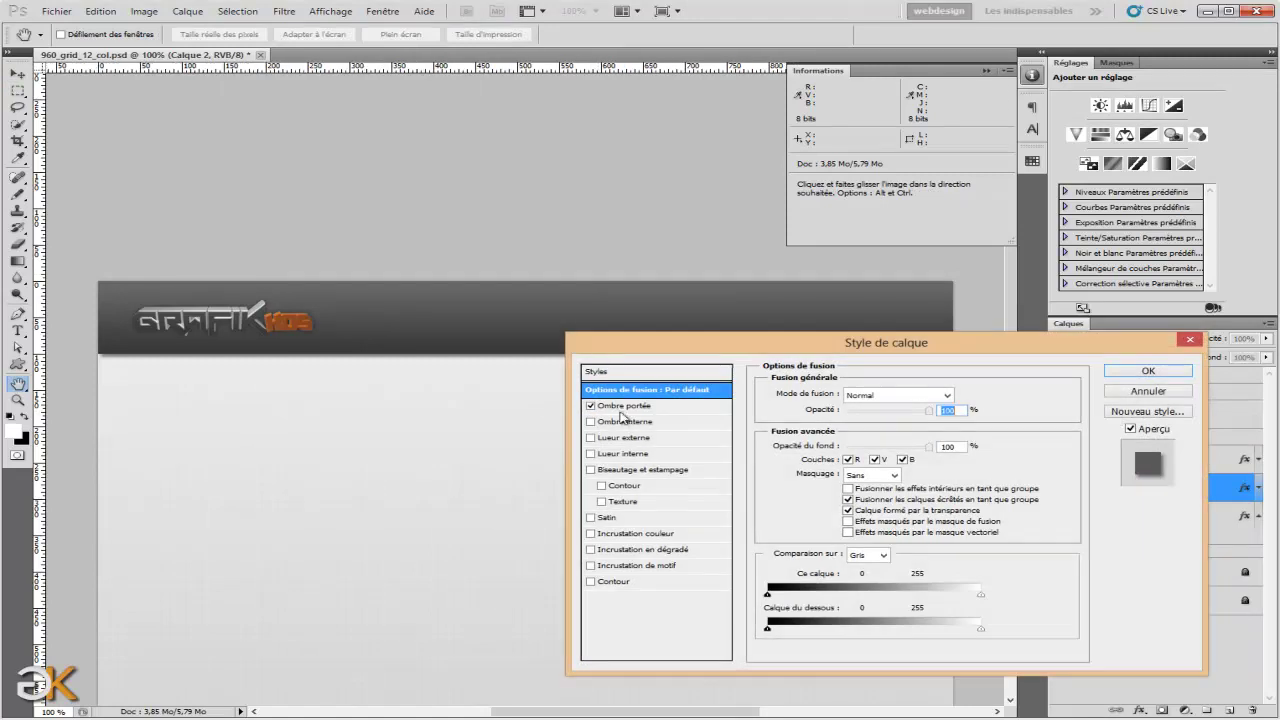
click(625, 406)
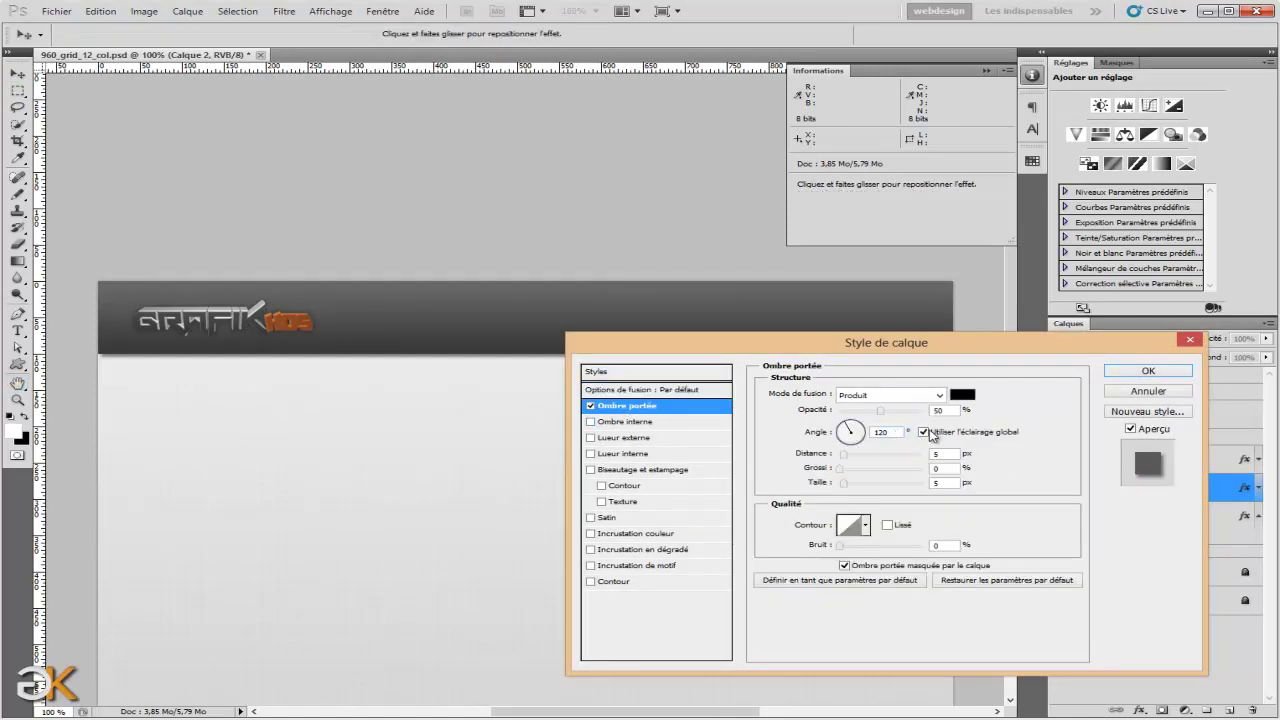
drag(890, 432, 832, 426)
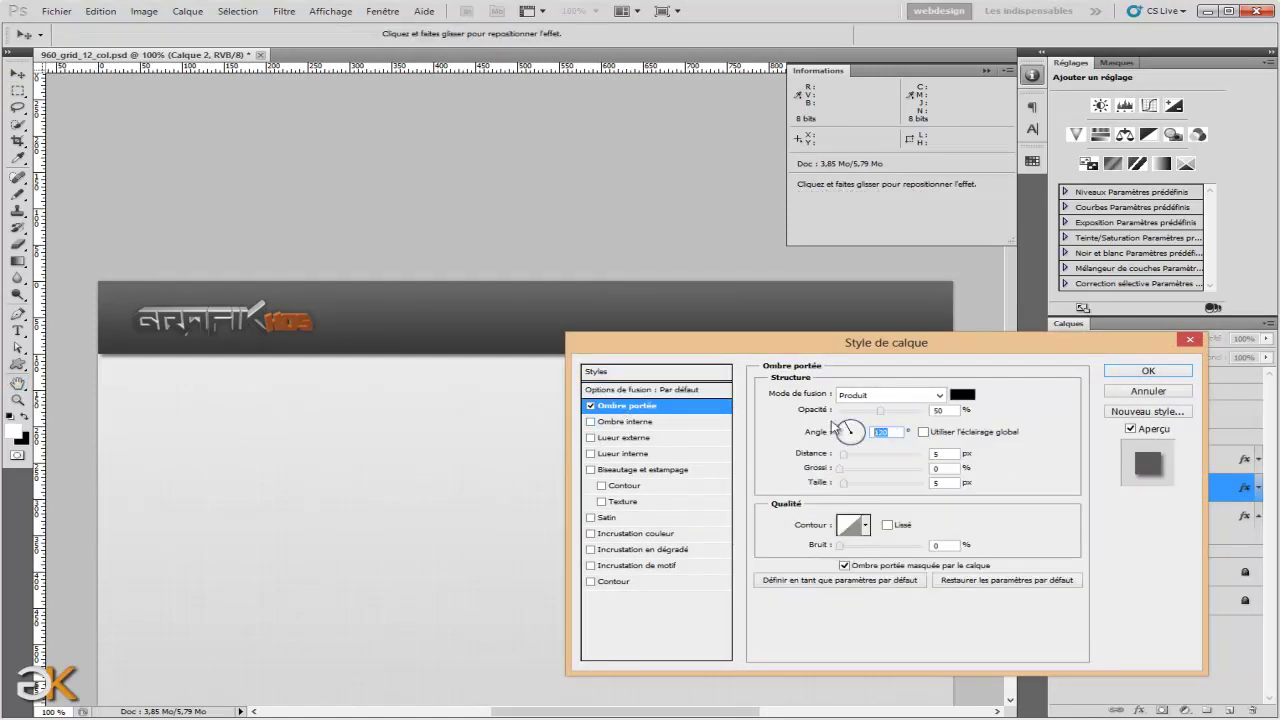
text(90)
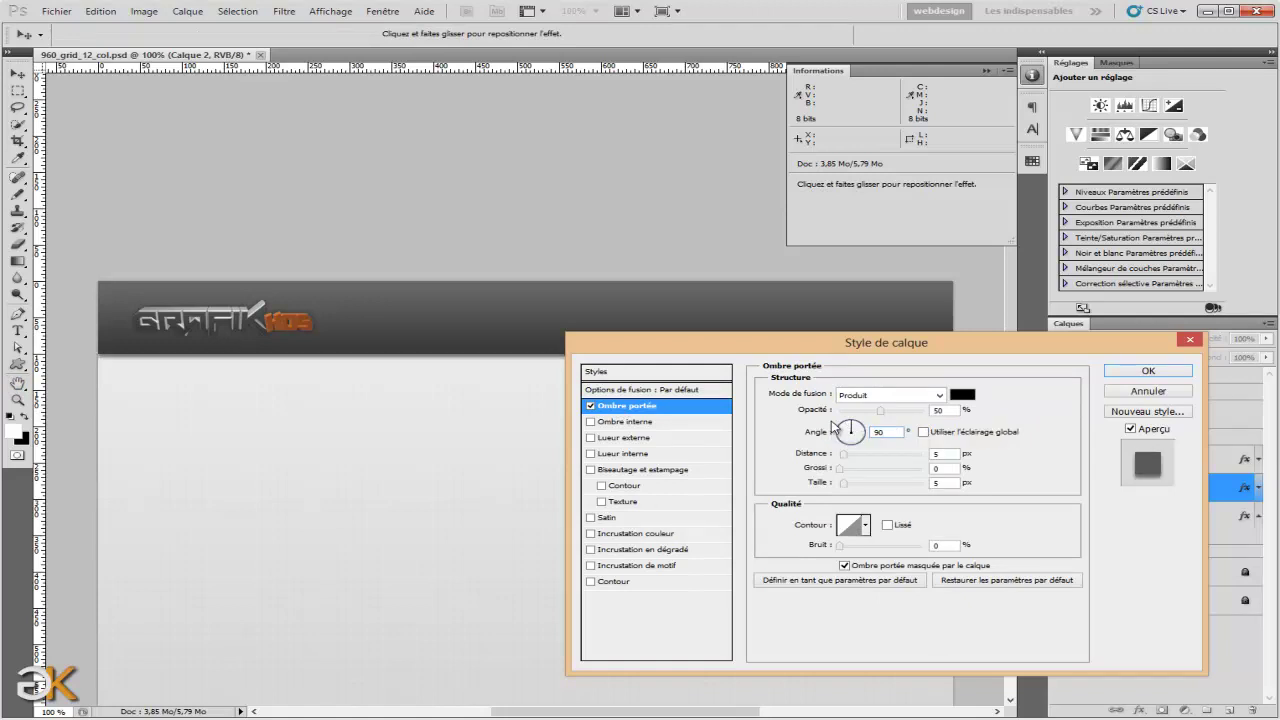
drag(872, 345, 829, 378)
click(1055, 379)
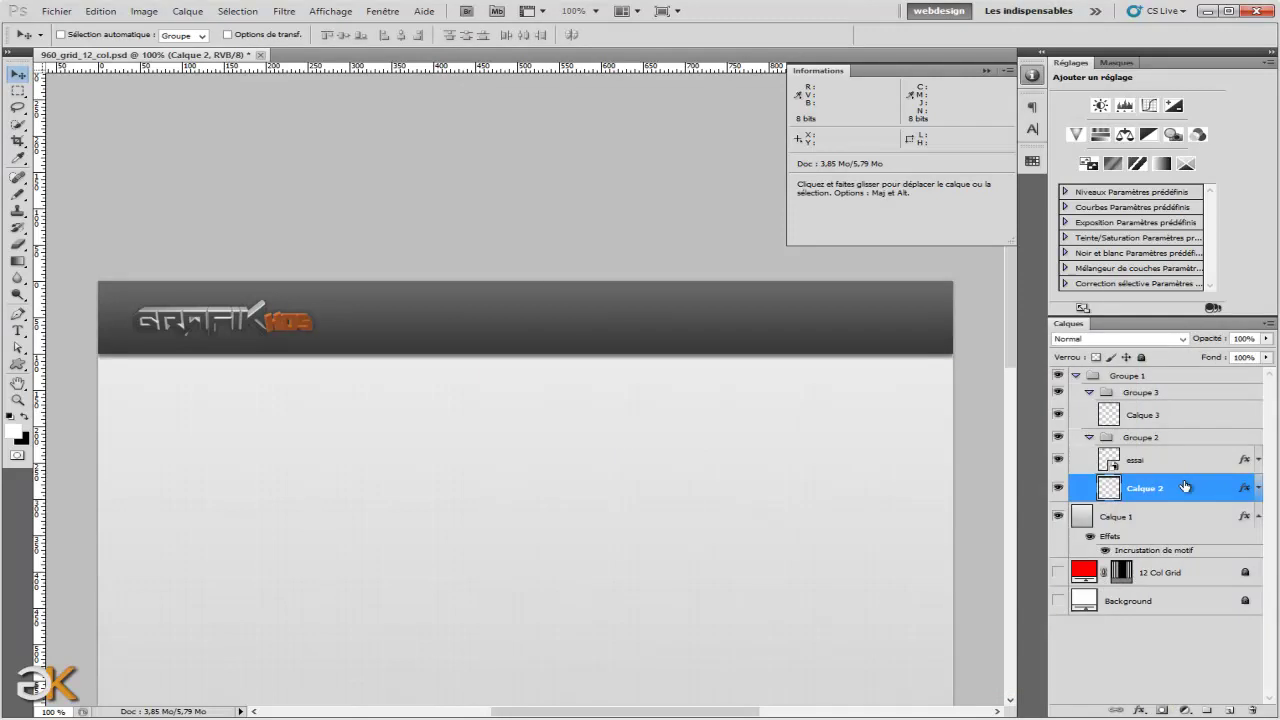
click(1089, 437)
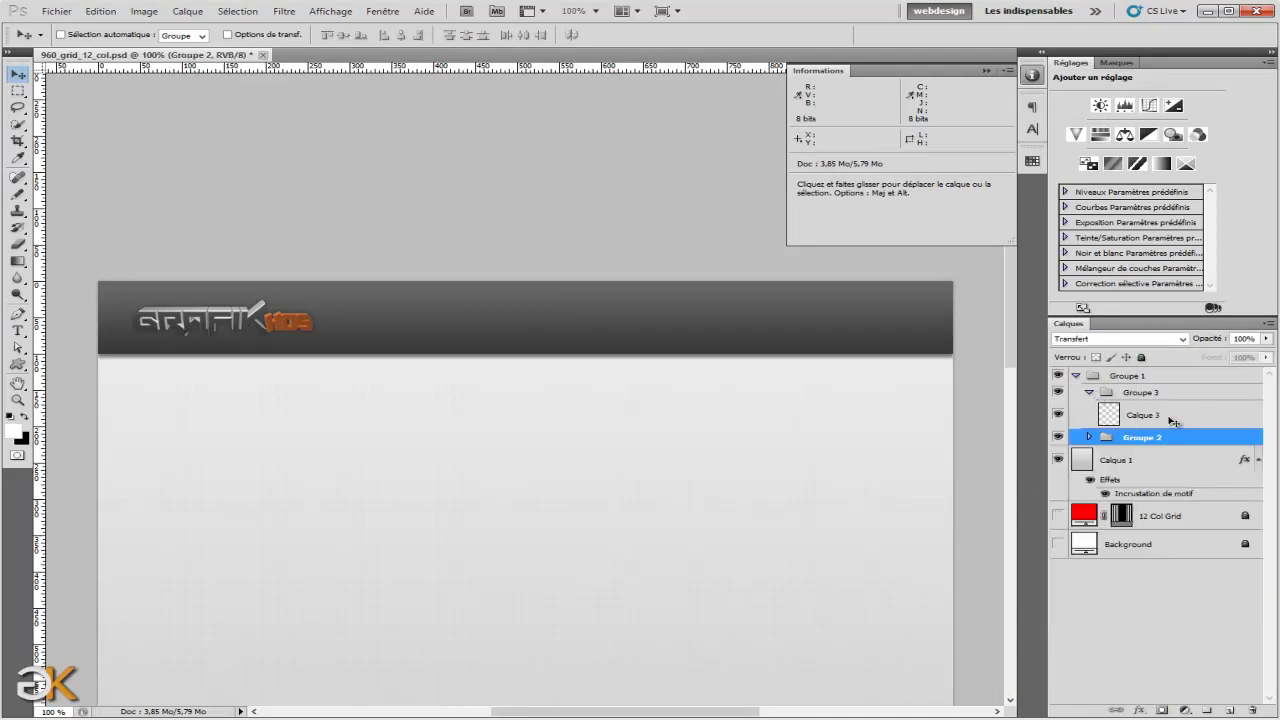
On the new group's empty layer, place a fixed-size 120 × 100 px selection at the header's right end, aligned to the grid guides.
click(1170, 416)
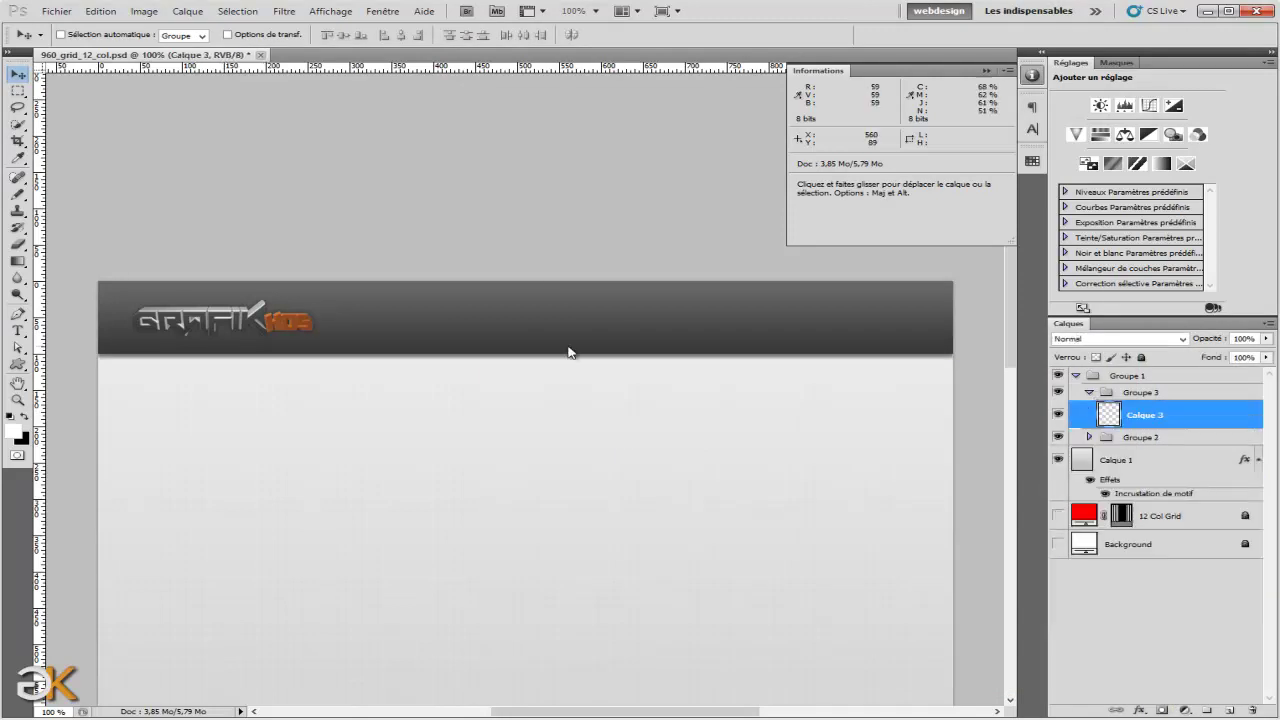
click(18, 90)
click(405, 34)
text(120)
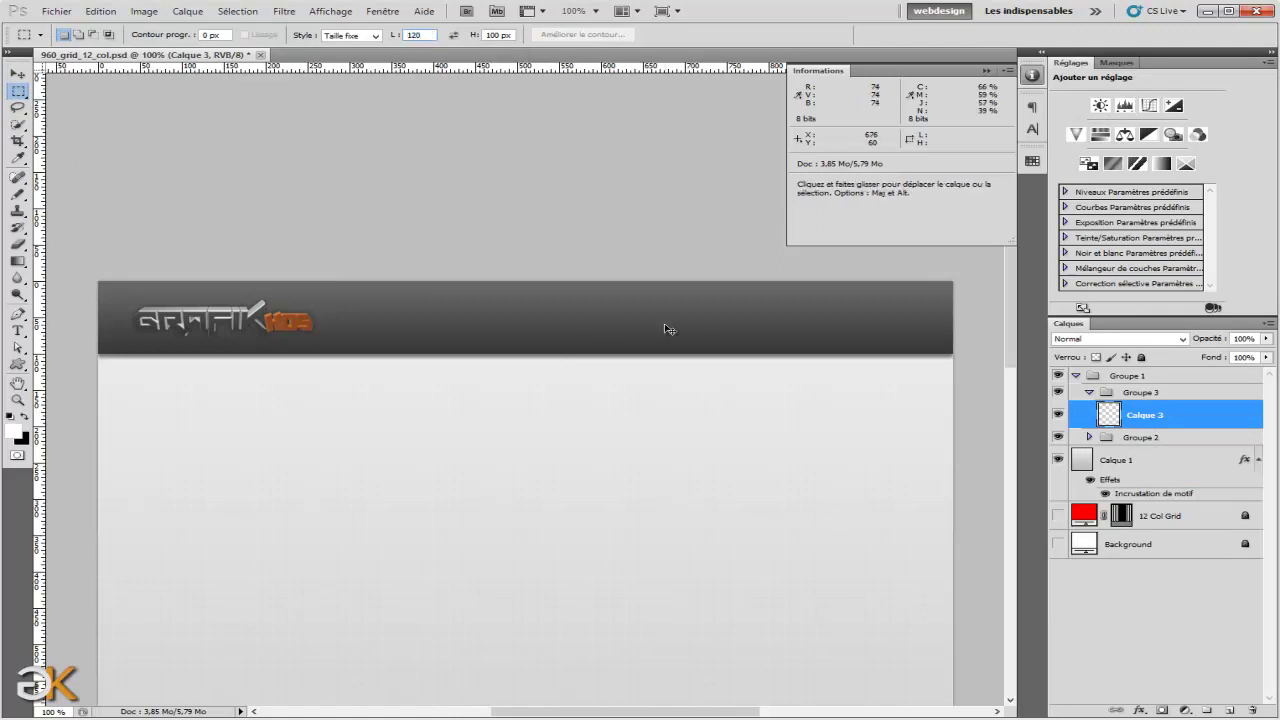
click(753, 304)
key(ctrl+semicolon)
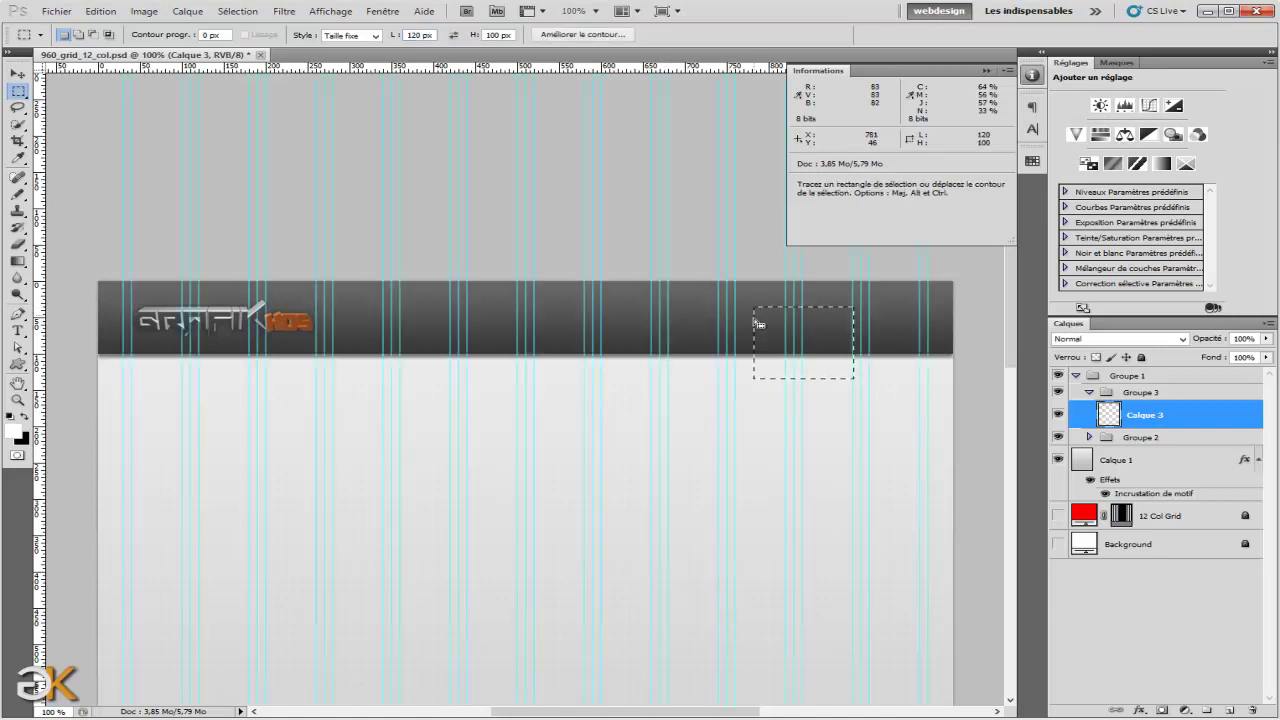
drag(760, 324, 826, 304)
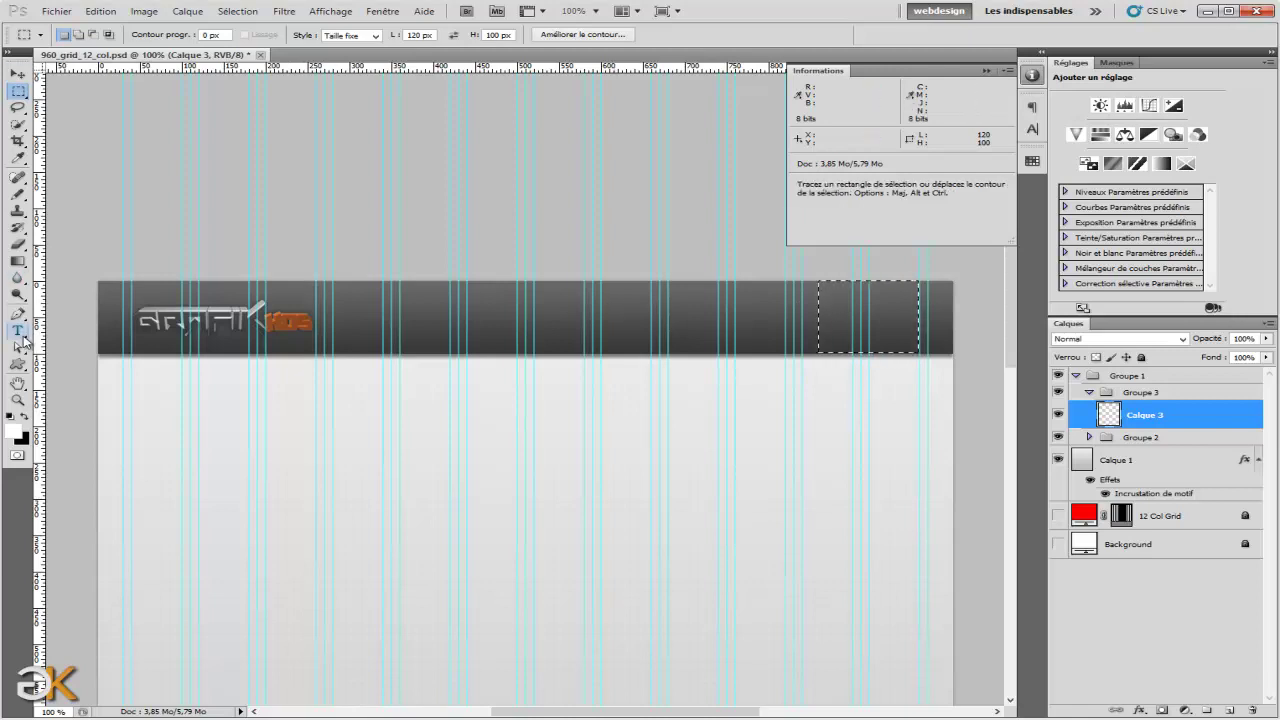
Fill the selection with a yellow-orange to orange preset gradient from top to bottom, then deselect and hide the guides.
click(22, 263)
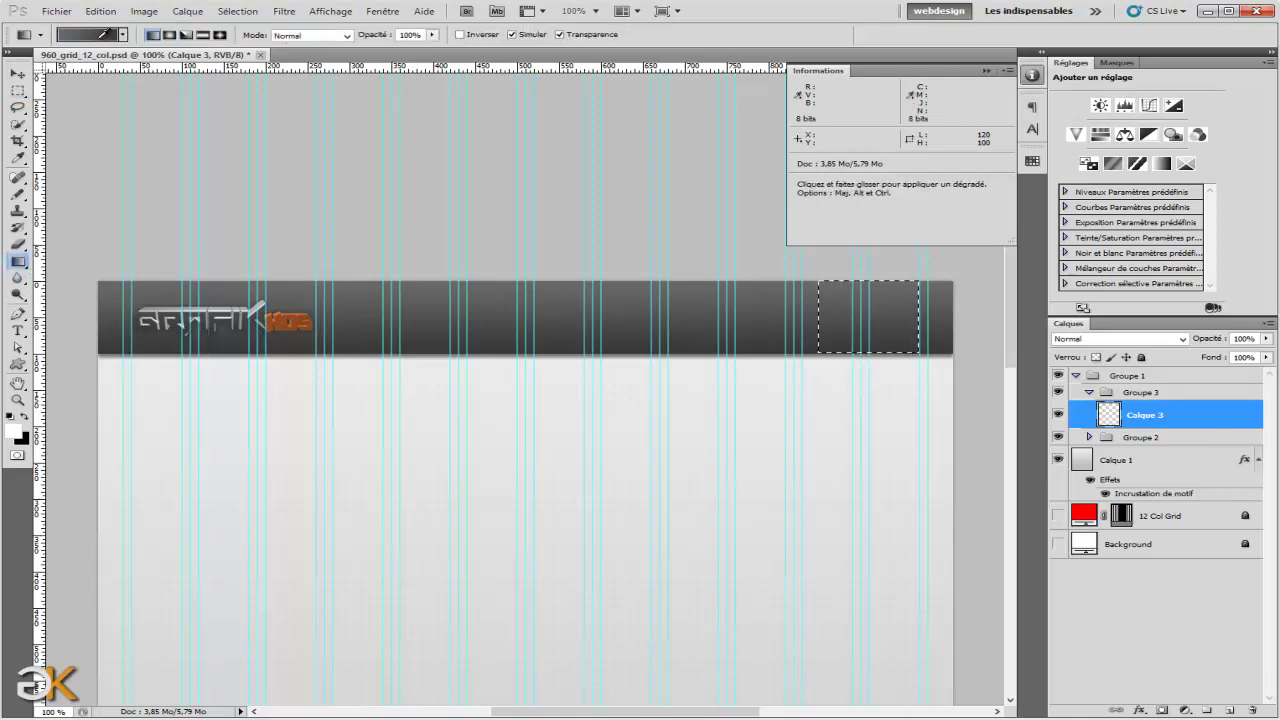
click(100, 34)
drag(1279, 292, 1279, 338)
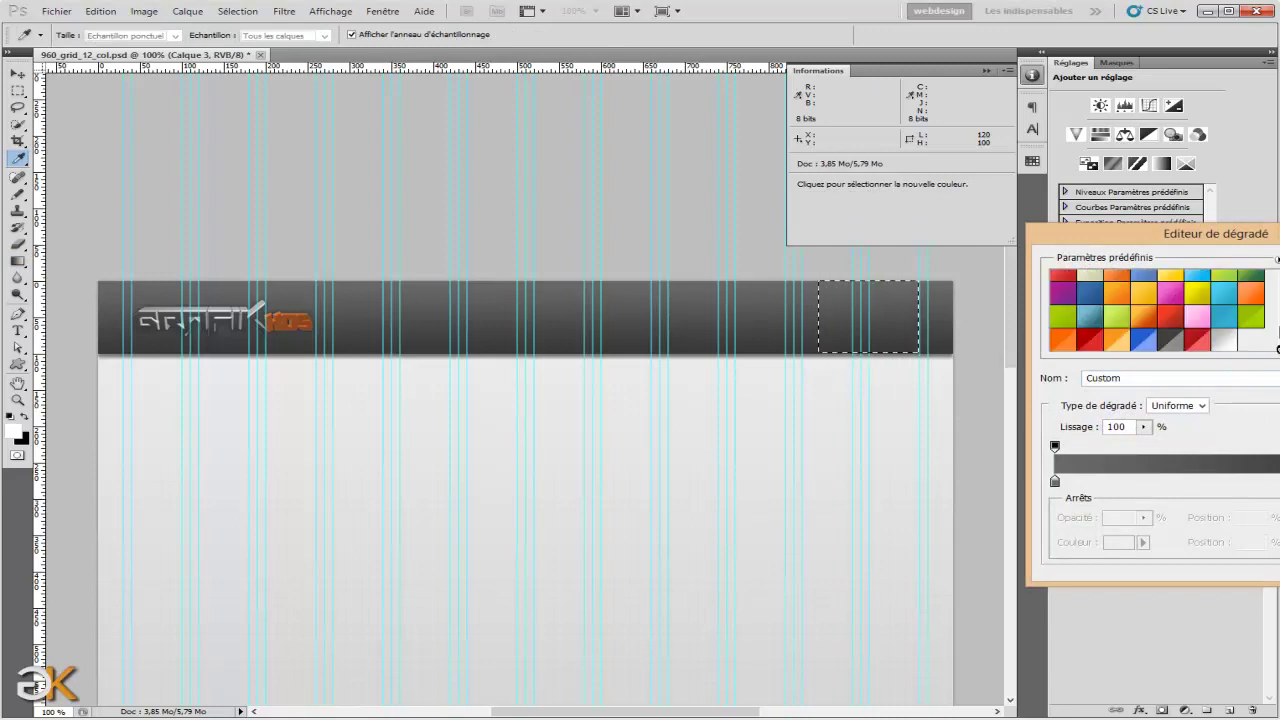
click(1251, 295)
click(1122, 298)
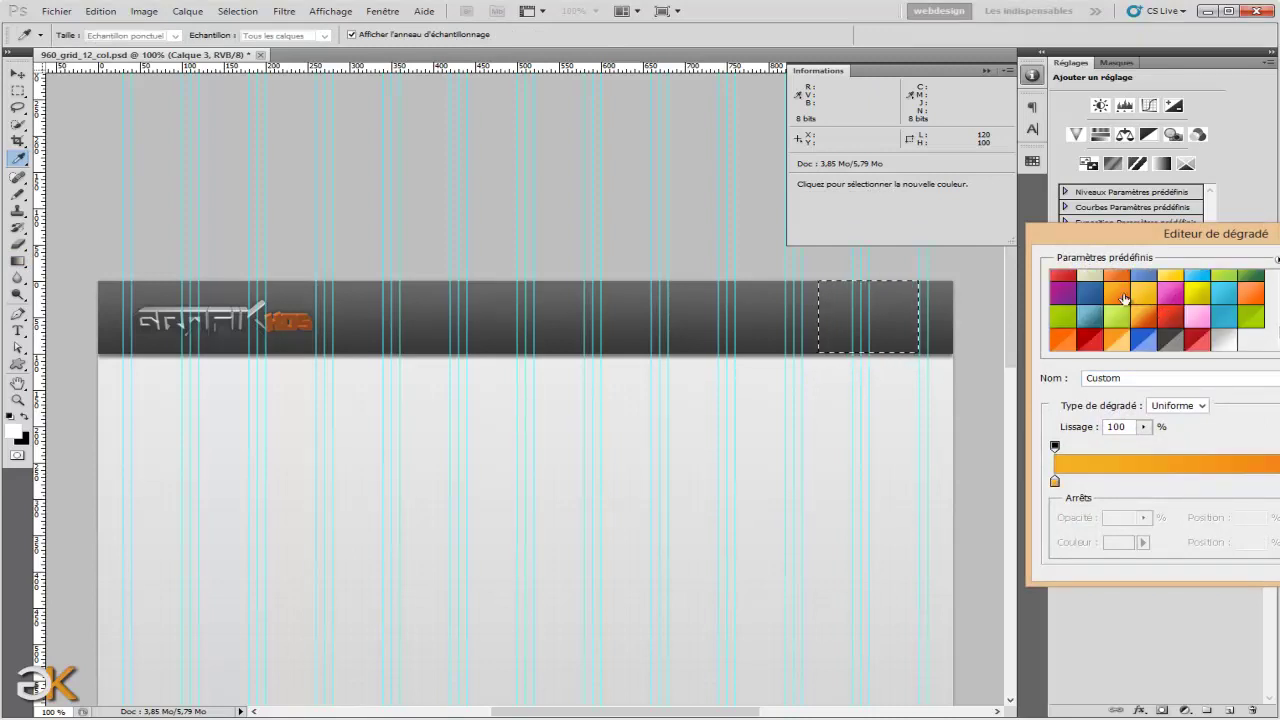
scroll(1245, 316, up, 2)
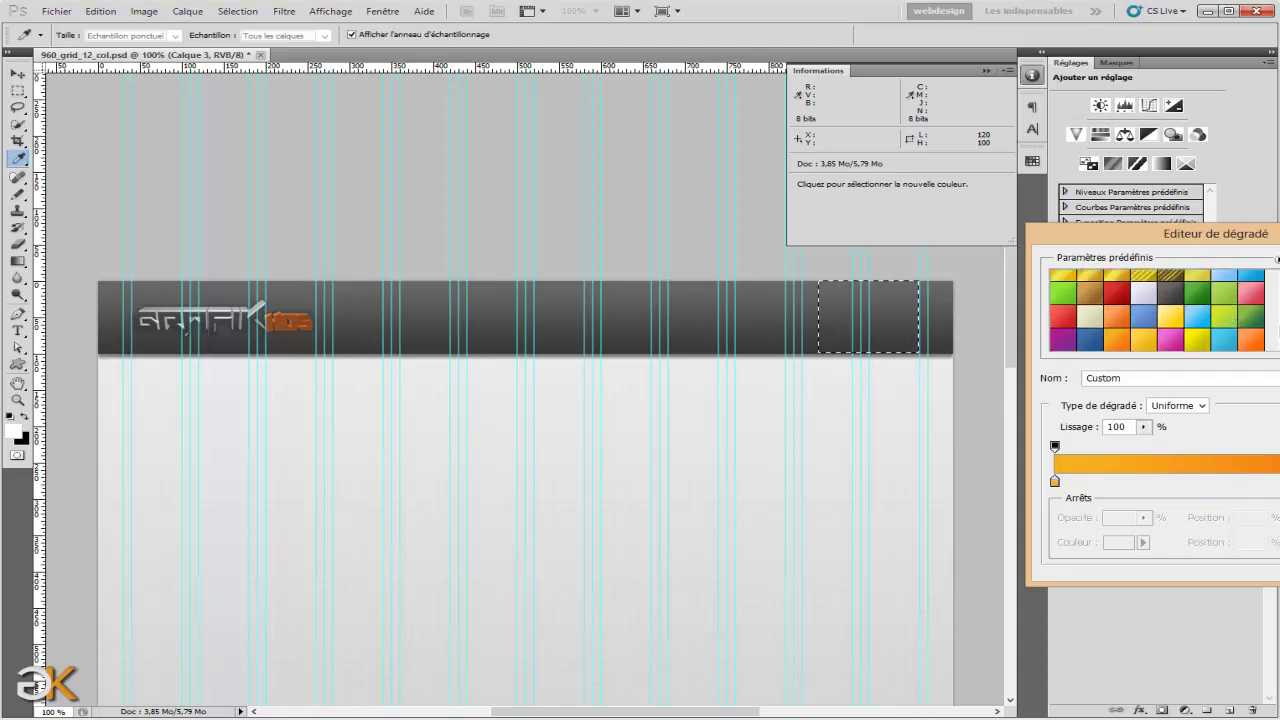
key(Return)
drag(887, 281, 881, 350)
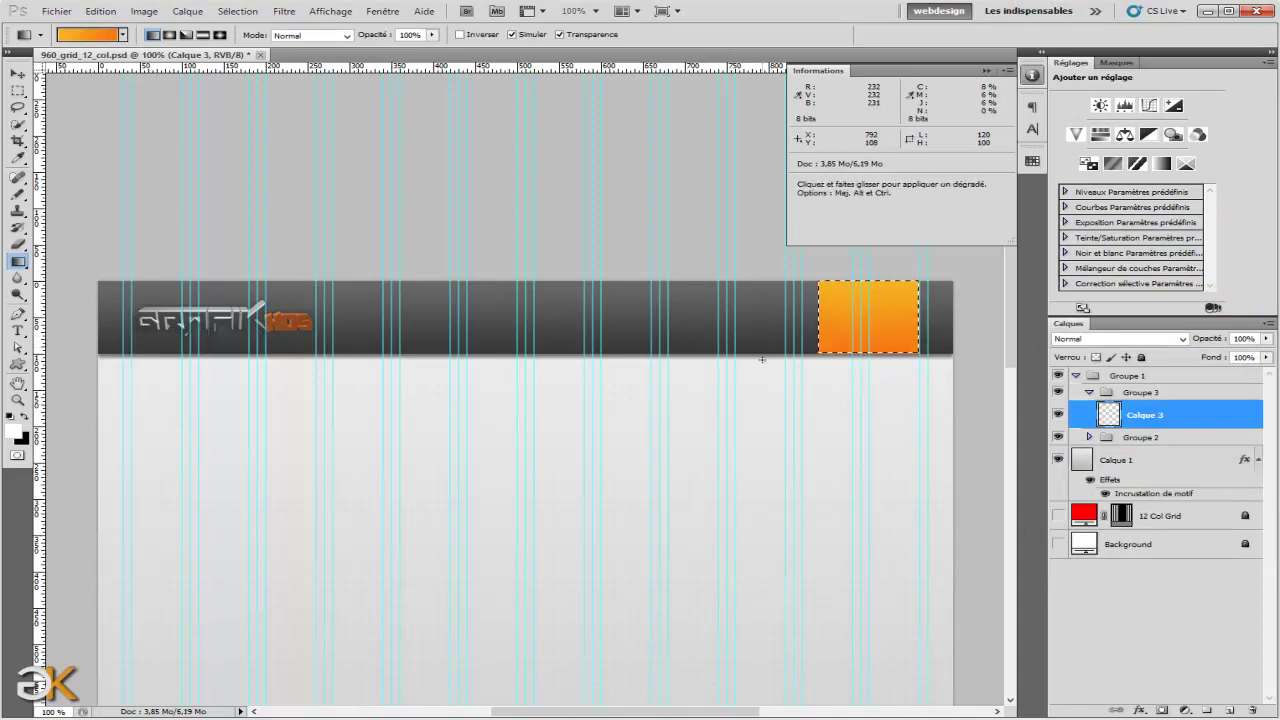
key(ctrl+d)
key(ctrl+semicolon)
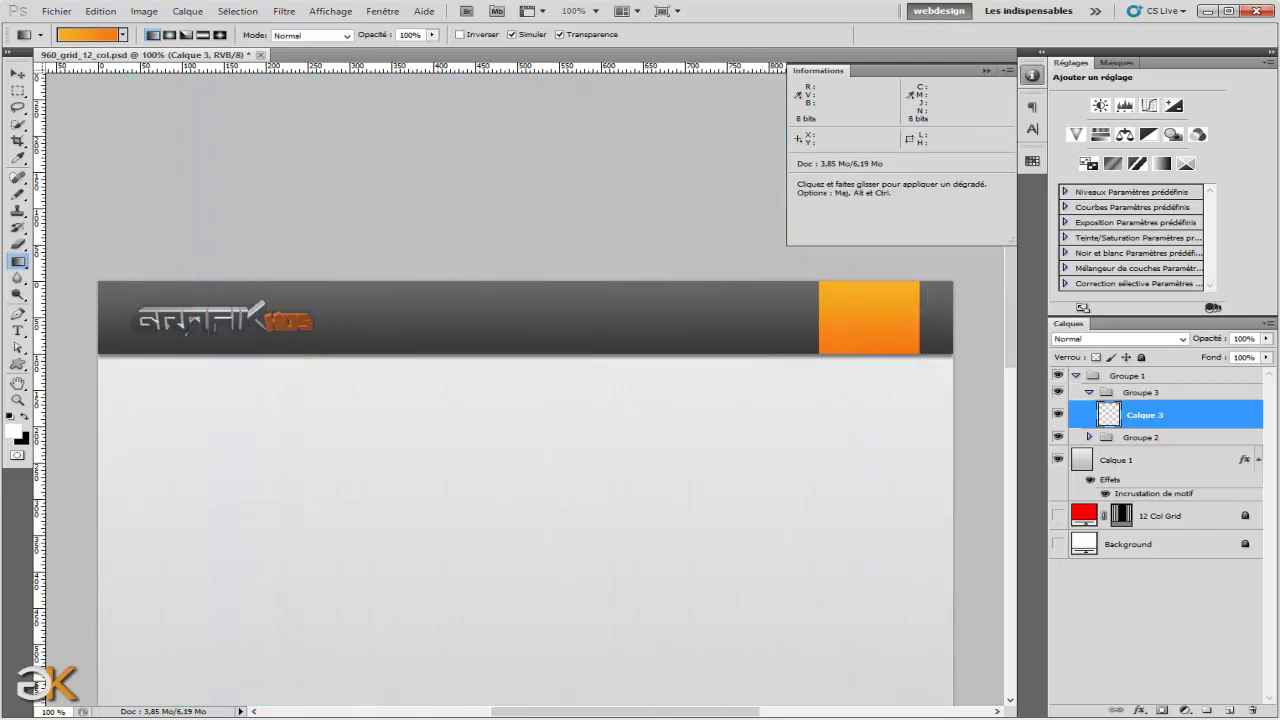
click(1219, 342)
text(90)
drag(1217, 343, 1270, 348)
click(17, 73)
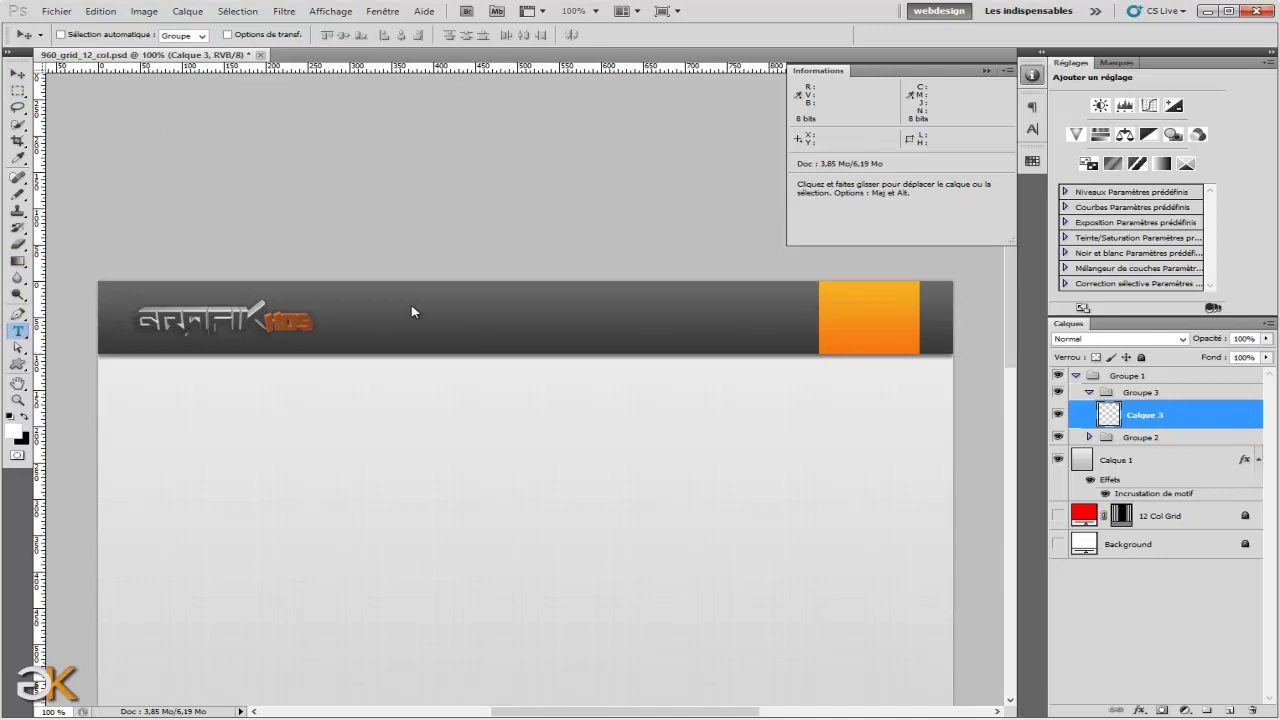
Add the white text "Contact" in Verdana Regular 14 pt on the orange block.
click(19, 332)
key(t)
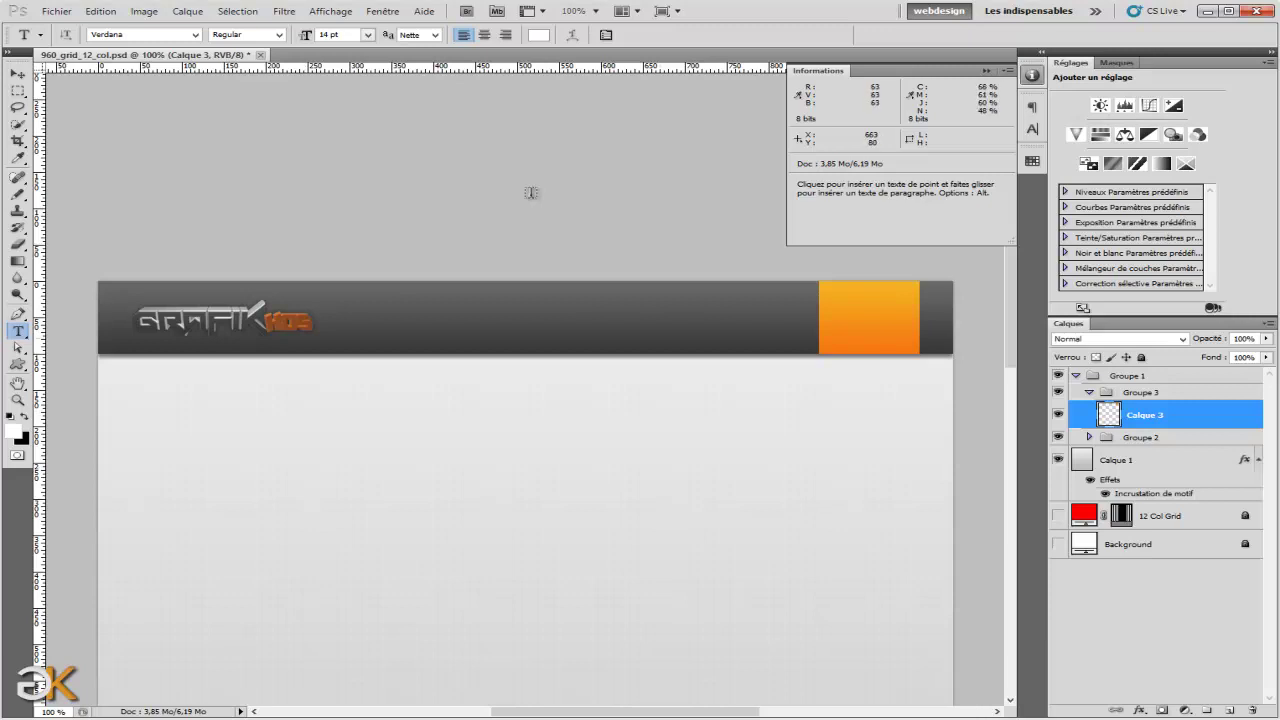
click(872, 318)
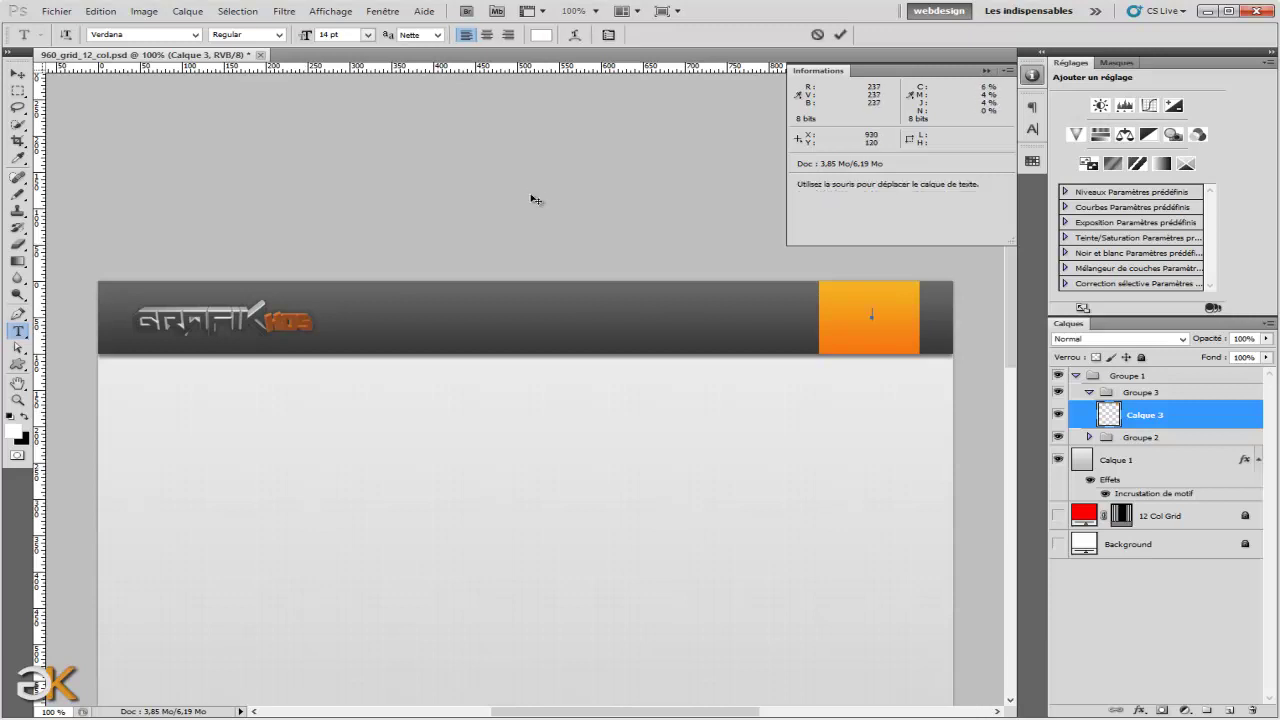
text(Contact)
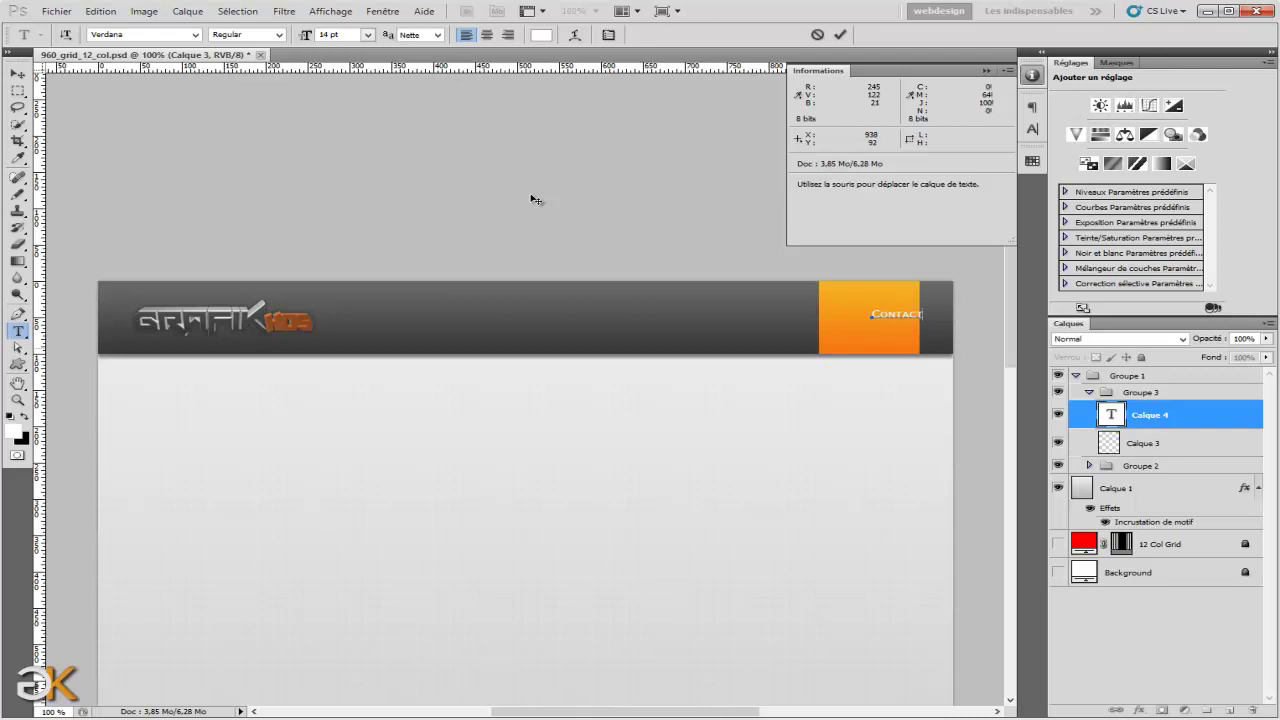
key(ctrl+Return)
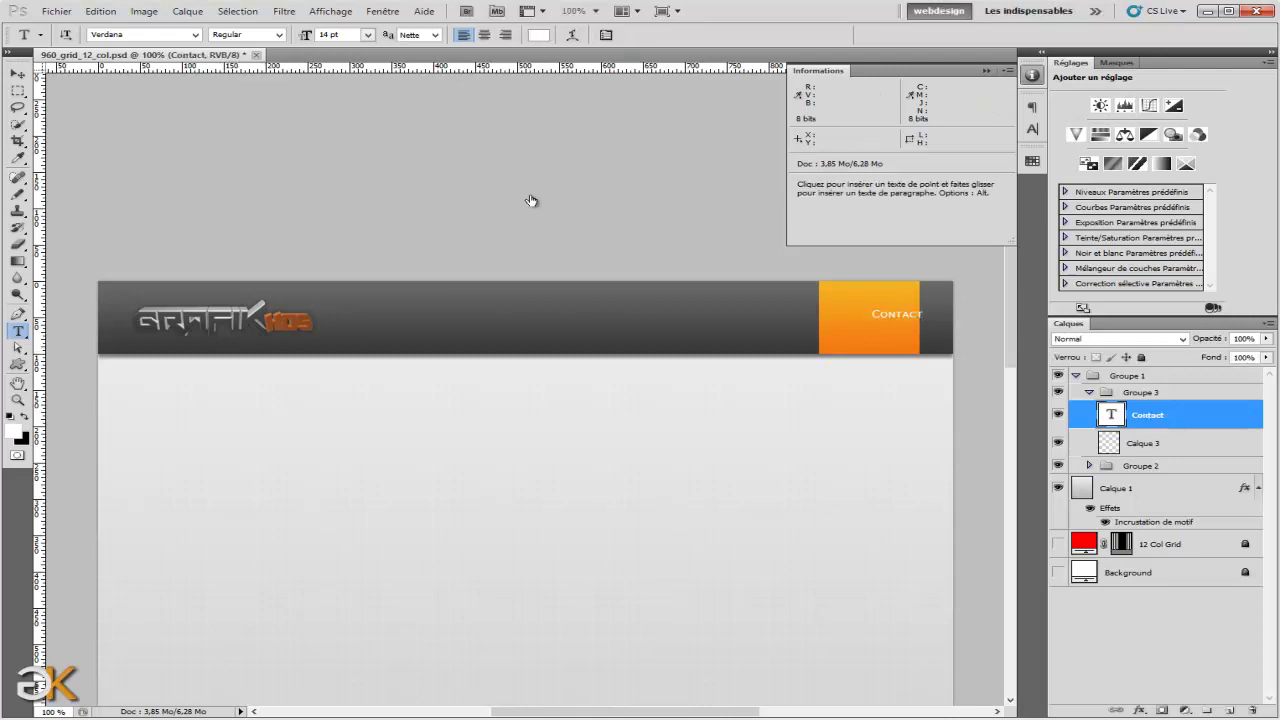
Centre the "Contact" text horizontally and vertically on the orange block using the restored block selection, then deselect.
key(ctrl+shift+d)
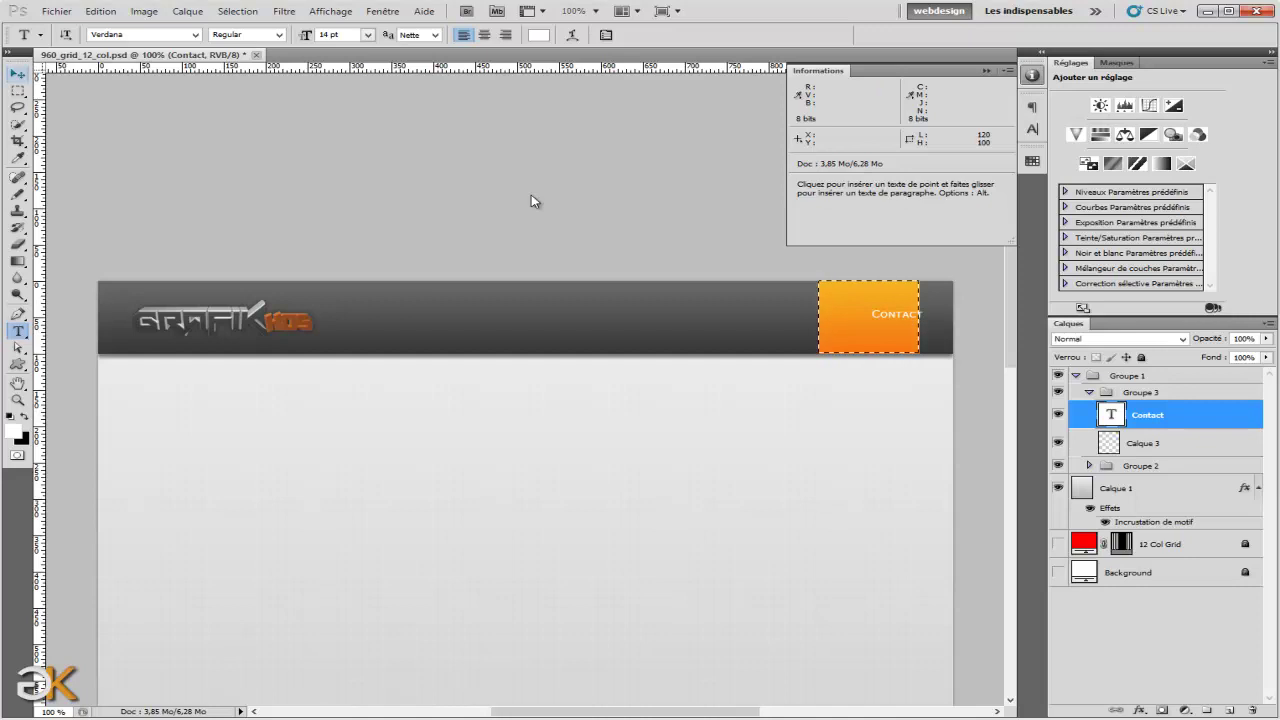
key(v)
click(344, 35)
click(401, 35)
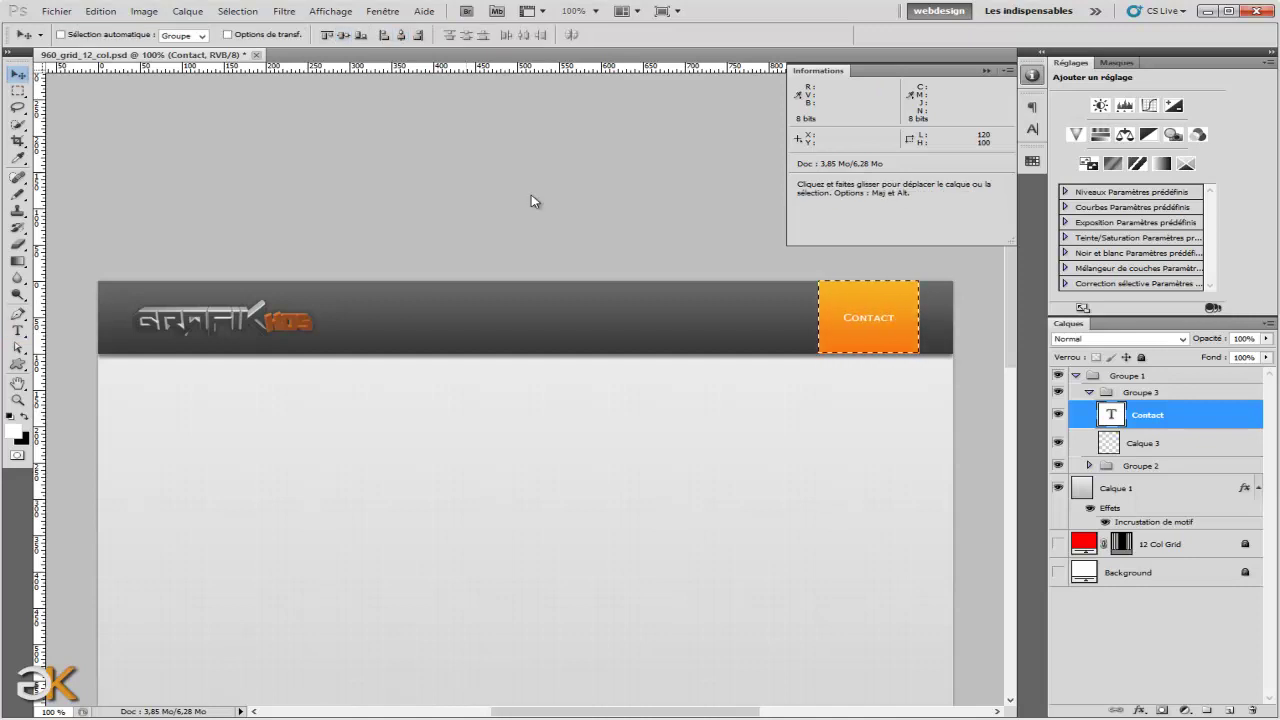
key(ctrl+d)
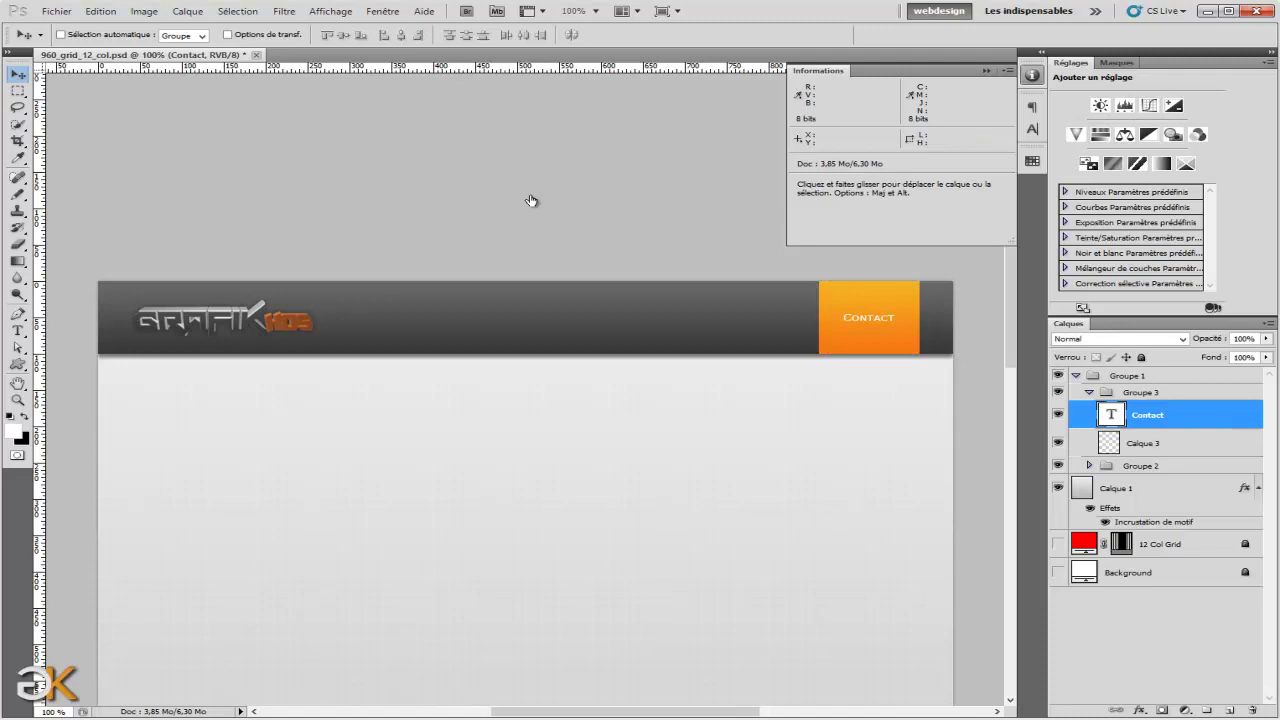
Duplicate the orange block with its "Contact" text and place the copy flush against the original's left edge, level with the header.
shift+click(1145, 443)
mouse_move(1145, 443)
mouse_down()
mouse_move(1200, 653)
mouse_move(1230, 709)
mouse_up()
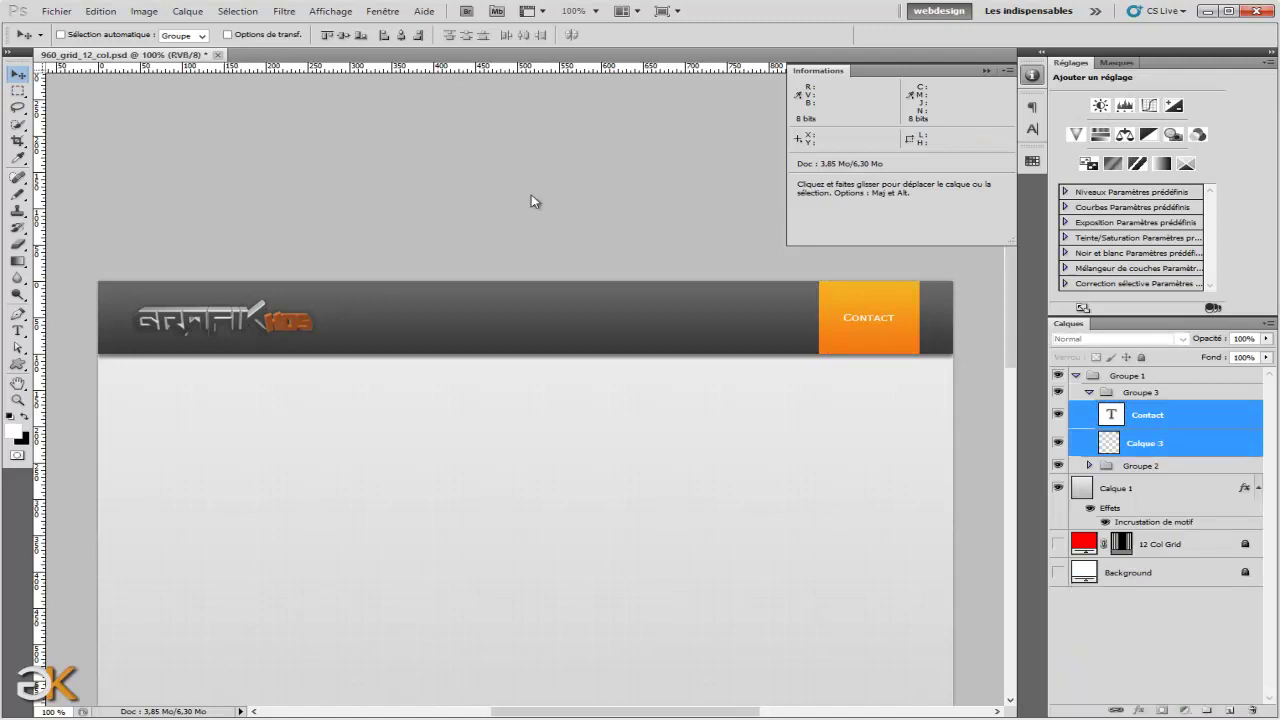
drag(869, 340, 768, 340)
key(Left)
key(Right)
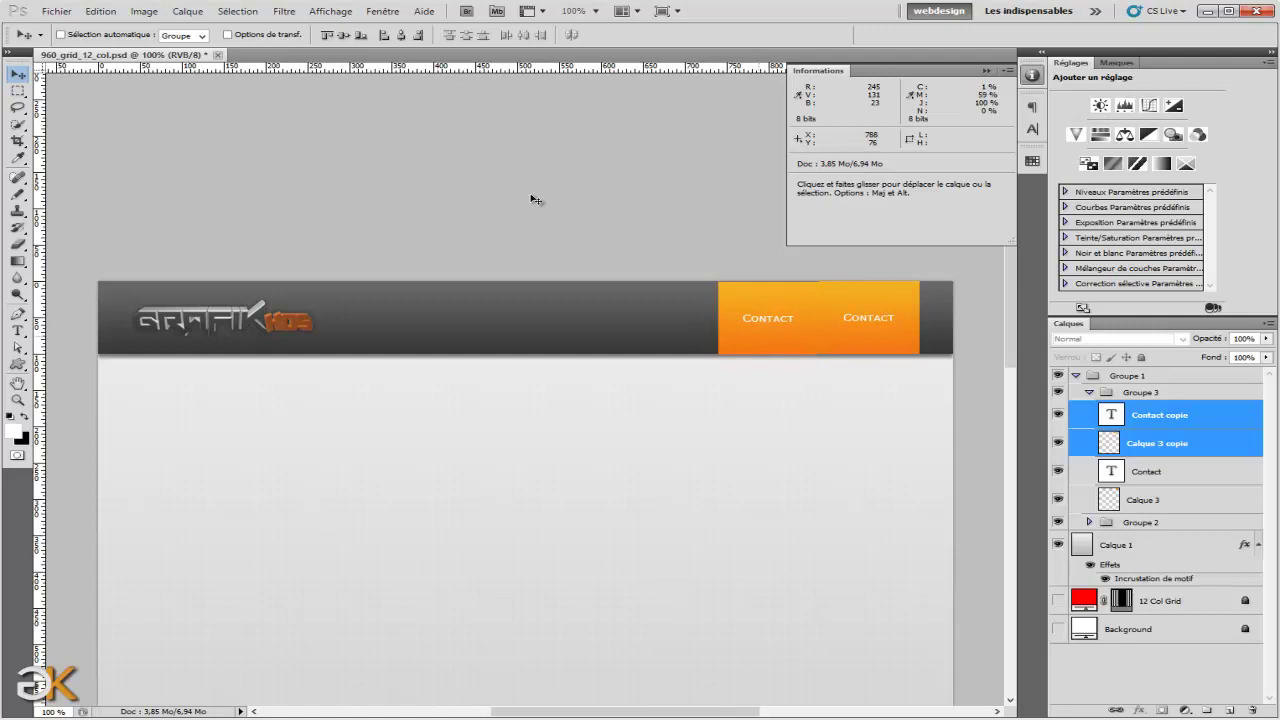
key(Up)
Duplicate the second menu block with its text and place this third block 120 px further left, flush with the second.
key(space)
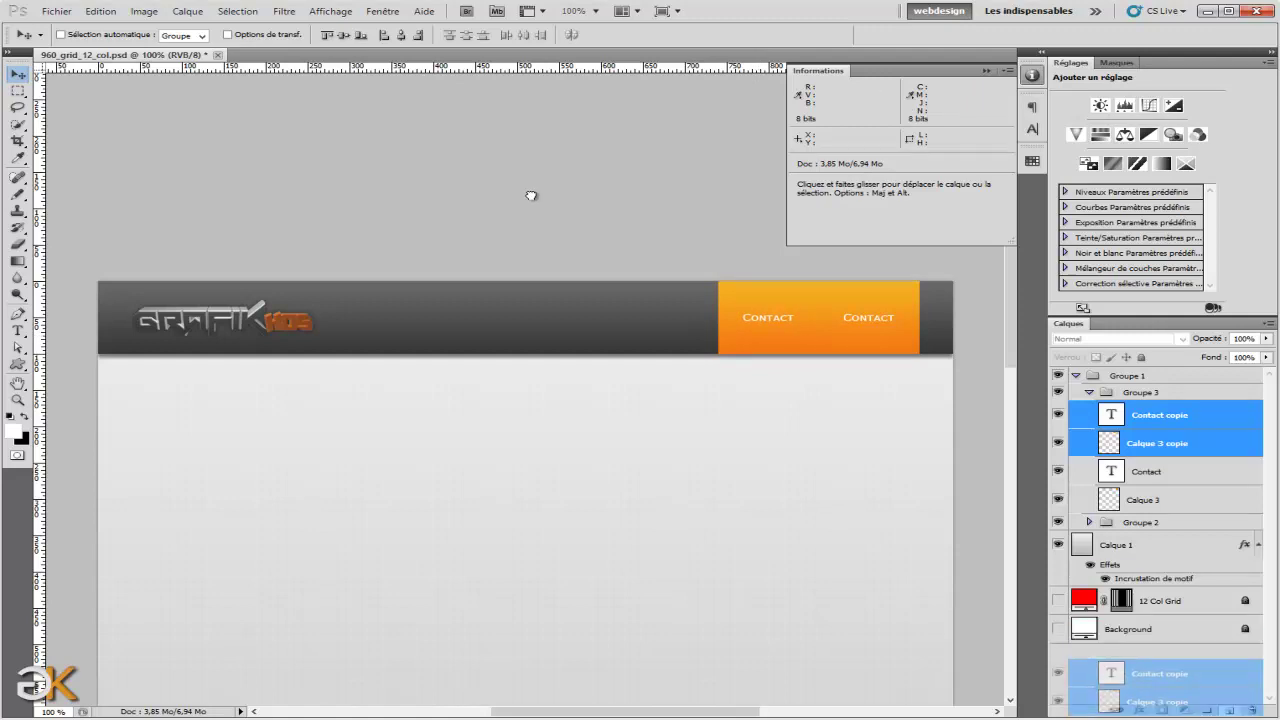
key(ctrl+j)
key(shift+Left)
key(shift+Left)
key(shift+Left)
key(shift+Left)
key(shift+Left)
key(shift+Left)
key(shift+Left)
key(shift+Left)
key(shift+Left)
key(shift+Left)
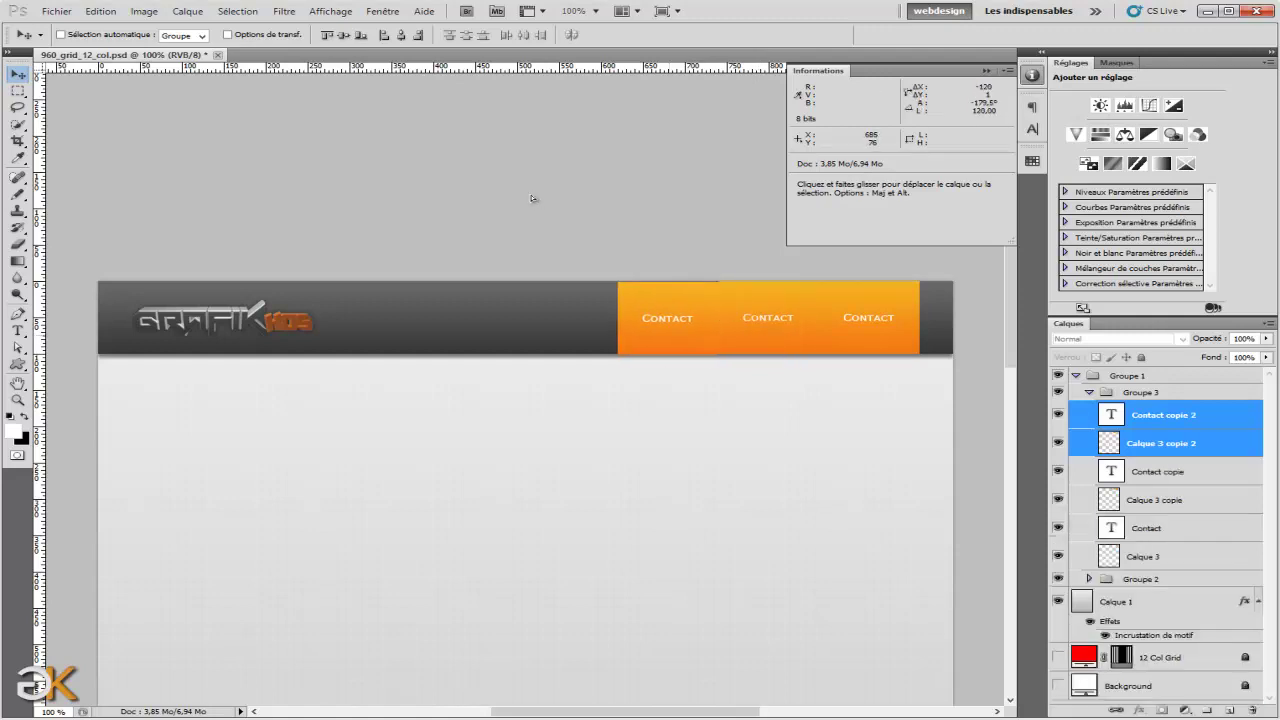
Duplicate the third menu block with its text and move this fourth block left until it sits flush against the third.
drag(1160, 428, 1160, 687)
drag(531, 195, 531, 196)
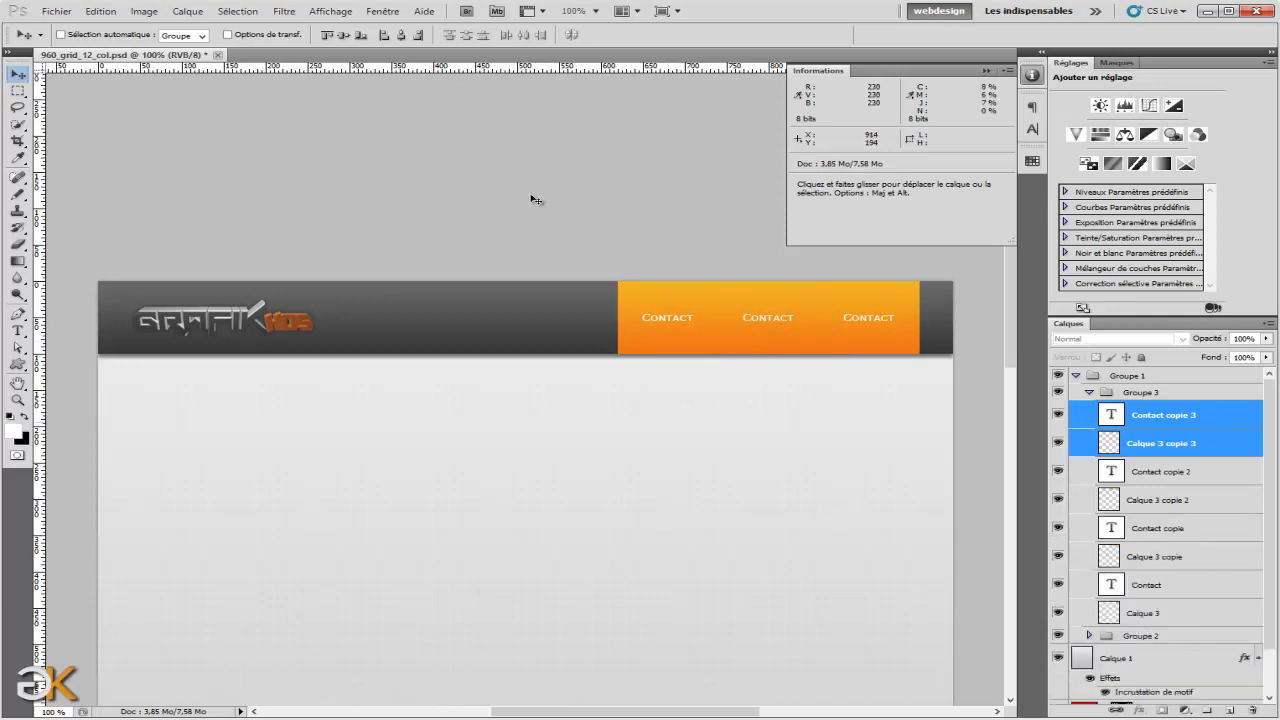
key(shift+Left)
key(shift+Left)
key(shift+Left)
key(shift+Left)
key(shift+Left)
key(shift+Left)
key(shift+Left)
key(shift+Left)
key(shift+Left)
key(shift+Left)
key(shift+Left)
key(shift+Left)
key(Right)
key(Right)
key(Right)
key(Right)
key(Right)
key(Right)
key(Right)
key(Right)
key(Right)
key(Right)
key(Right)
key(Right)
key(Right)
key(Right)
key(Right)
key(Right)
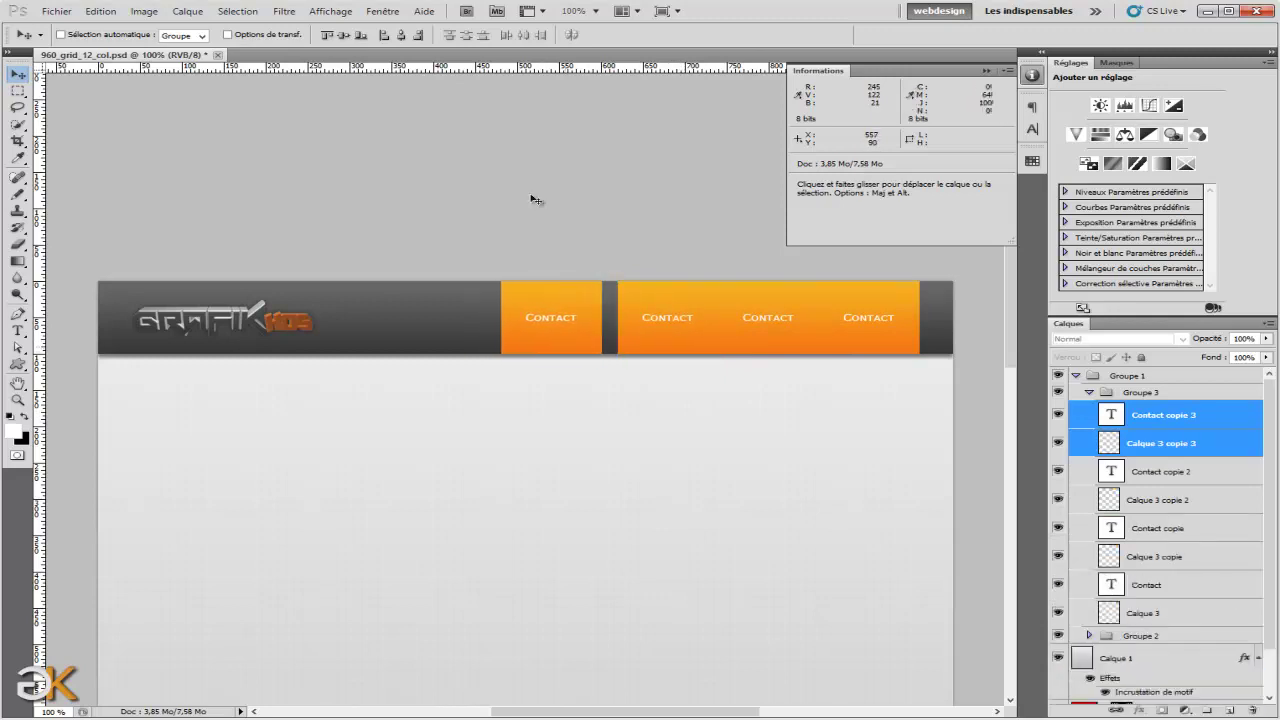
key(Right)
key(Right)
key(Right)
key(Right)
key(Right)
key(Right)
key(Right)
key(Right)
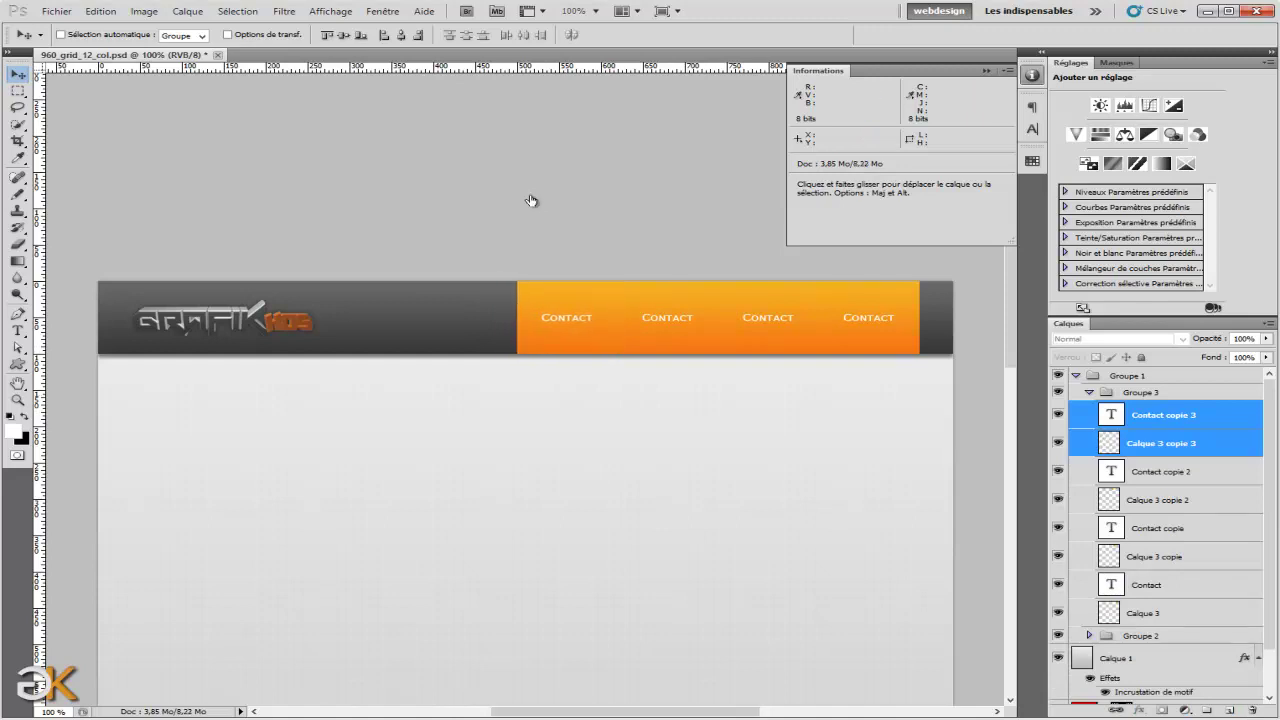
Duplicate the fourth menu block with its text and place the copy flush to its left as the fifth block.
drag(531, 200, 531, 196)
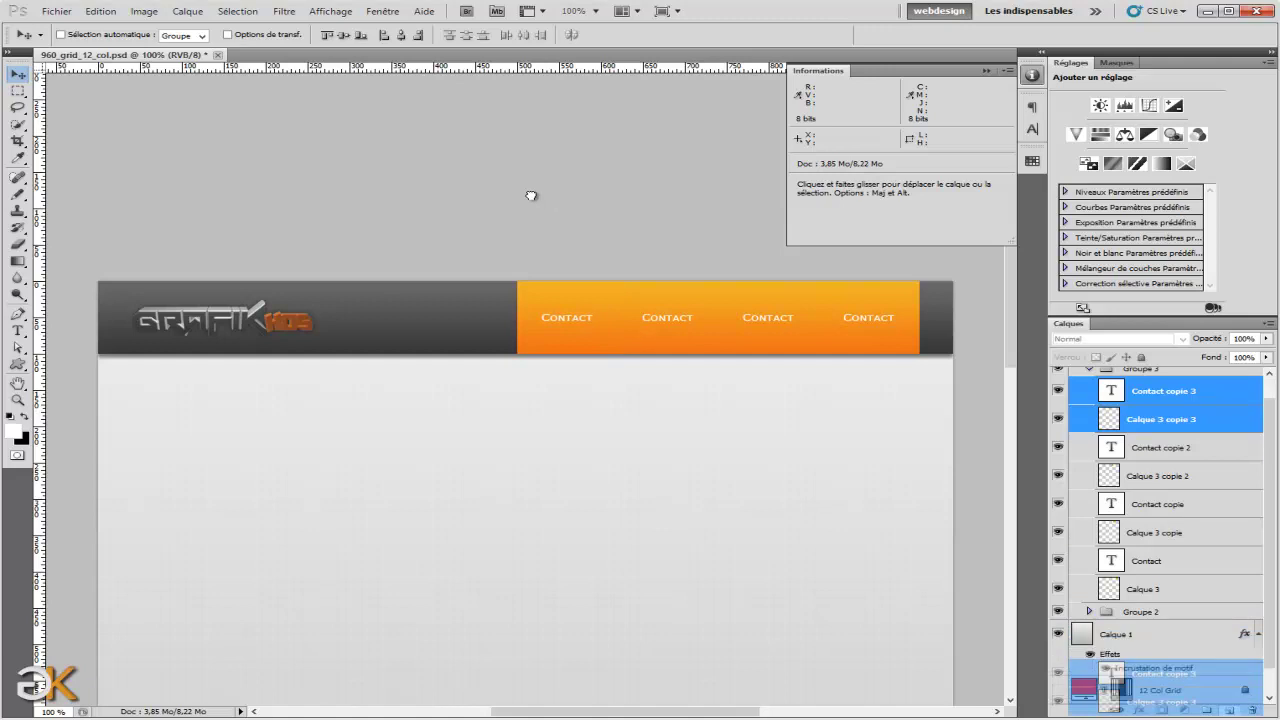
drag(578, 355, 495, 373)
drag(533, 198, 531, 201)
Replace the leftmost menu label with "Accueil" and the second one with "Live".
key(t)
key(Return)
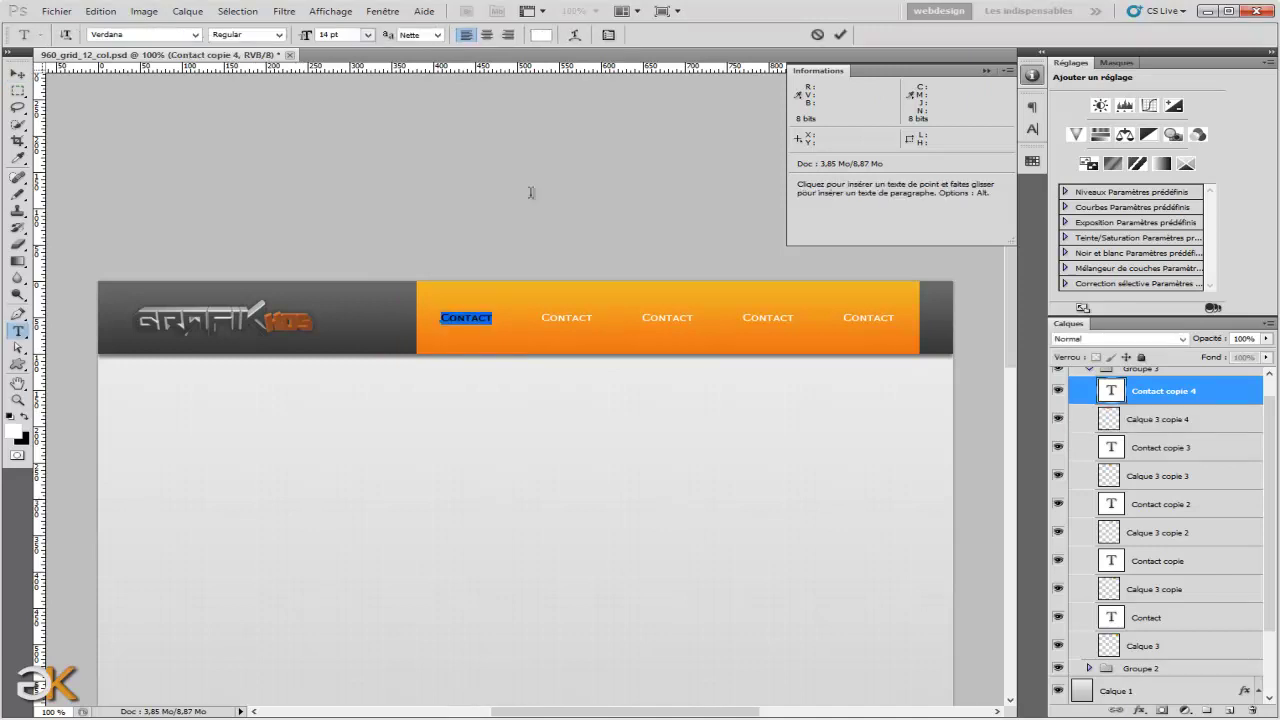
text(Accueil)
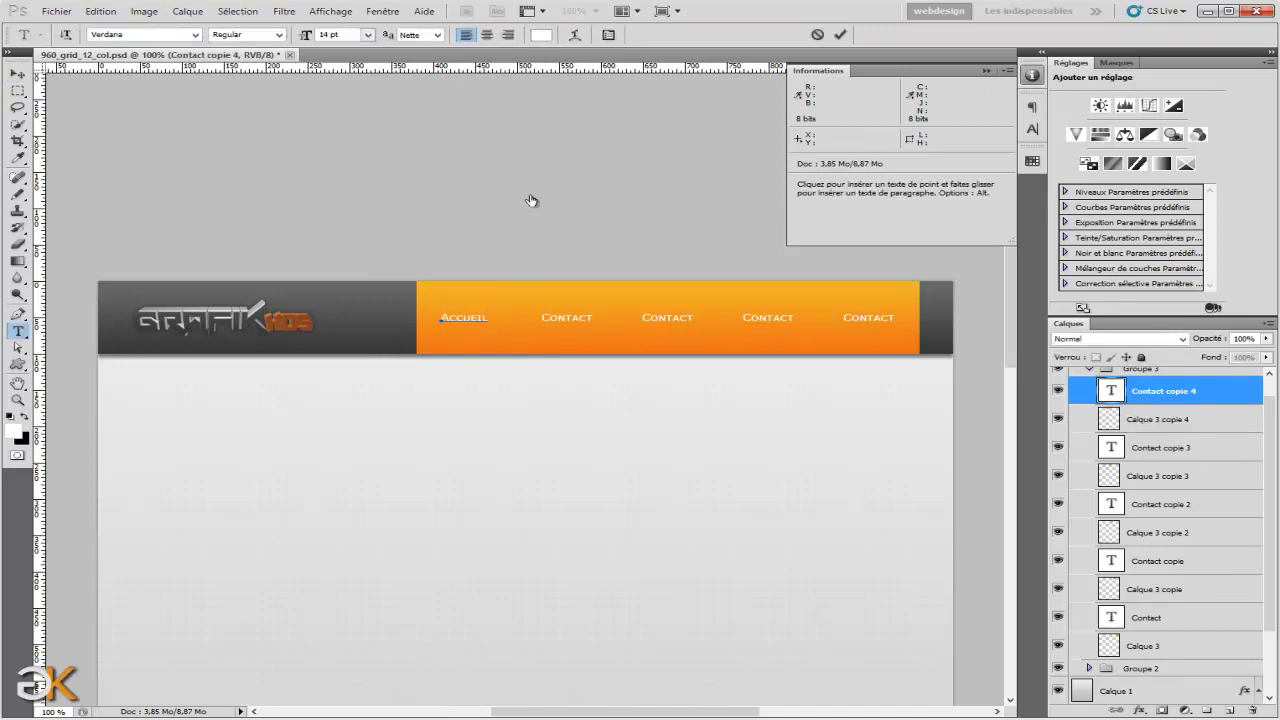
double_click(1111, 447)
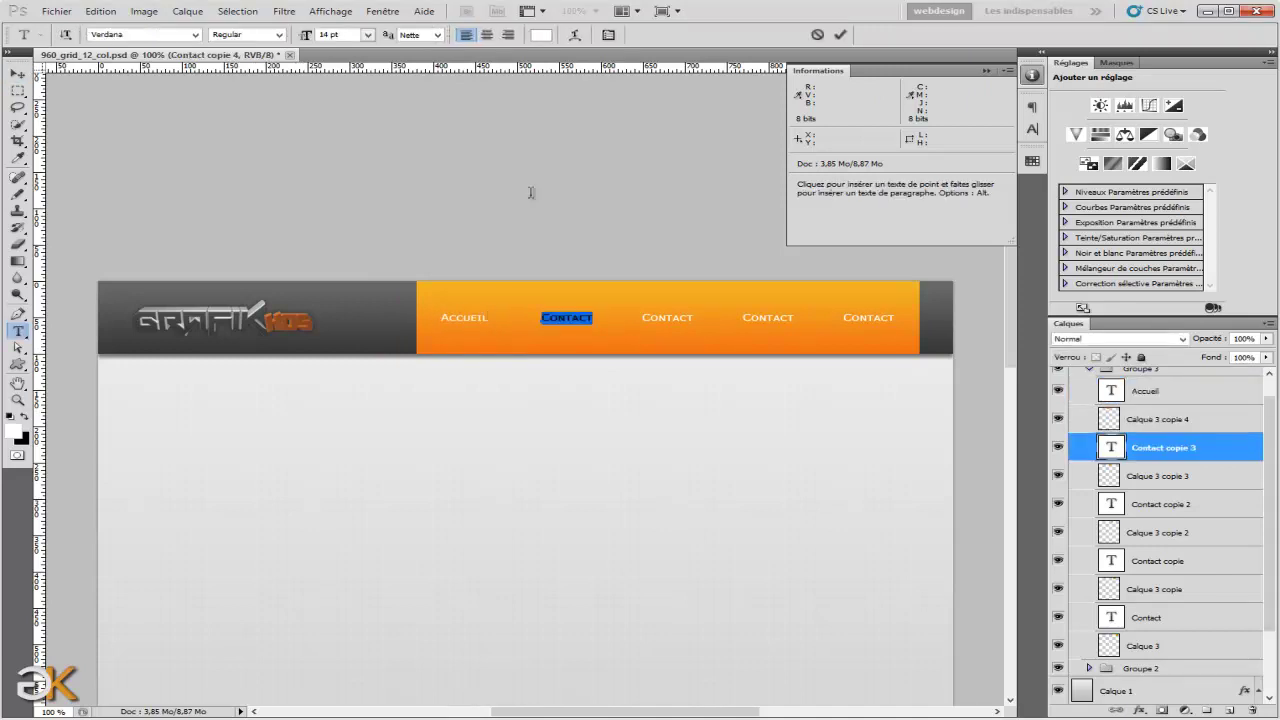
text(I)
text(ive)
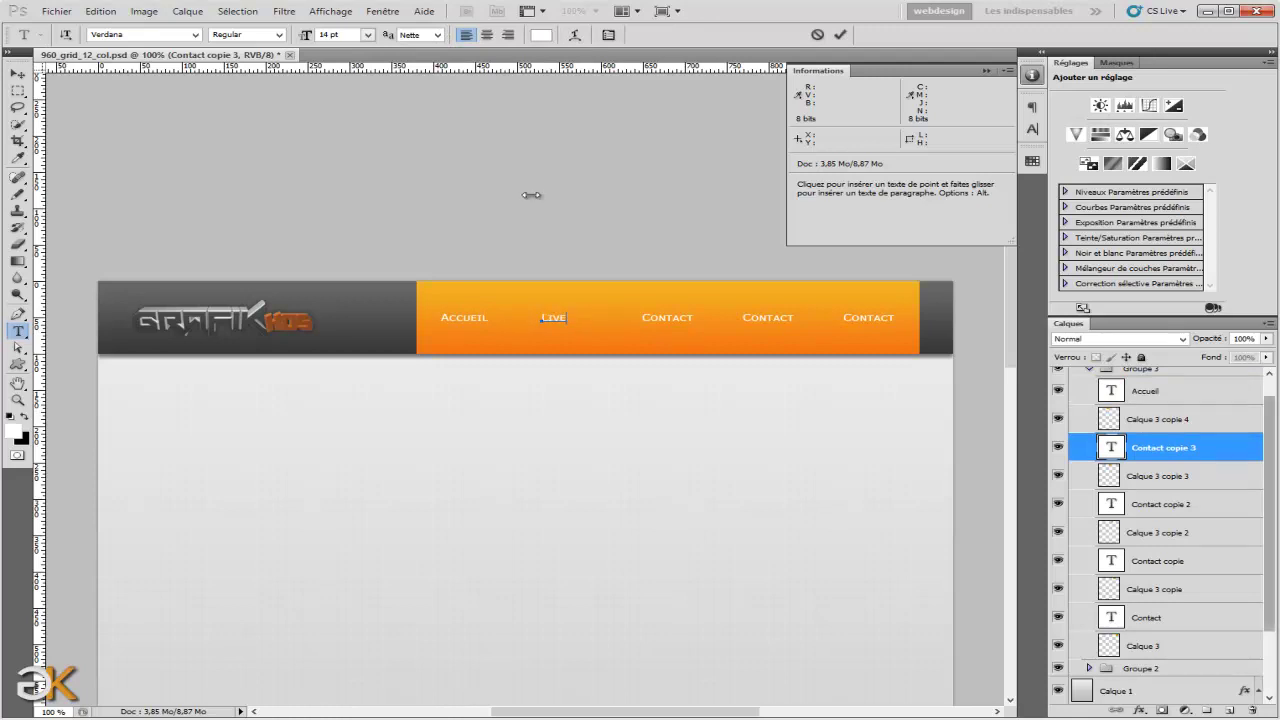
key(ctrl+Return)
key(v)
Replace the text of the third menu label with "Astuce".
double_click(1111, 504)
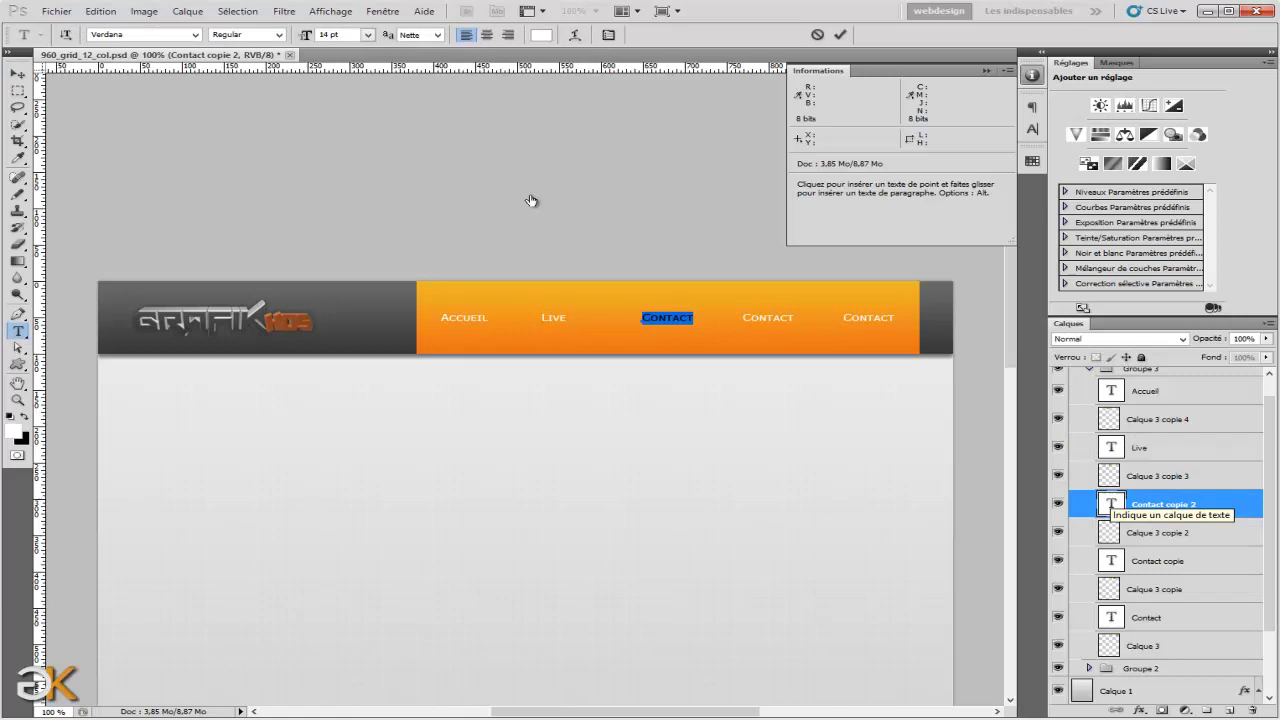
key(Left)
key(Delete)
key(Delete)
key(Delete)
key(Delete)
key(Delete)
key(Delete)
key(Delete)
text(A)
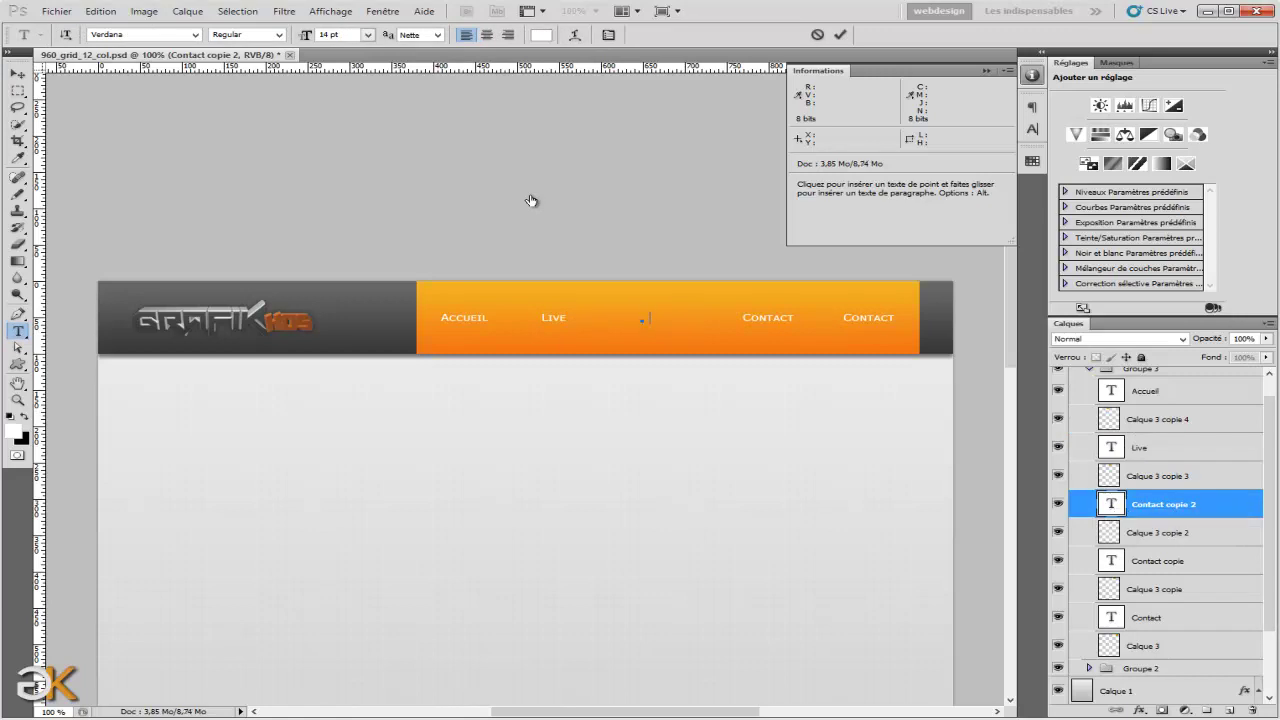
text(stuce)
key(ctrl+Return)
Replace the text of the fourth menu label with "Forum".
key(Return)
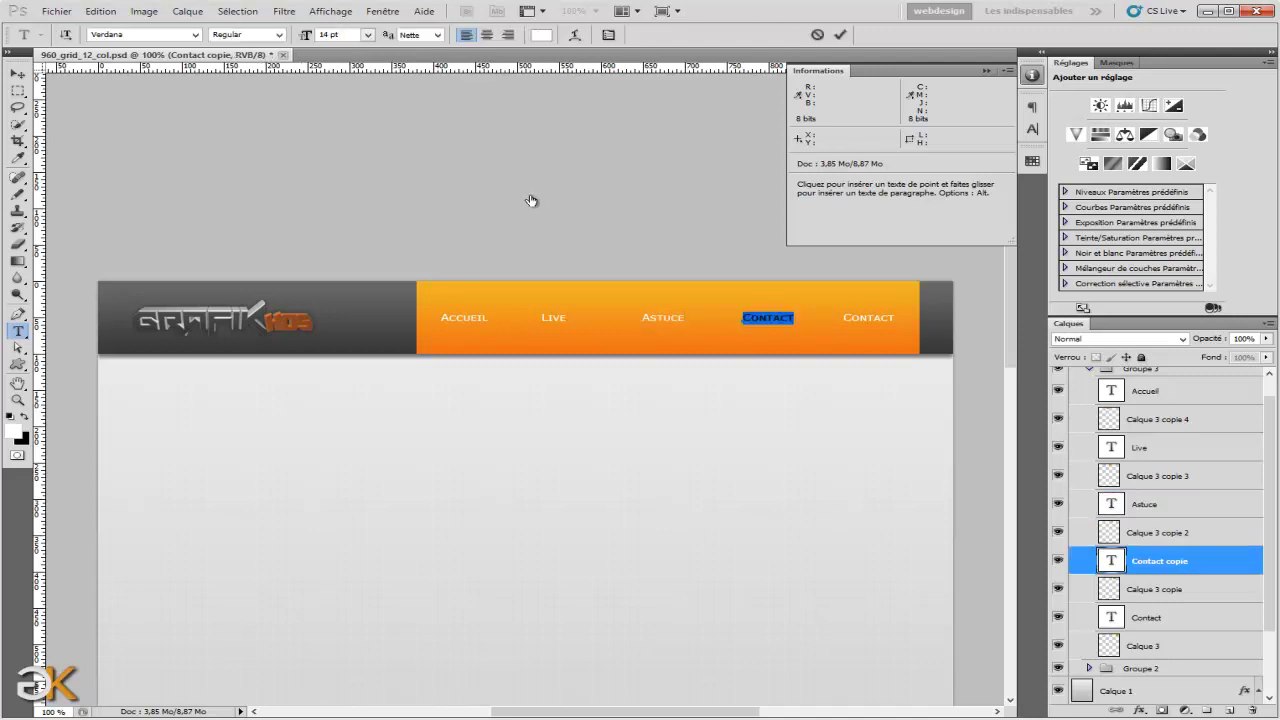
text(Forum)
key(ctrl+Return)
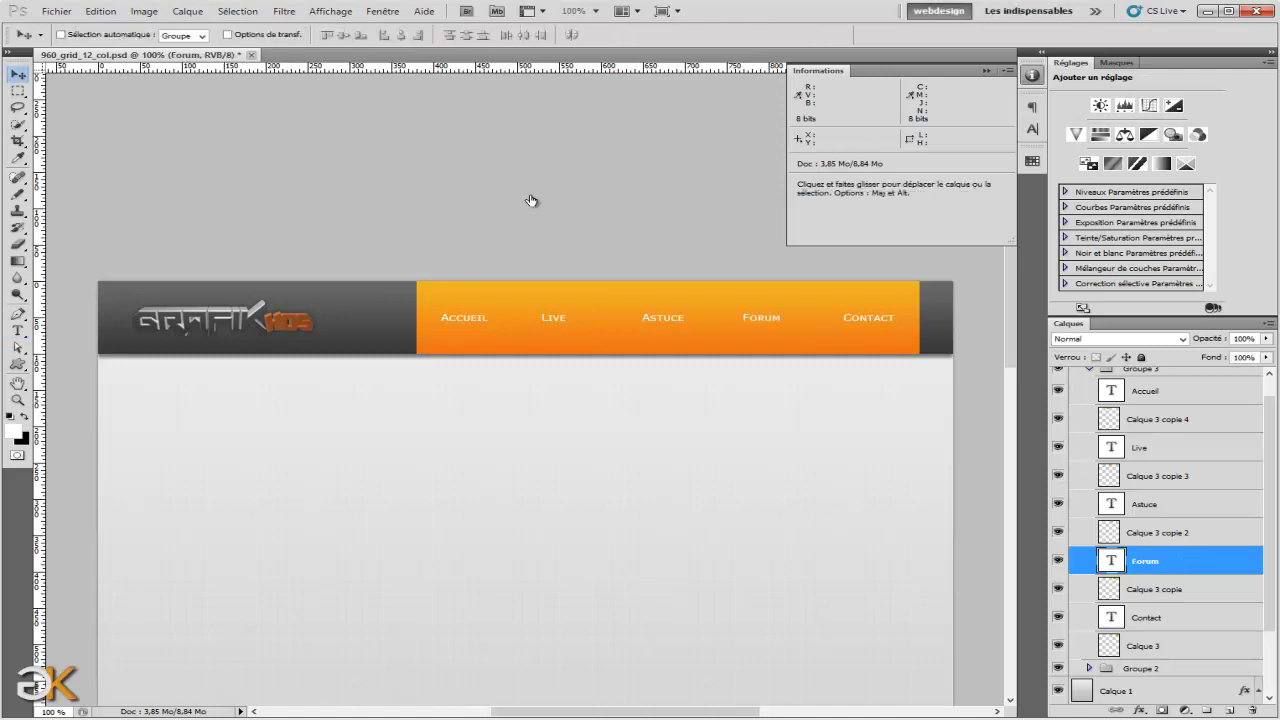
Centre the "Accueil" and "Live" labels horizontally within their own orange blocks, using each block's outline as the selection.
ctrl+click(1109, 419)
click(1146, 391)
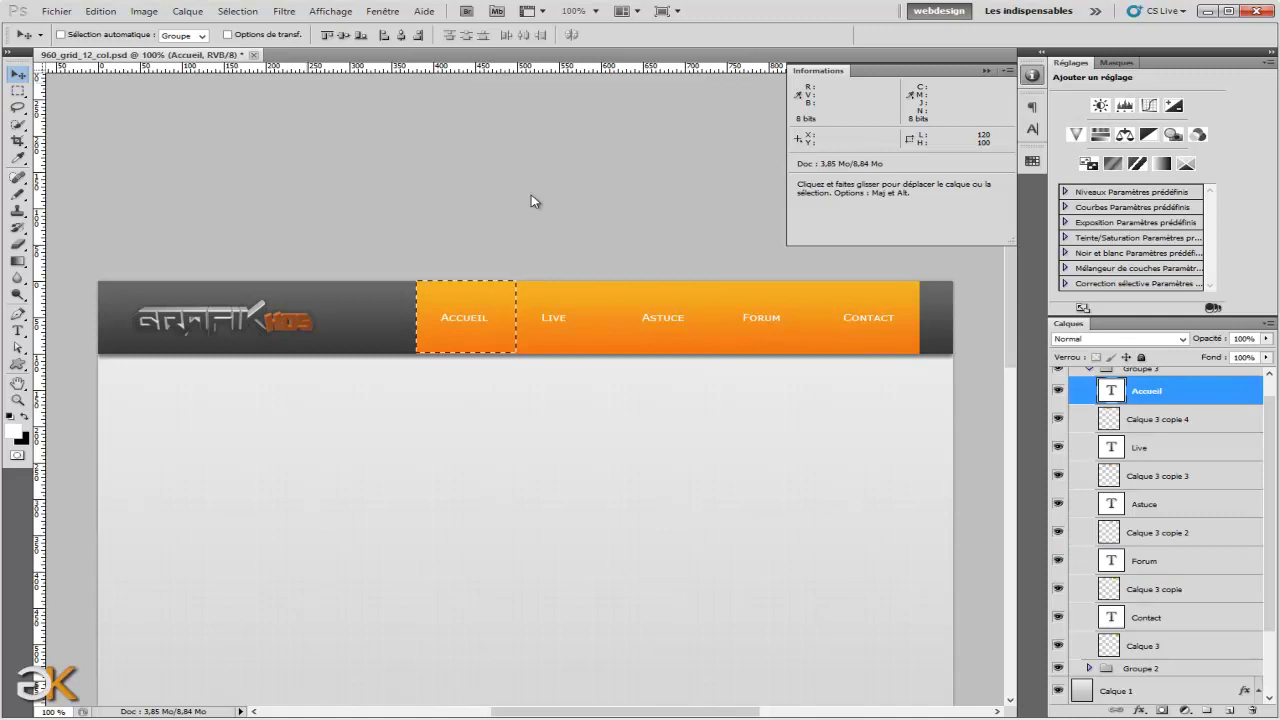
click(401, 34)
ctrl+click(1109, 476)
click(1146, 447)
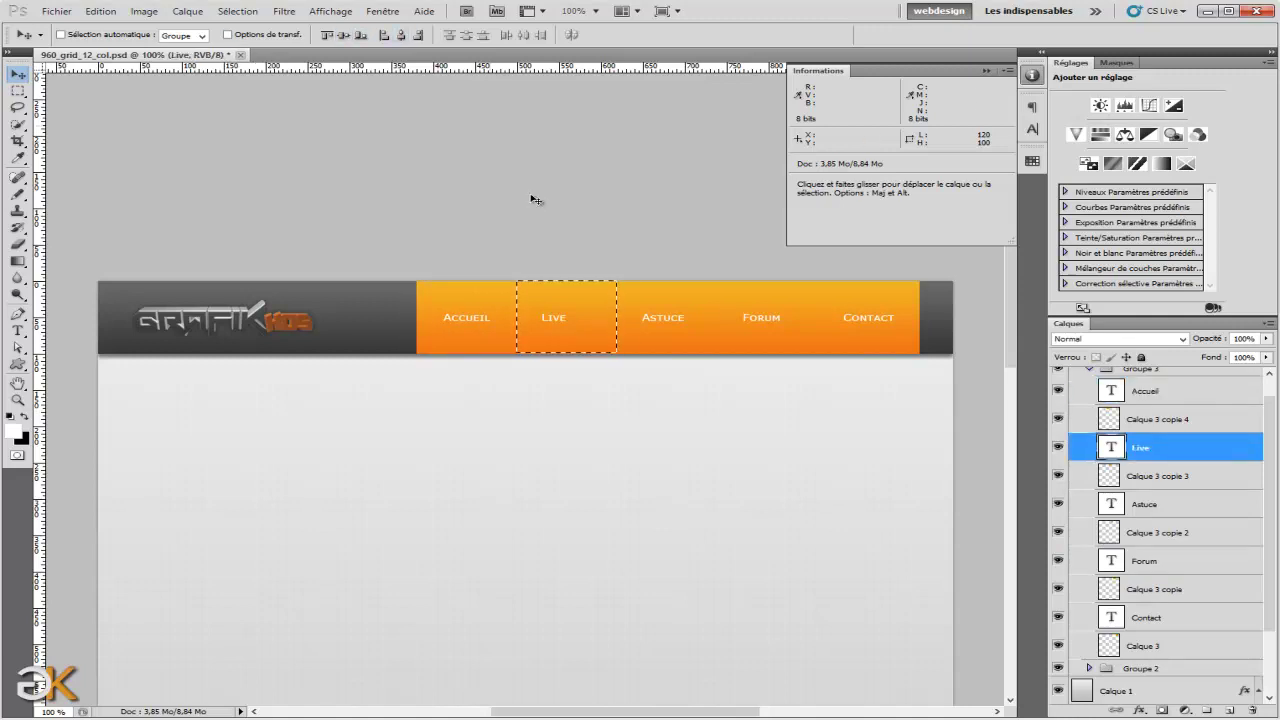
click(401, 34)
Centre the "Astuce" and "Forum" labels within their own orange blocks, then clear the selection.
ctrl+click(1109, 532)
click(1146, 504)
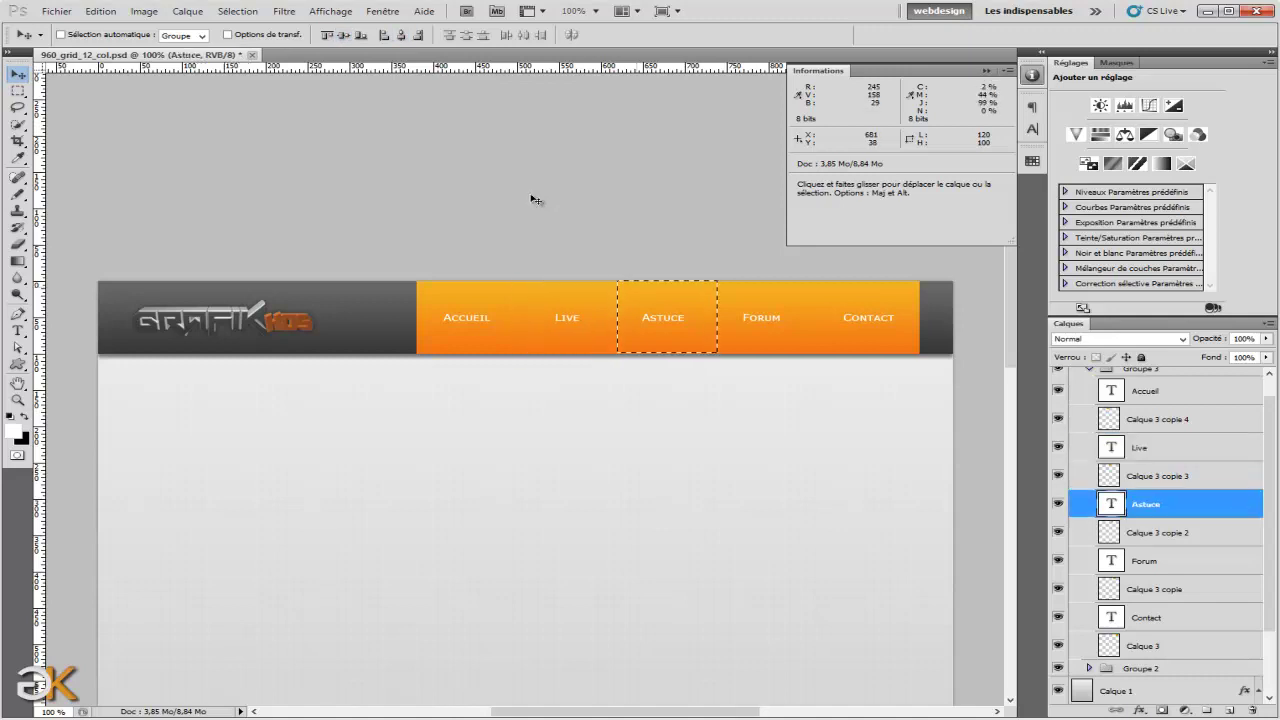
click(343, 34)
ctrl+click(1109, 589)
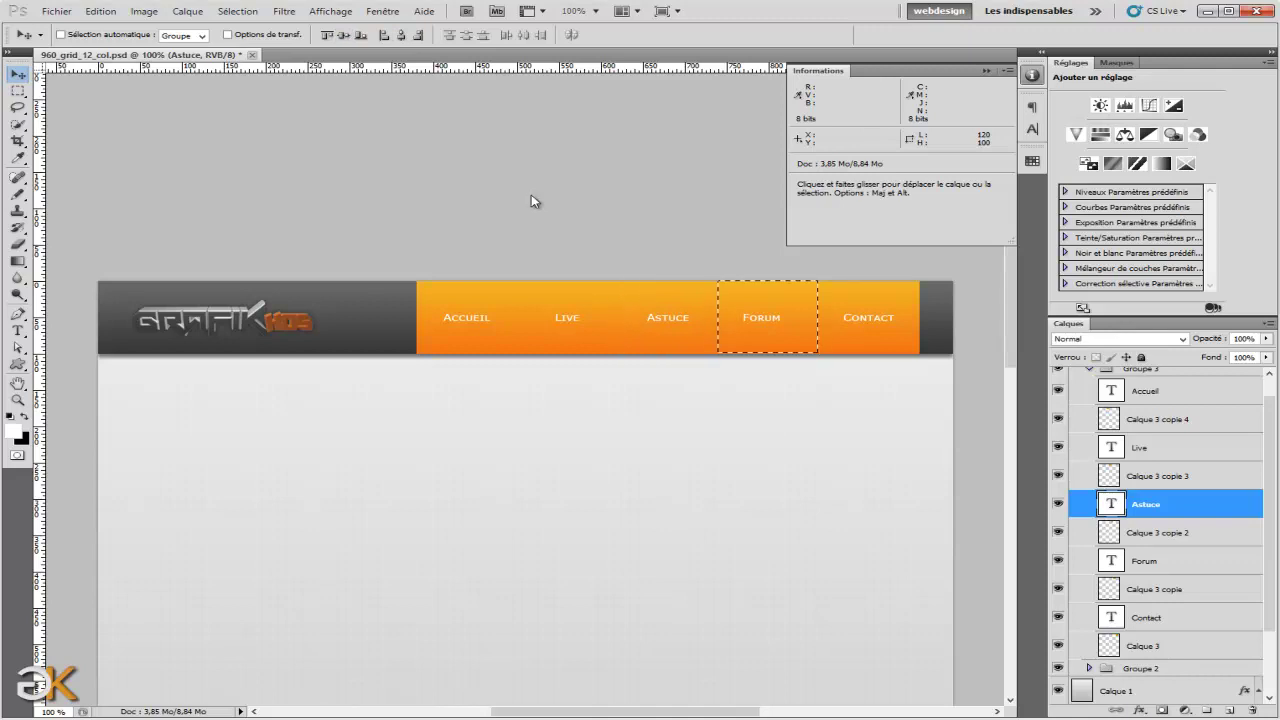
click(1146, 561)
click(343, 35)
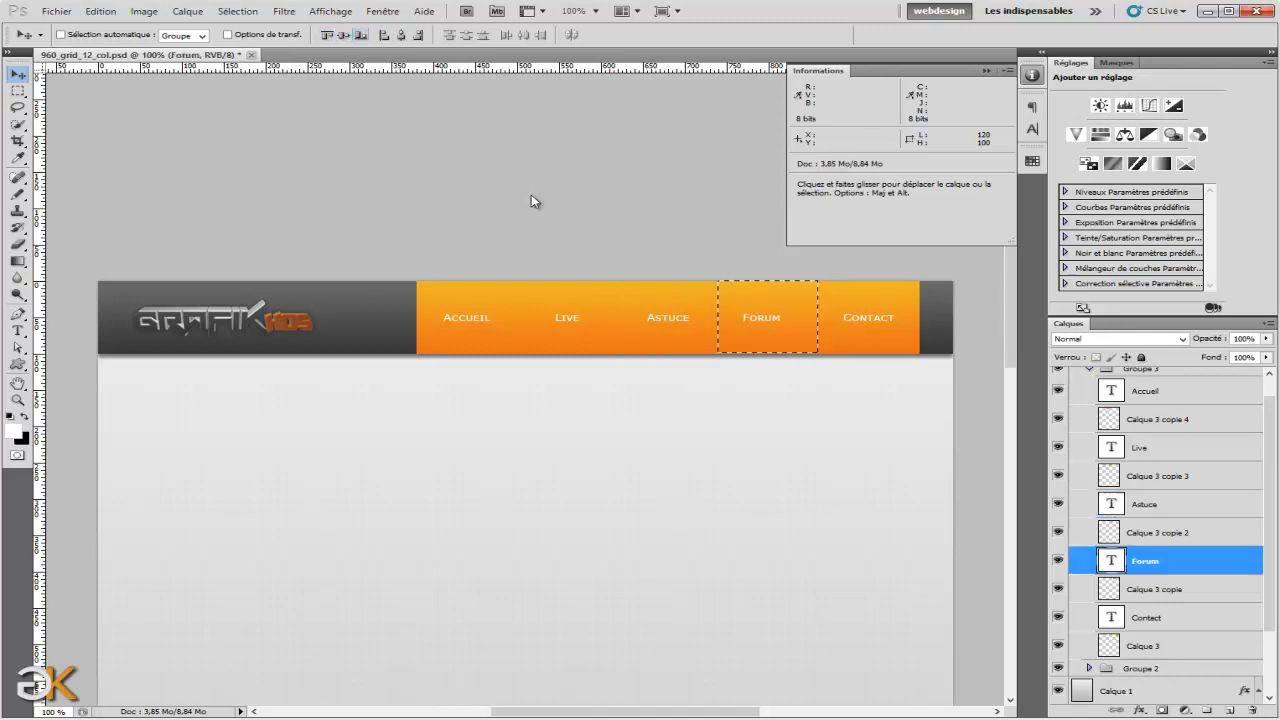
click(401, 34)
key(ctrl+d)
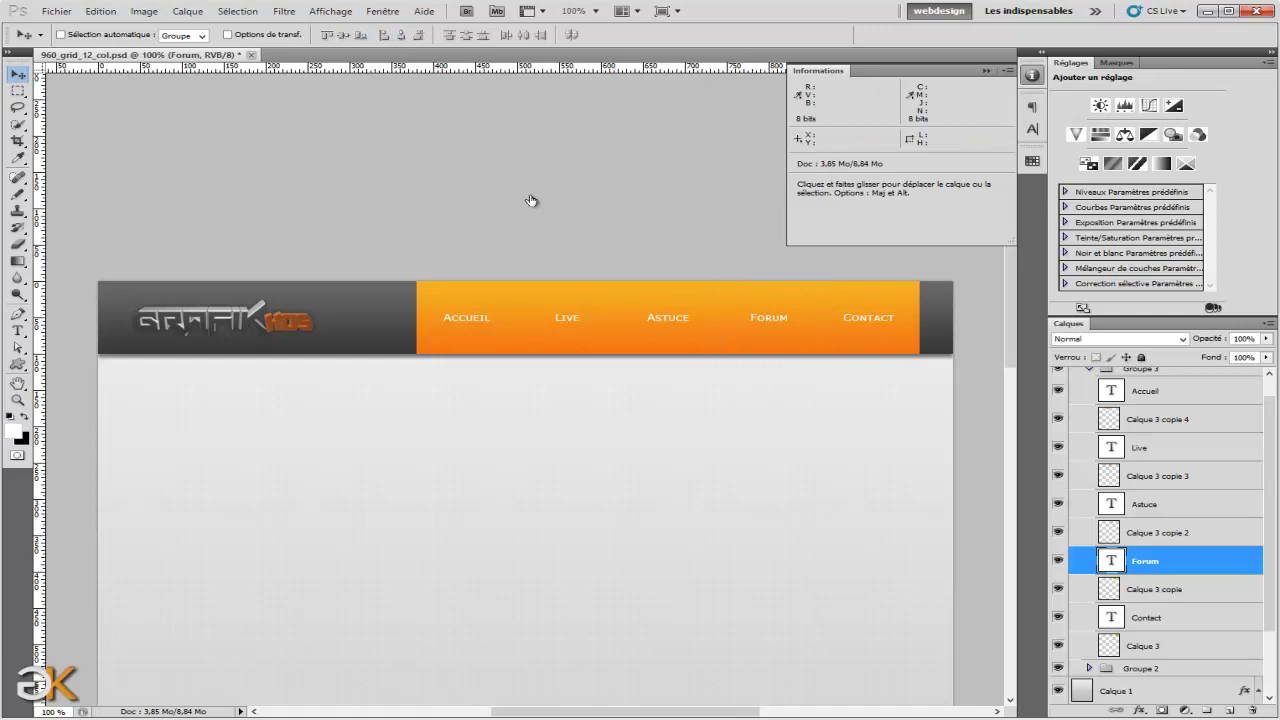
click(1160, 419)
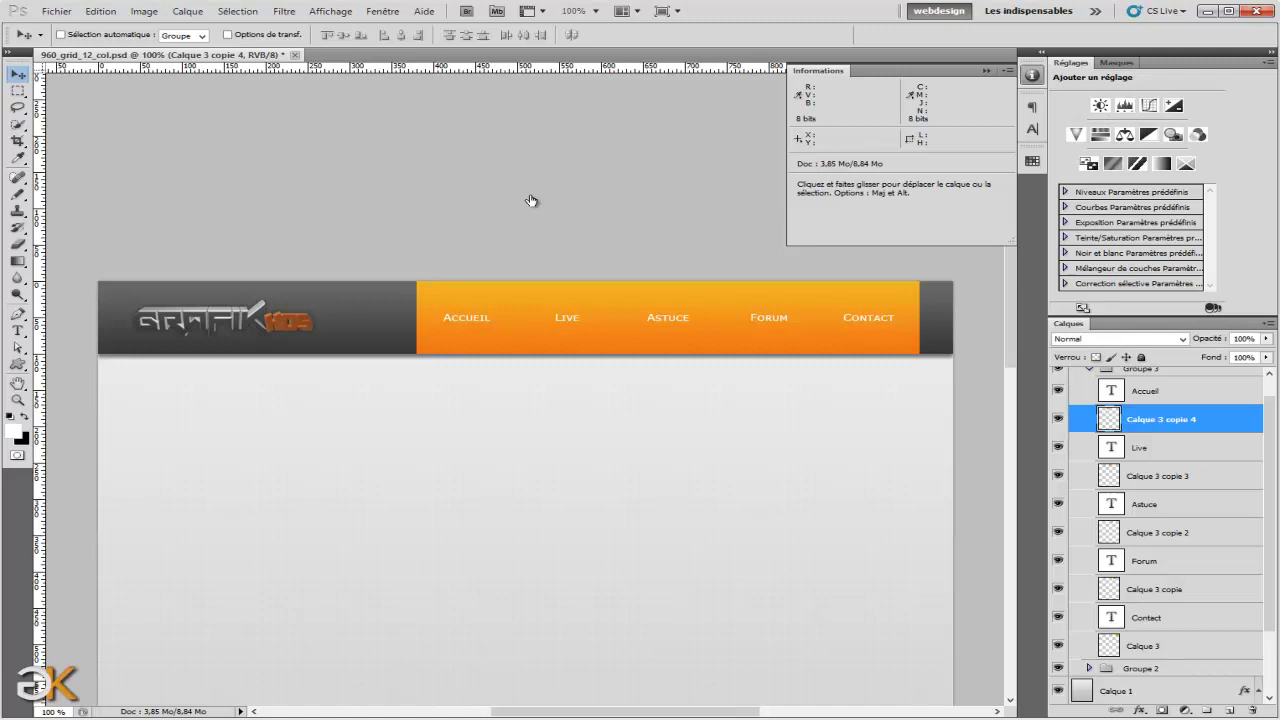
ctrl+click(1108, 419)
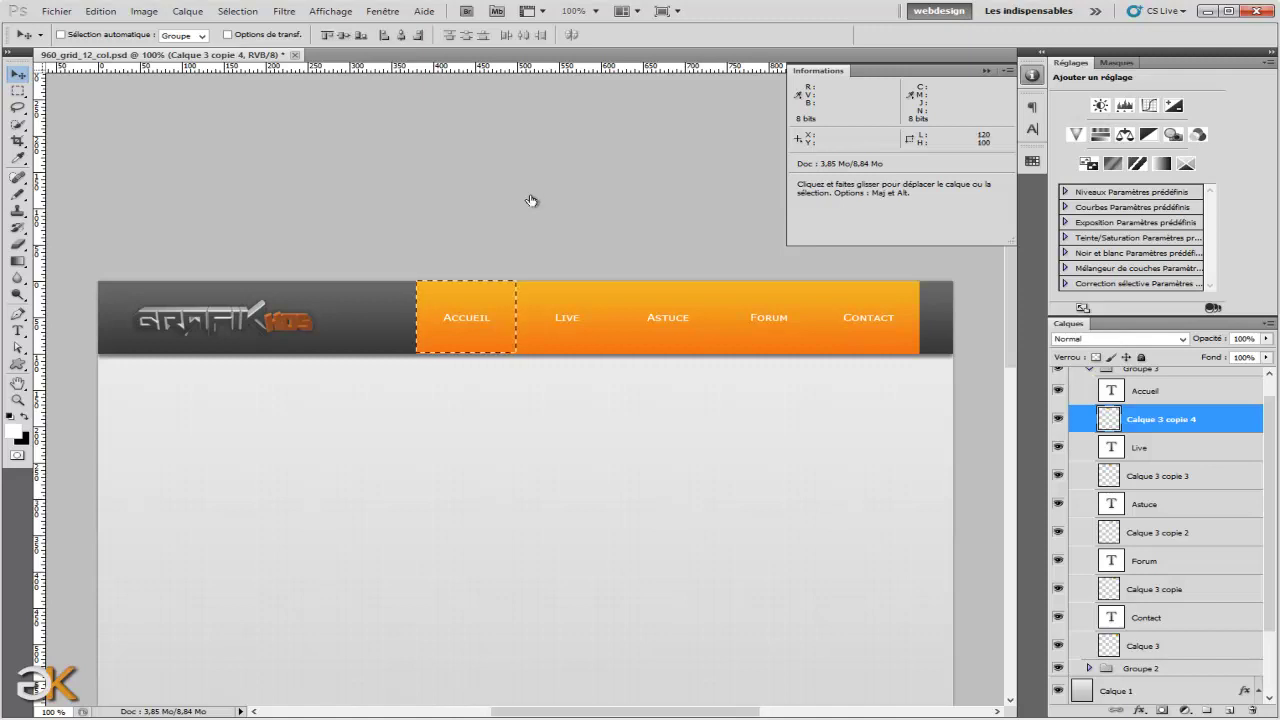
key(alt+bracketright)
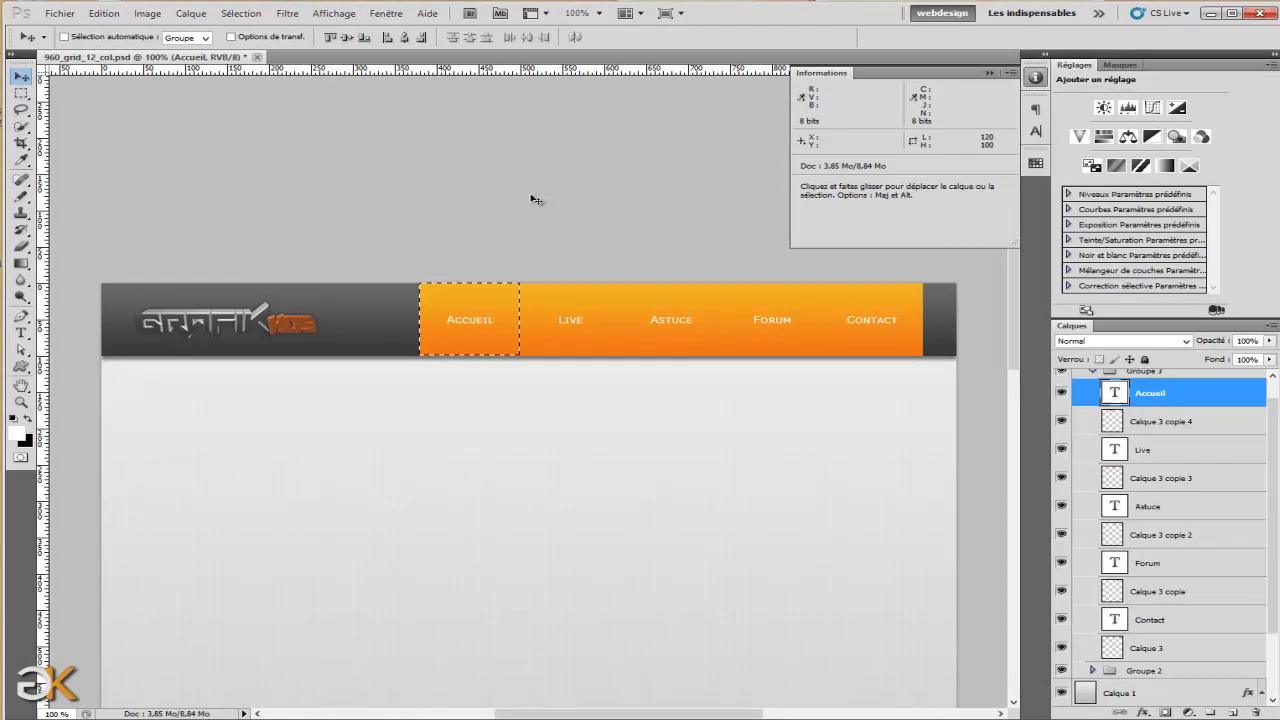
key(ctrl+d)
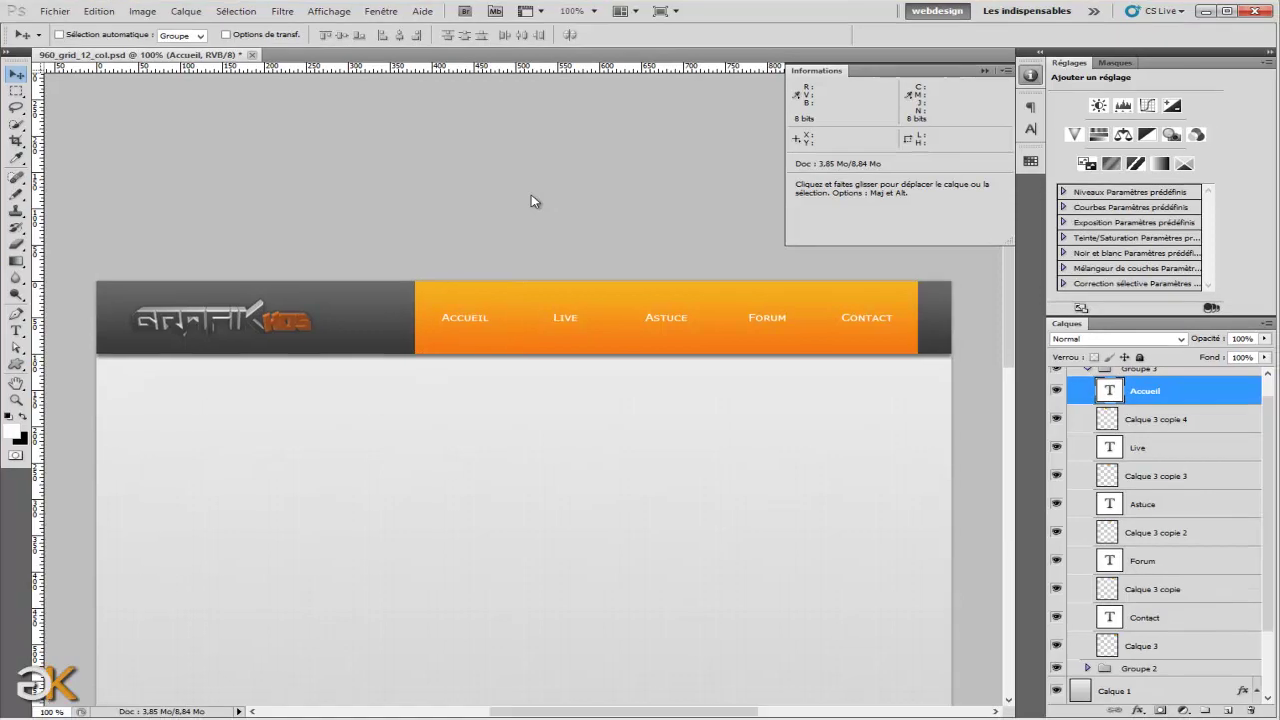
Hide the orange background blocks behind "Contact", "Forum", "Astuce" and "Live", keeping only the one behind "Accueil".
click(1056, 646)
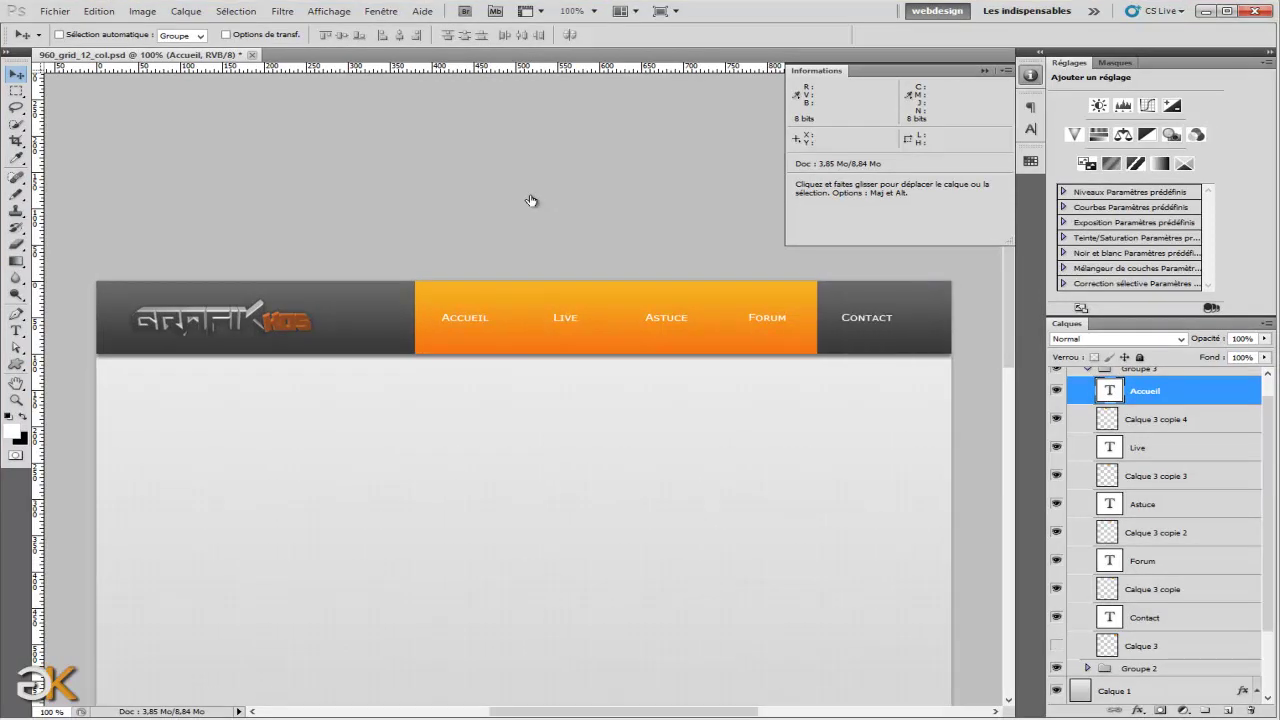
click(1056, 589)
click(1056, 532)
click(1056, 476)
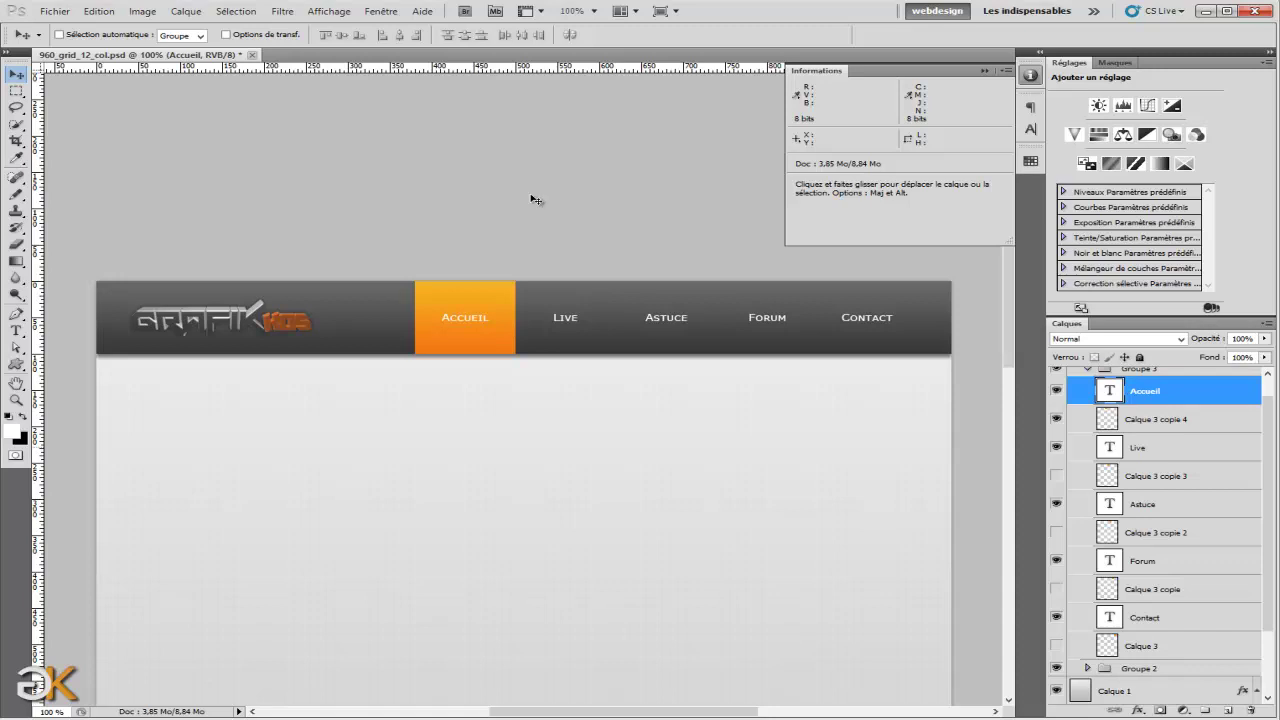
scroll(536, 200, down, 5)
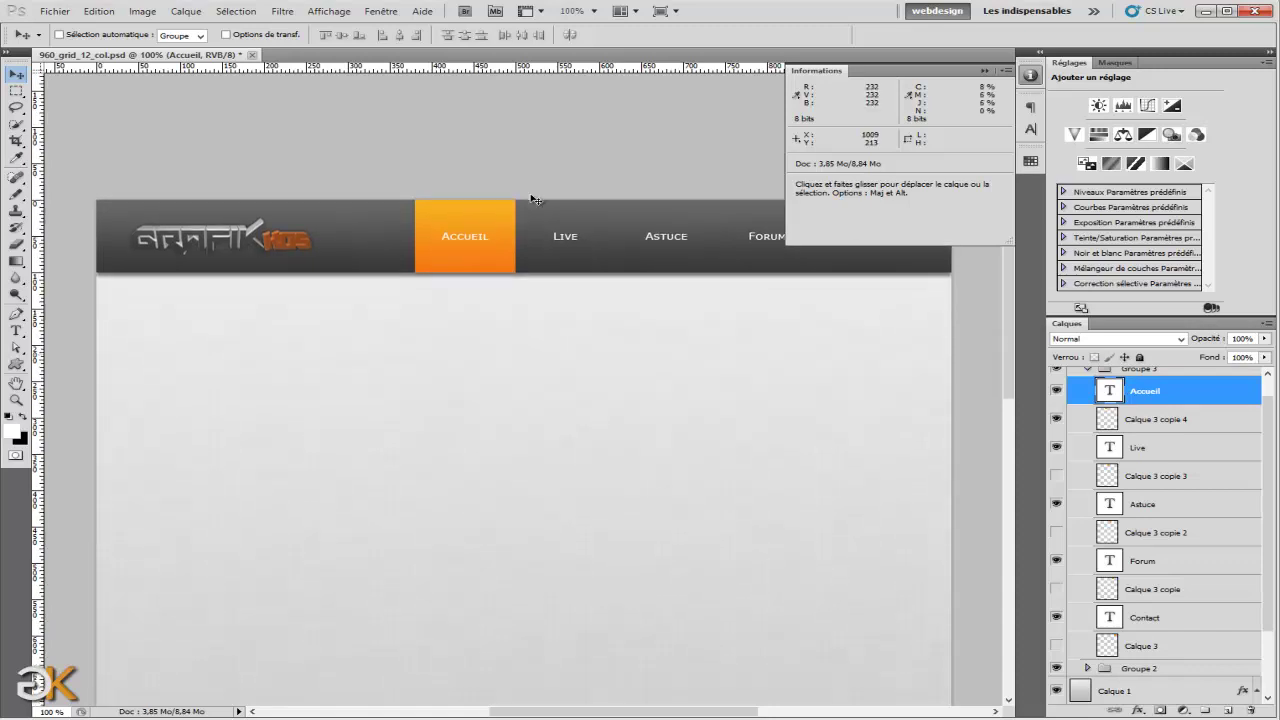
scroll(531, 201, up, 3)
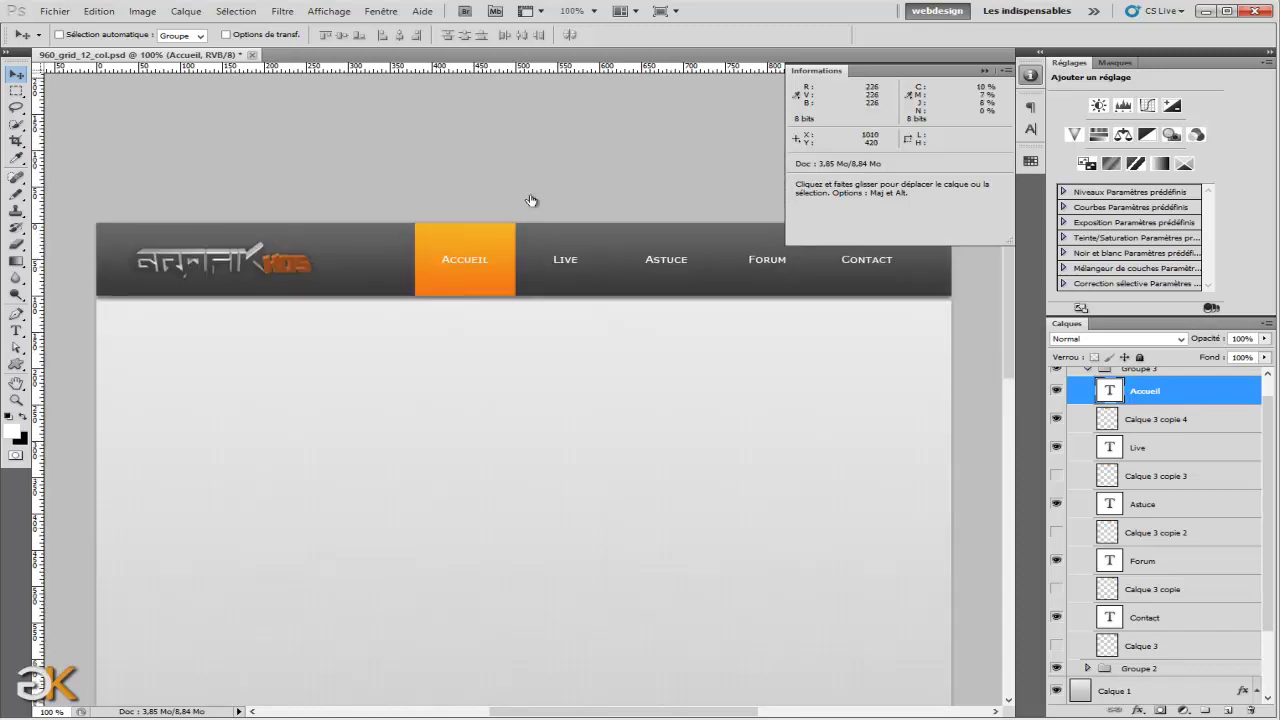
scroll(531, 201, up, 1)
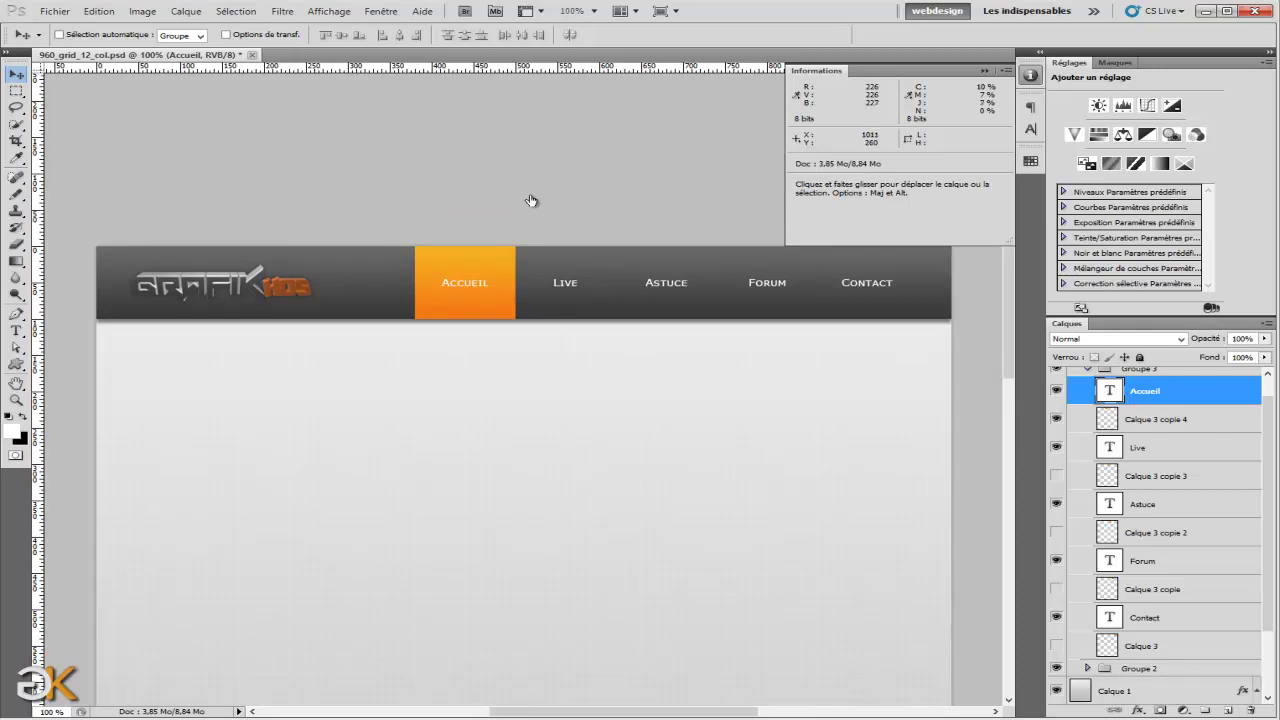
scroll(531, 201, up, 2)
scroll(531, 201, down, 3)
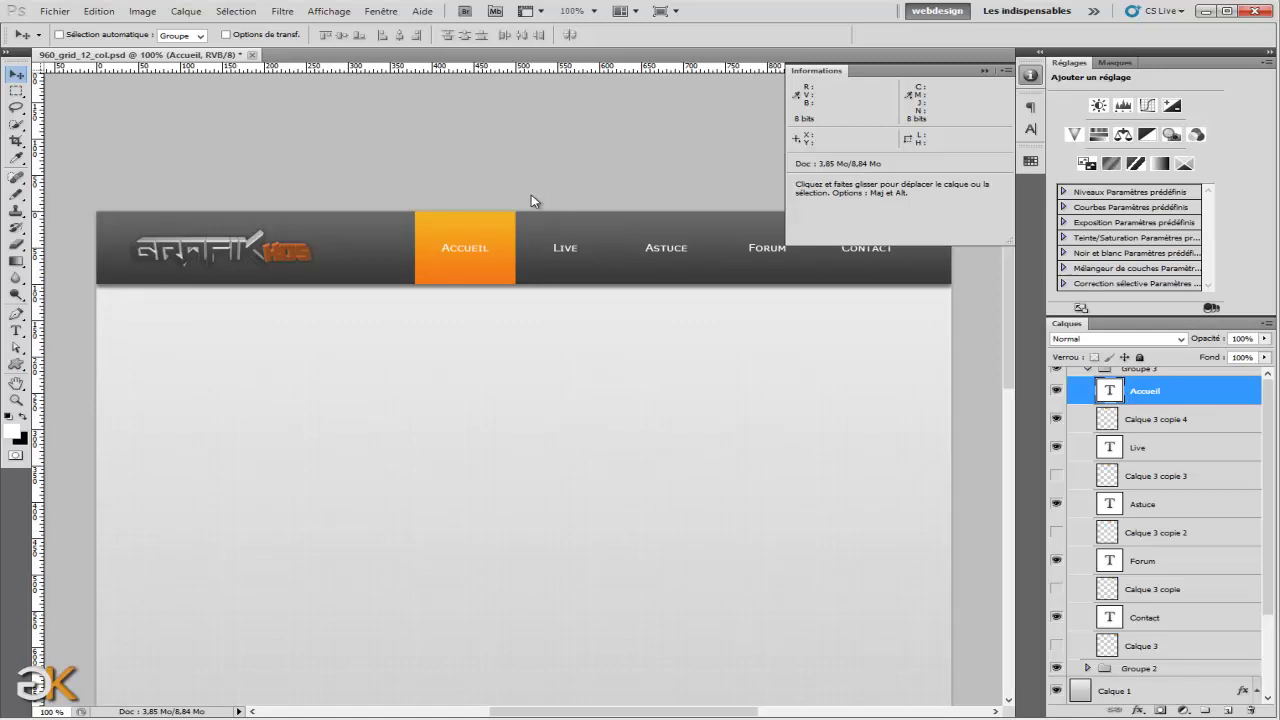
Collapse the open menu and header groups and create a new layer group directly beneath Groupe 1.
click(1088, 370)
click(1074, 375)
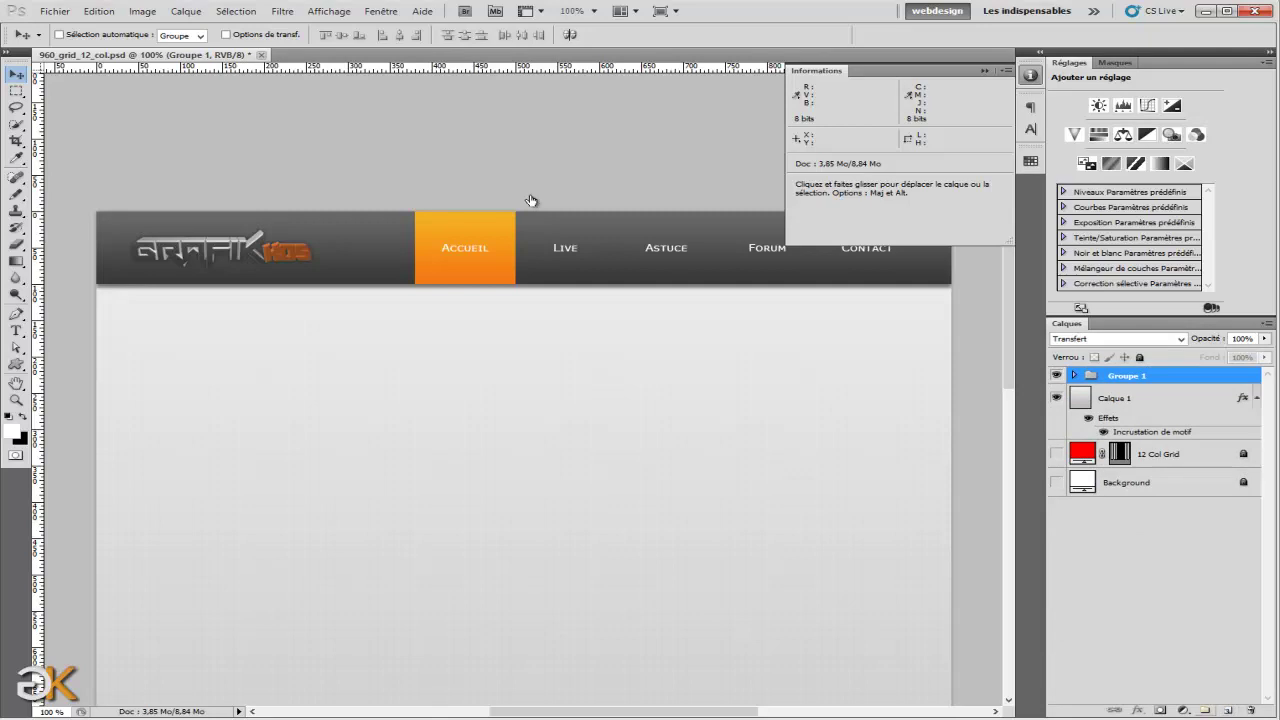
ctrl+click(1205, 710)
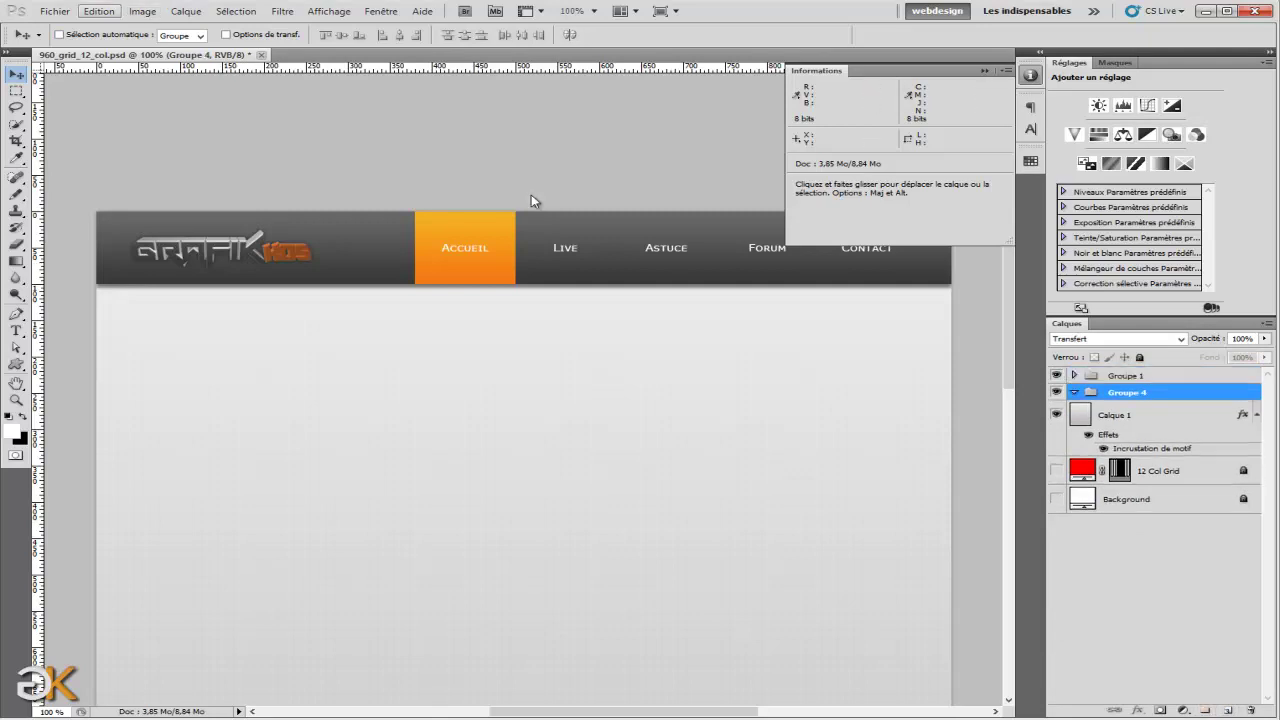
Place the image ecran_mac.png into the document below the header, with its centre at about X 539, Y 315 px.
click(55, 11)
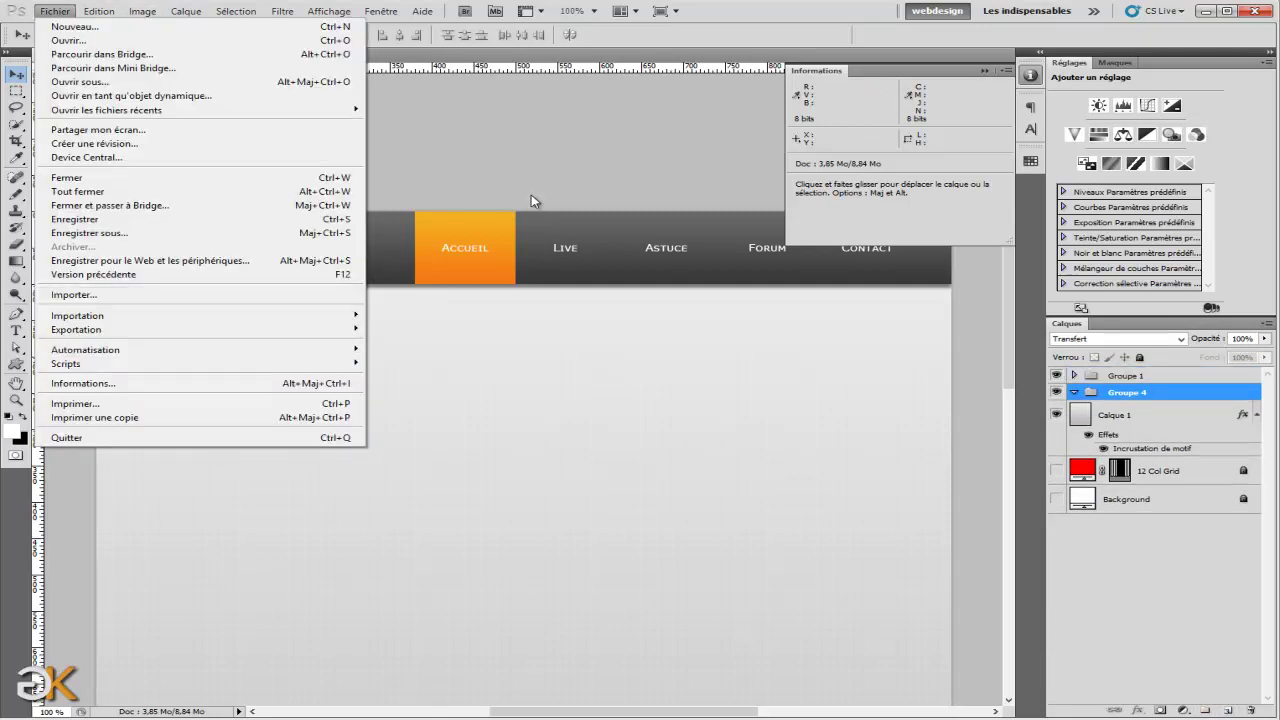
click(74, 295)
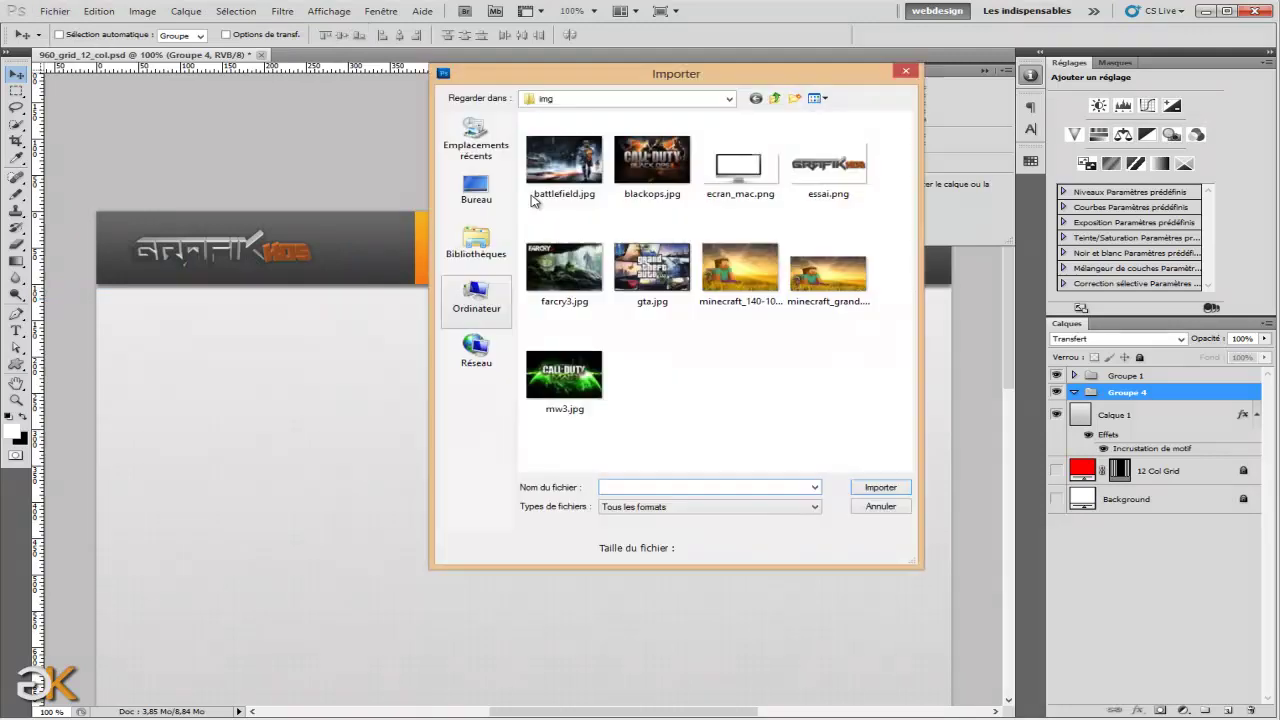
double_click(740, 160)
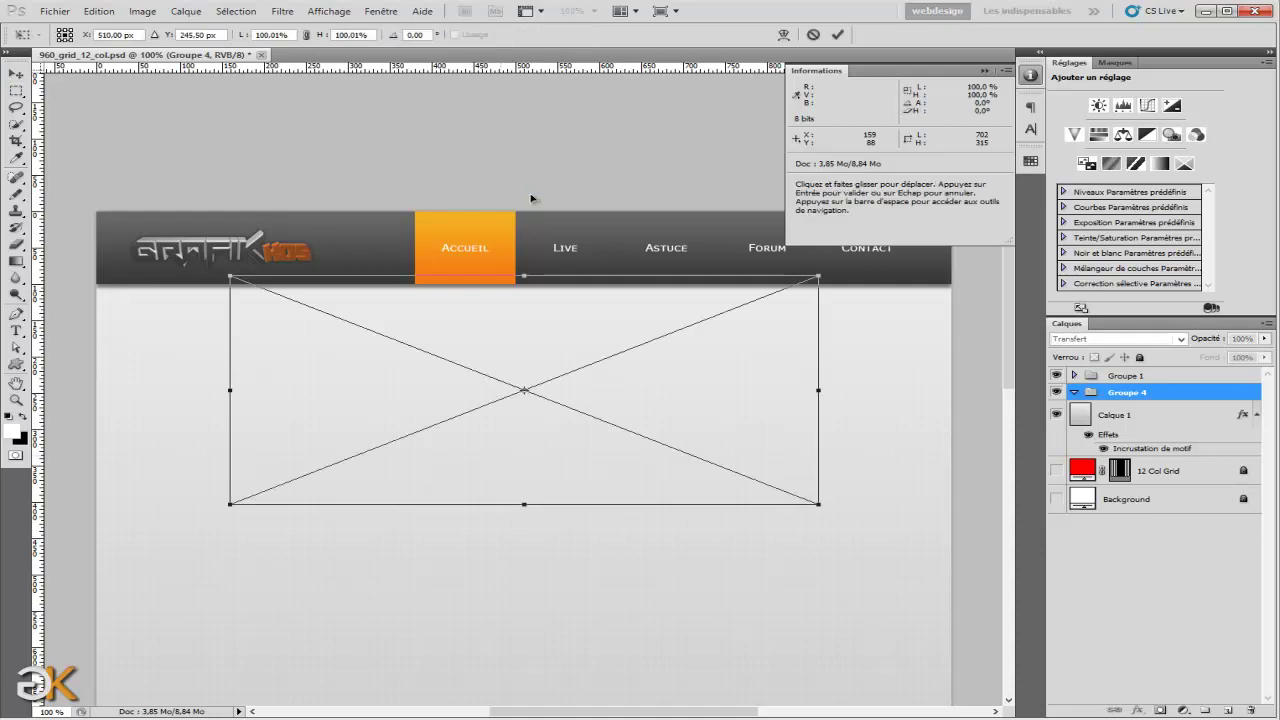
mouse_move(524, 390)
mouse_down()
mouse_move(566, 444)
mouse_move(553, 446)
mouse_up()
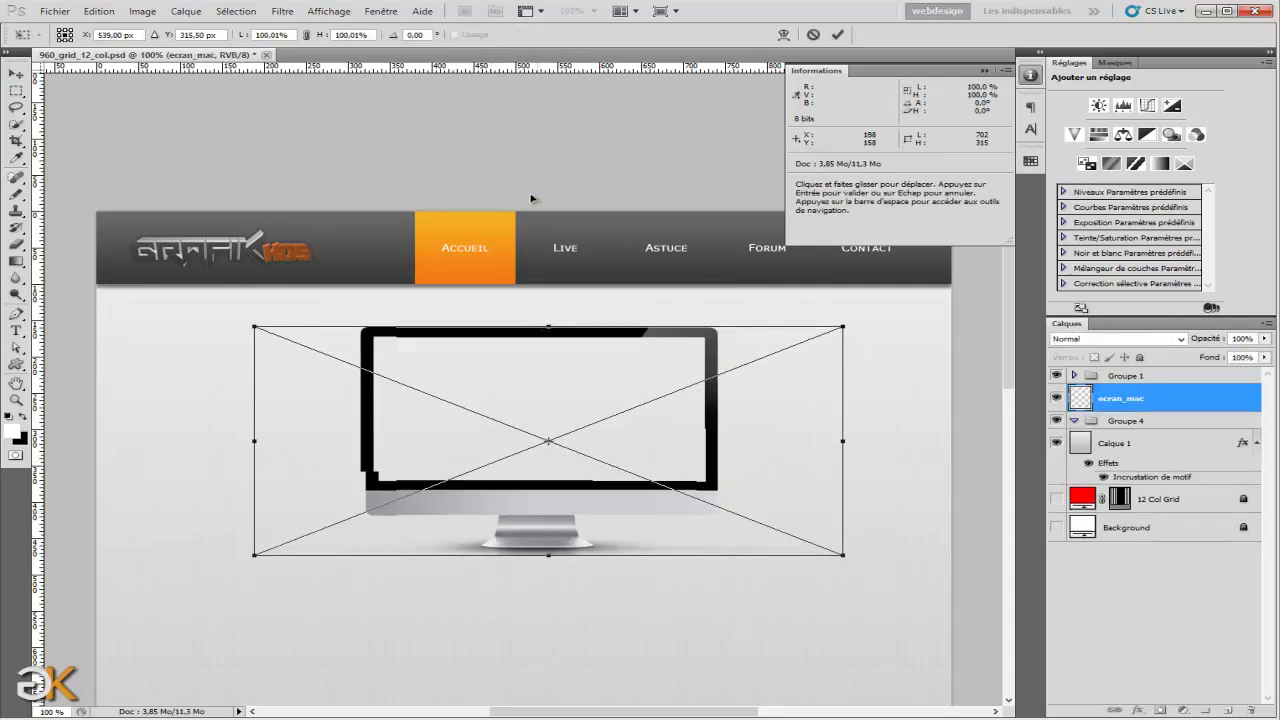
key(Return)
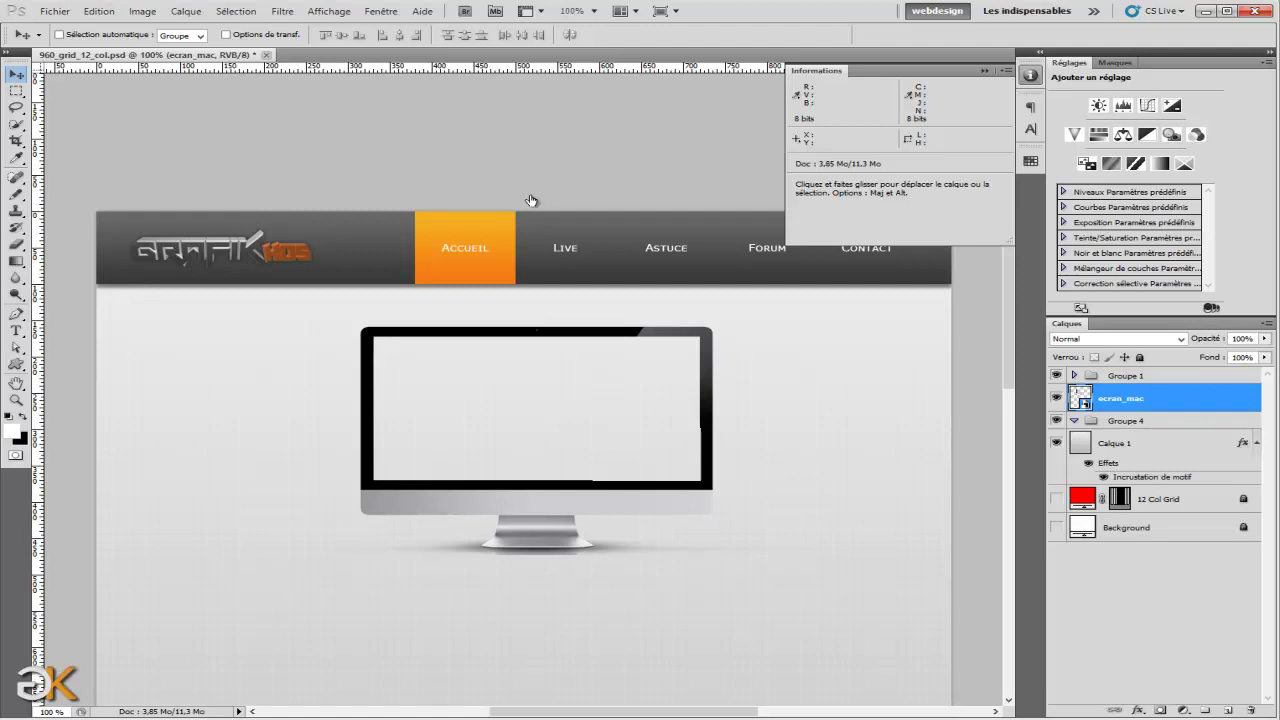
Set the rectangular marquee style to Normal and select an area about 1020 px wide and 238 px high below the header.
key(m)
mouse_move(531, 195)
mouse_down()
mouse_move(97, 286)
mouse_move(921, 444)
mouse_up()
key(ctrl+d)
click(374, 36)
click(345, 48)
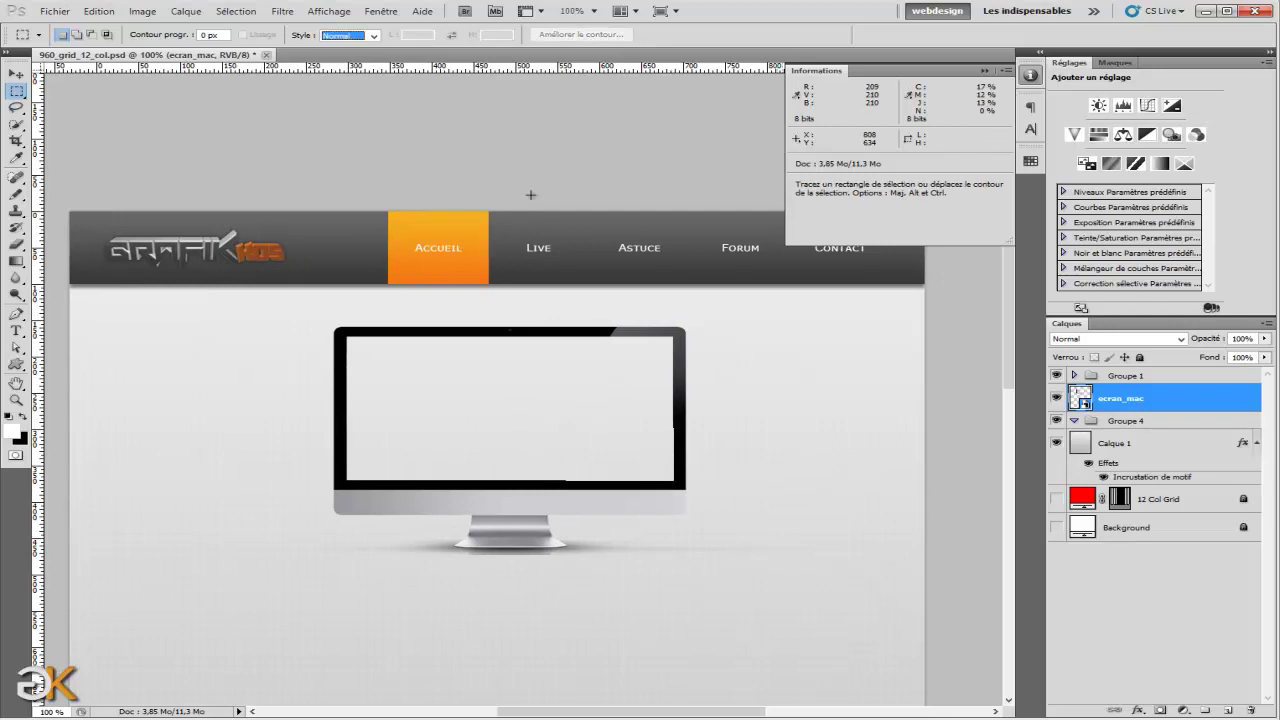
scroll(531, 195, left, 1)
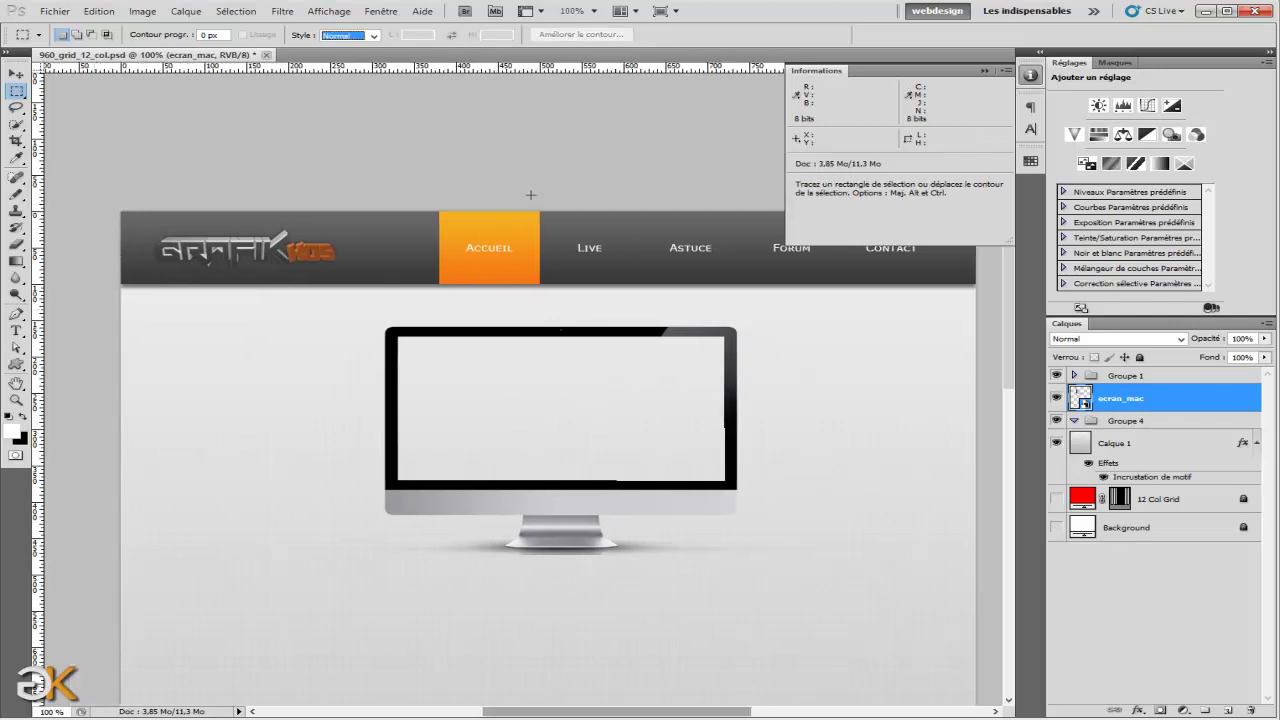
drag(120, 277, 1140, 515)
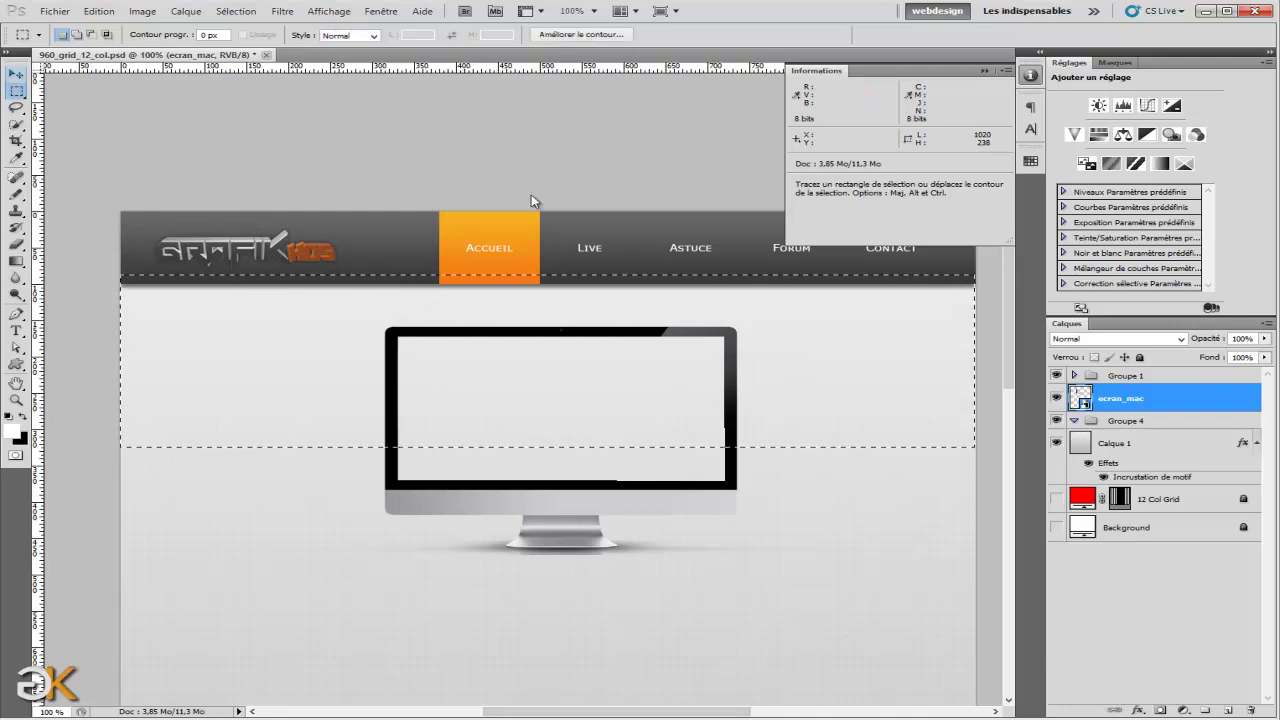
Centre the monitor image vertically and horizontally on the page-wide selection, then clear the selection.
key(v)
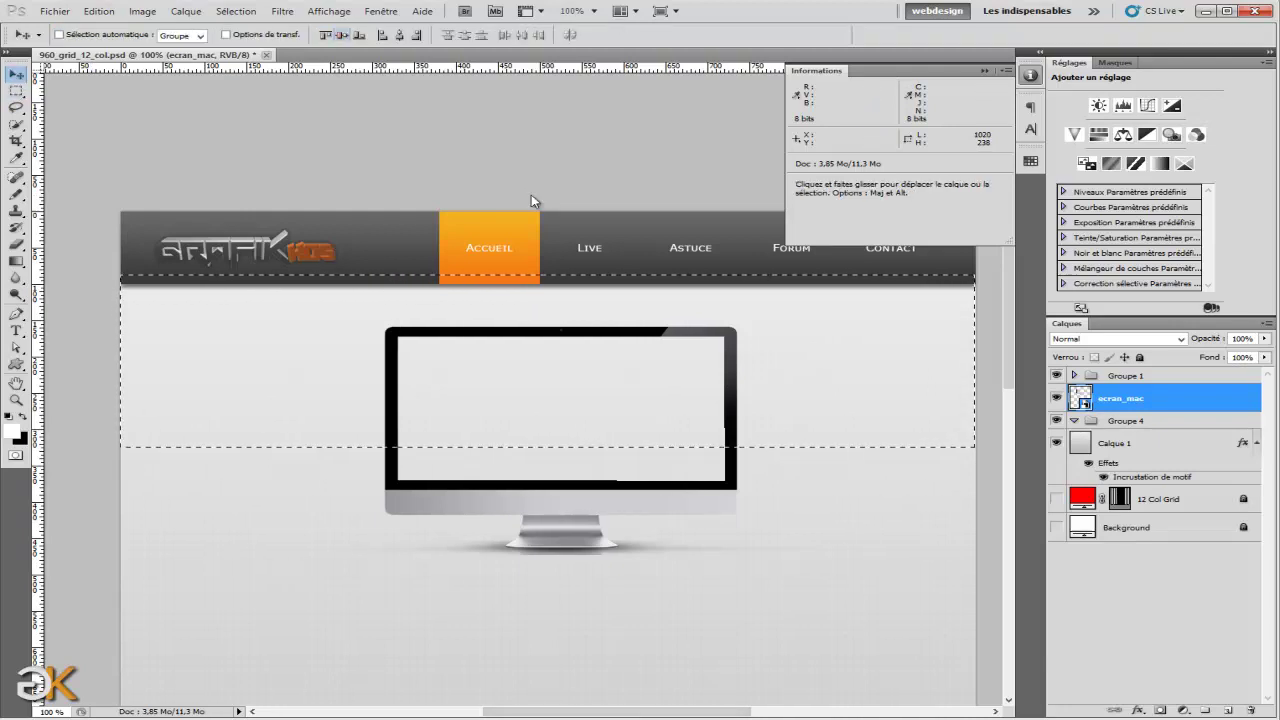
key(shift+Up)
key(shift+Up)
key(shift+Up)
key(shift+Up)
key(shift+Up)
key(shift+Up)
key(shift+Up)
key(shift+Up)
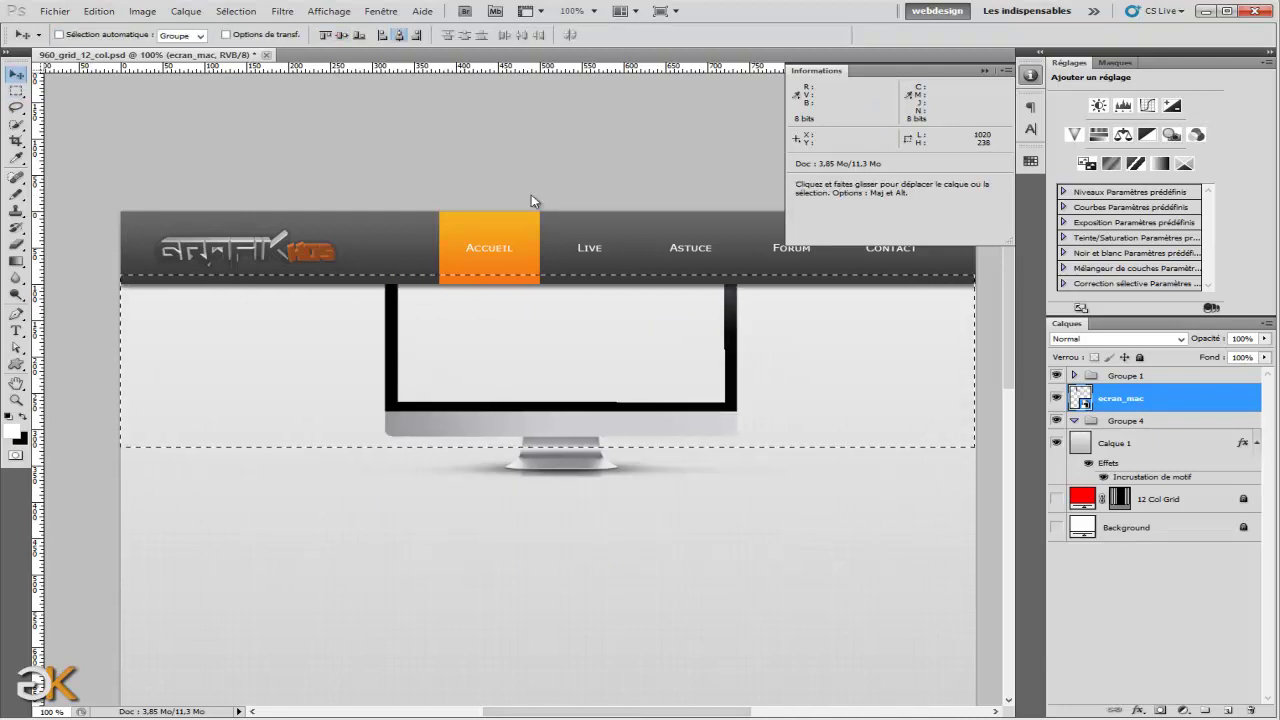
key(shift+Left)
key(shift+Left)
key(ctrl+d)
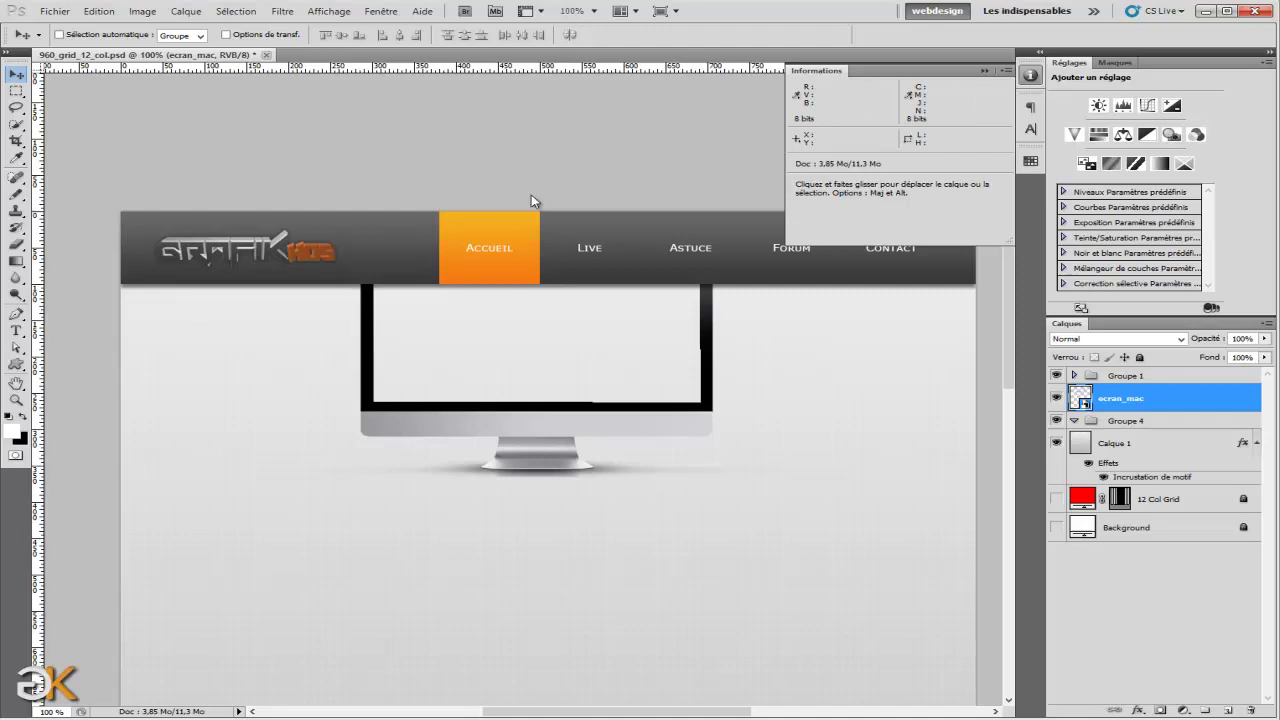
Move the monitor image straight down until its top edge sits just below the header.
key(Down)
key(Down)
key(Down)
key(Down)
key(Down)
key(Down)
key(Down)
key(Down)
key(Down)
key(Down)
key(Down)
key(Down)
key(Down)
key(Down)
key(Down)
key(Down)
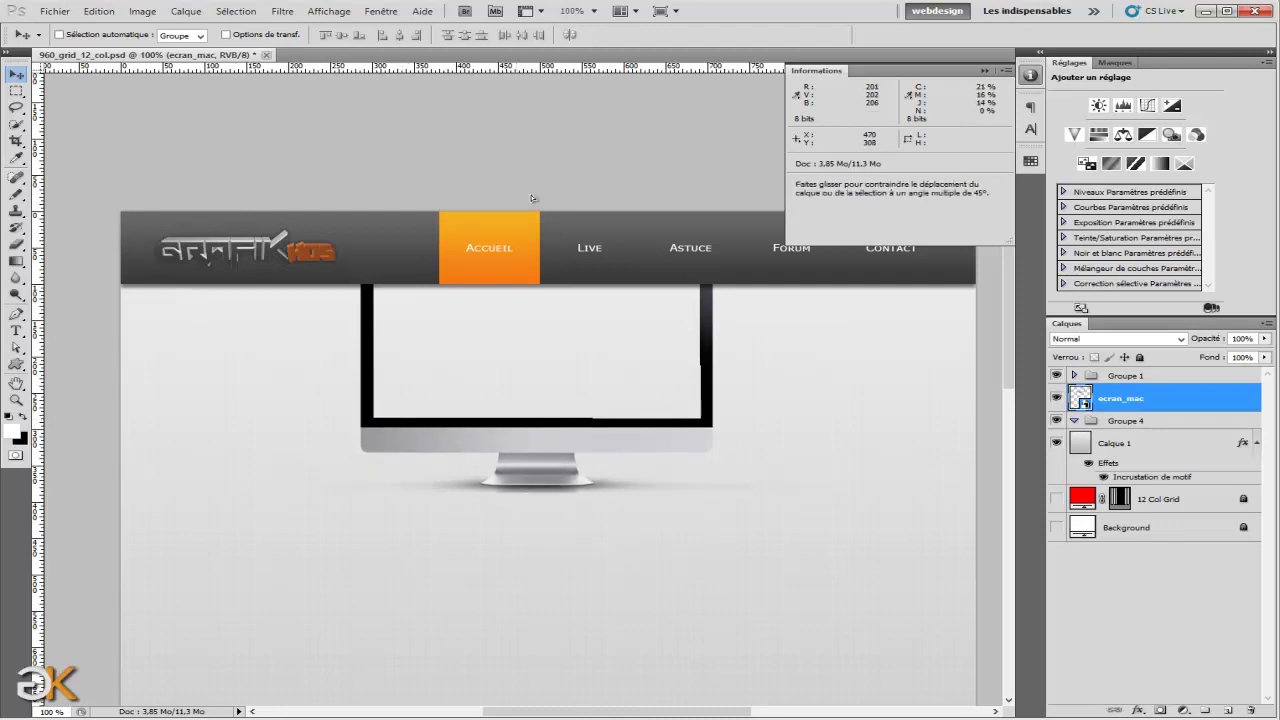
key(shift+Down)
key(shift+Down)
key(shift+Down)
key(shift+Down)
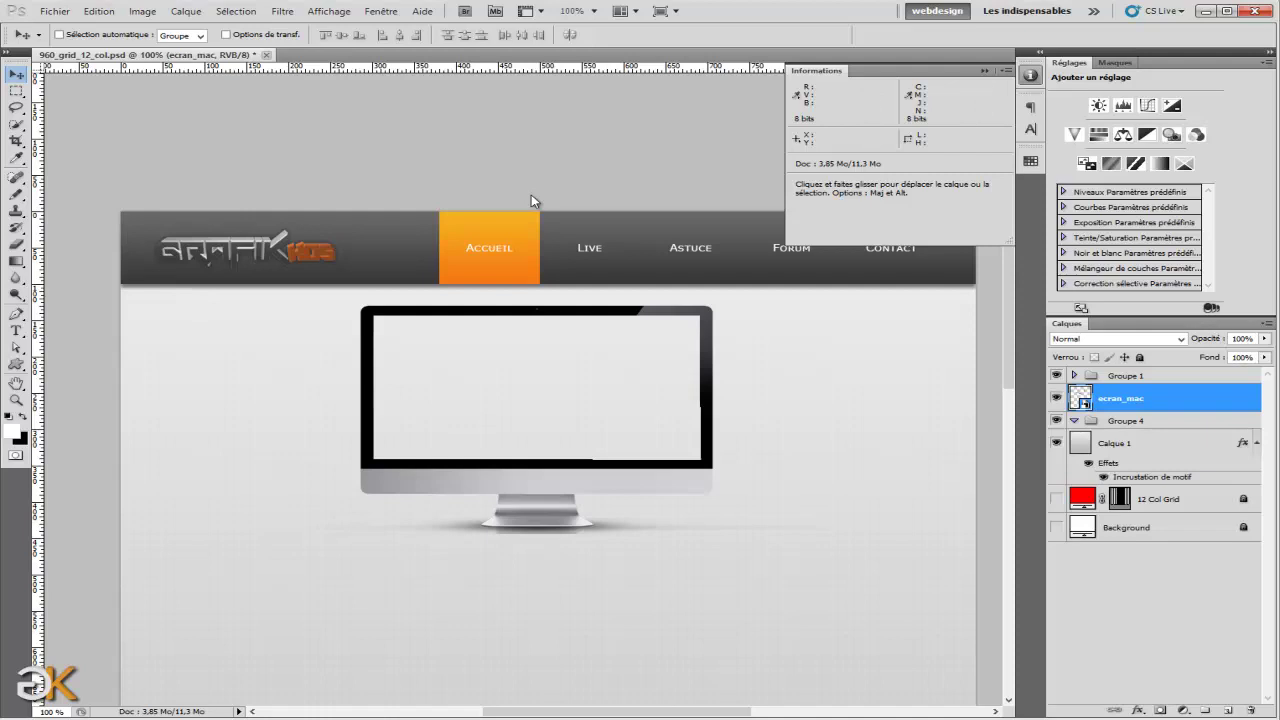
Place the minecraft_grand image over the monitor's screen area and move its layer beneath ecran_mac.
key(alt+f)
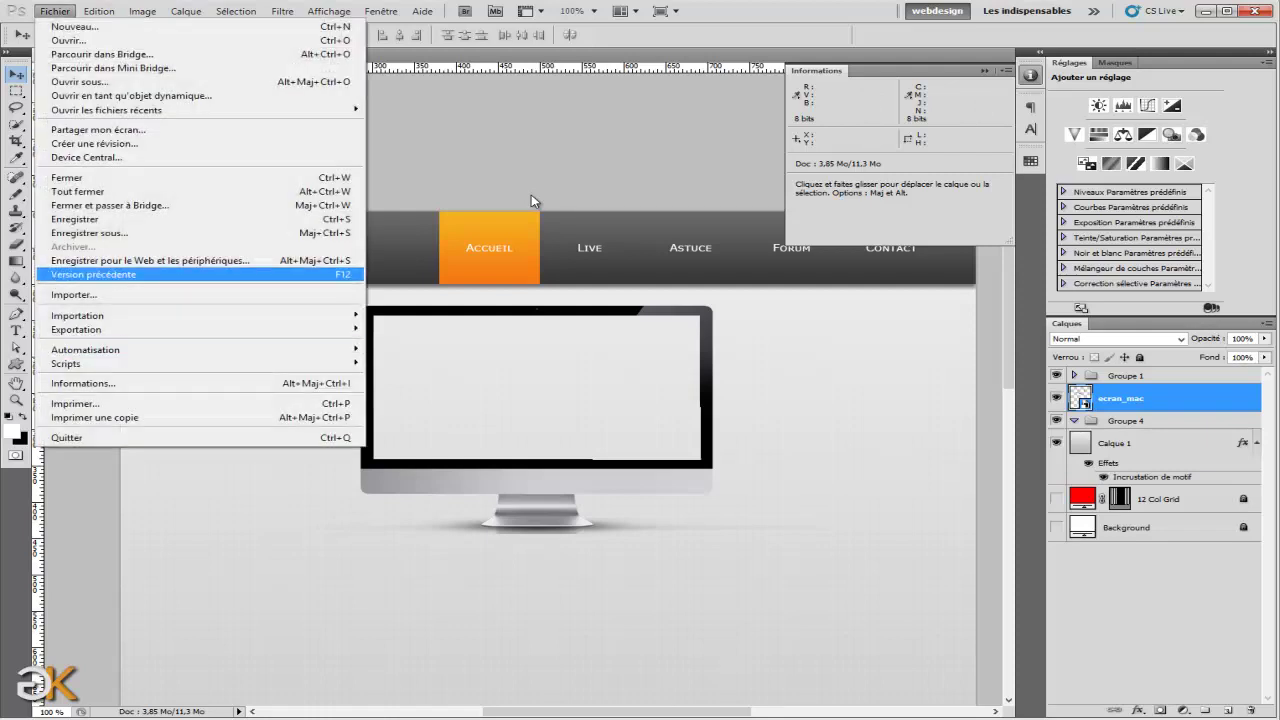
key(Return)
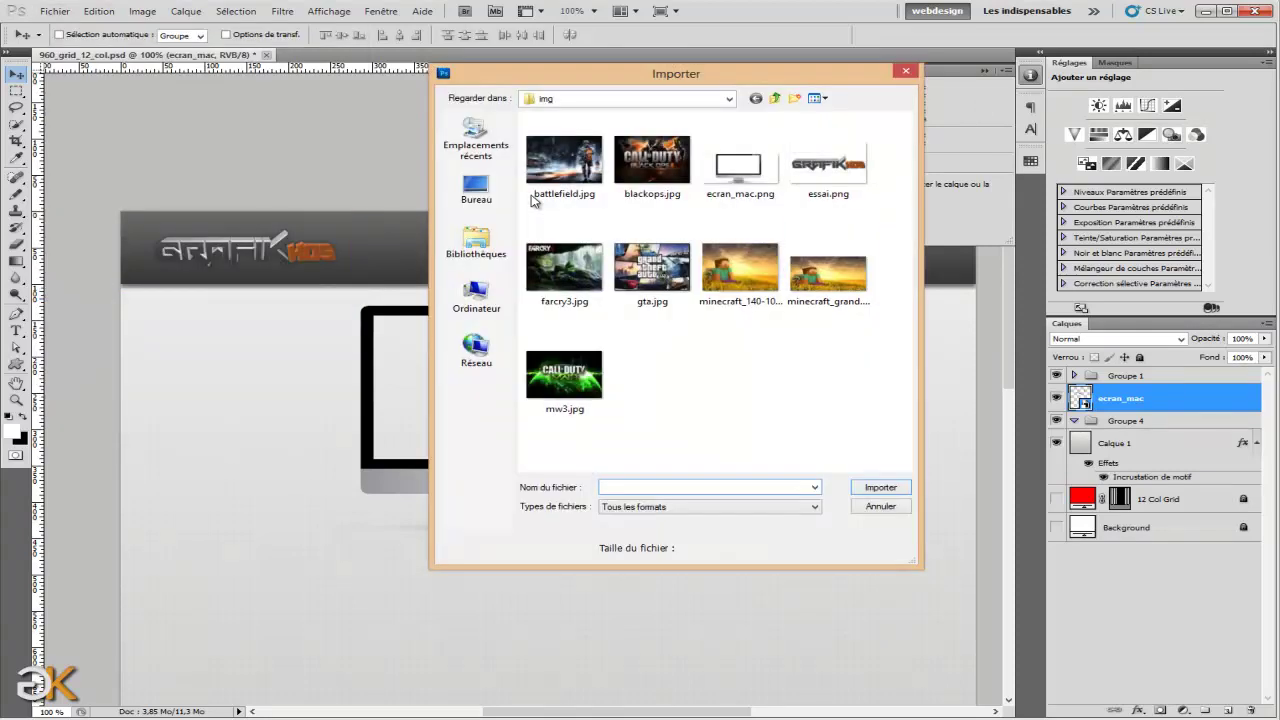
click(828, 273)
key(Return)
drag(524, 390, 540, 391)
key(Return)
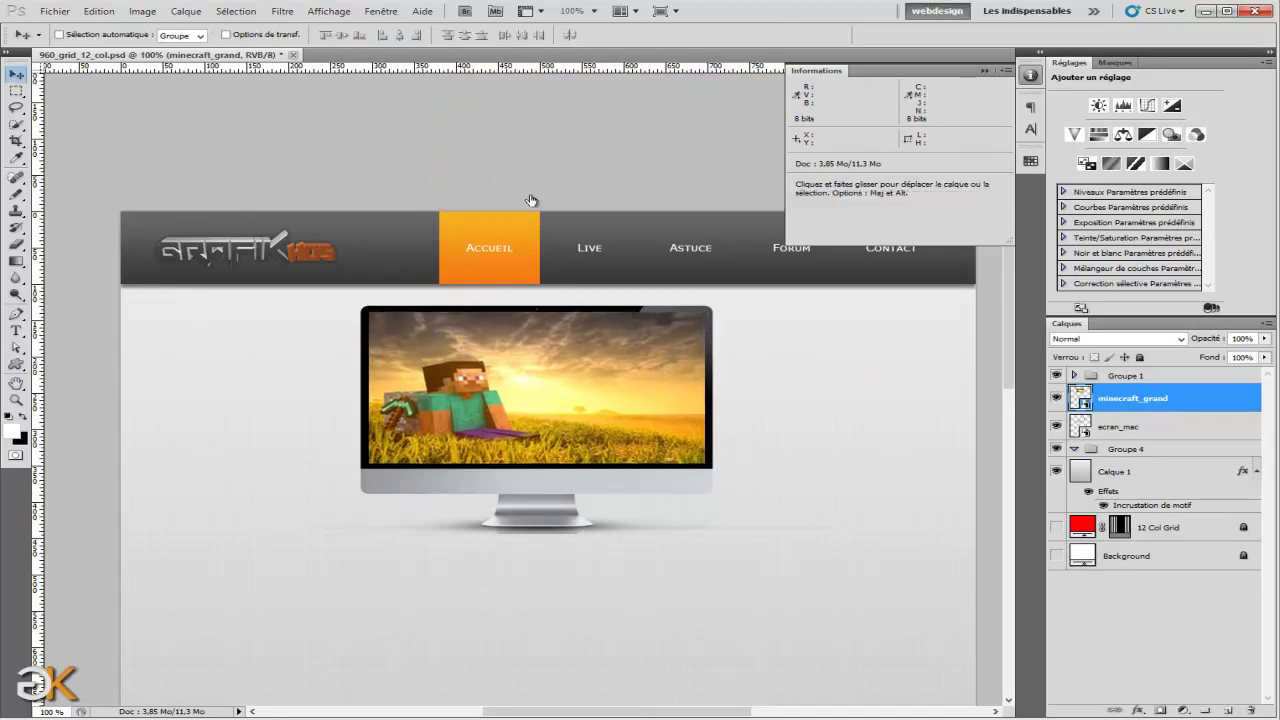
key(ctrl+j)
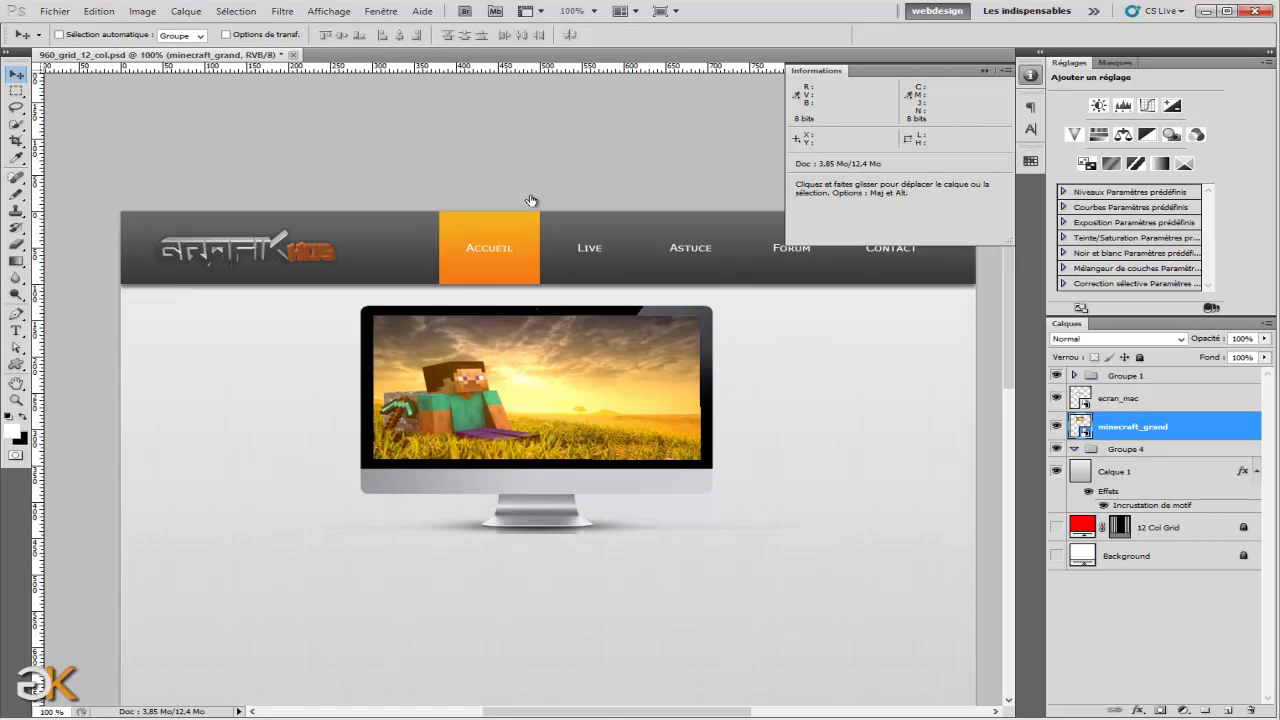
Draw a white chevron custom shape about 34 px wide above the ecran_mac layer and move it just outside the monitor's right edge.
key(alt+bracketright)
key(u)
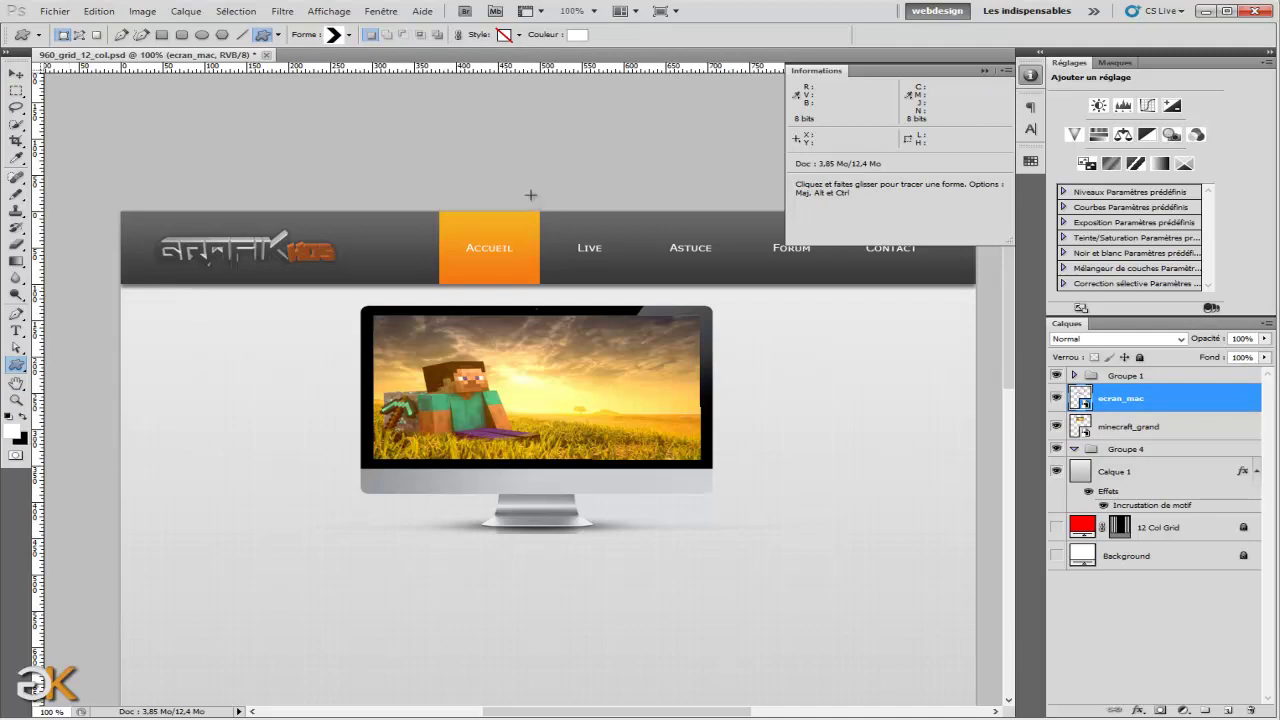
key(shift)
drag(321, 387, 352, 419)
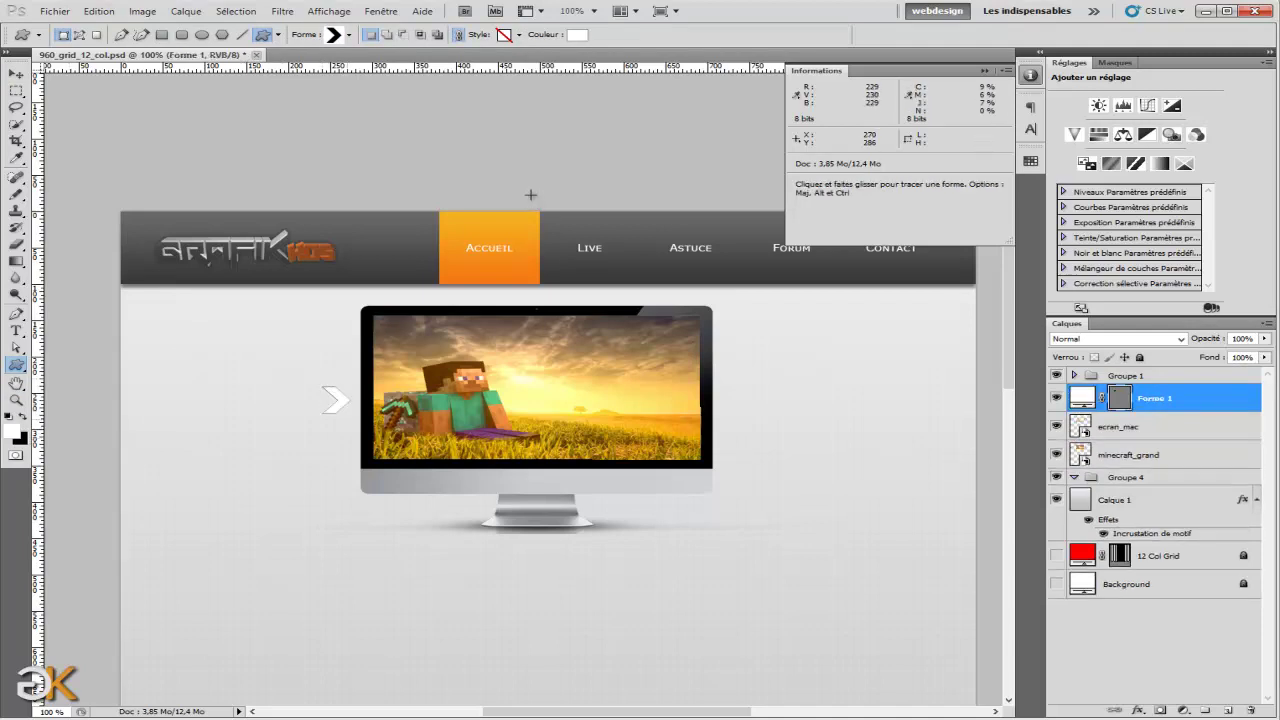
key(v)
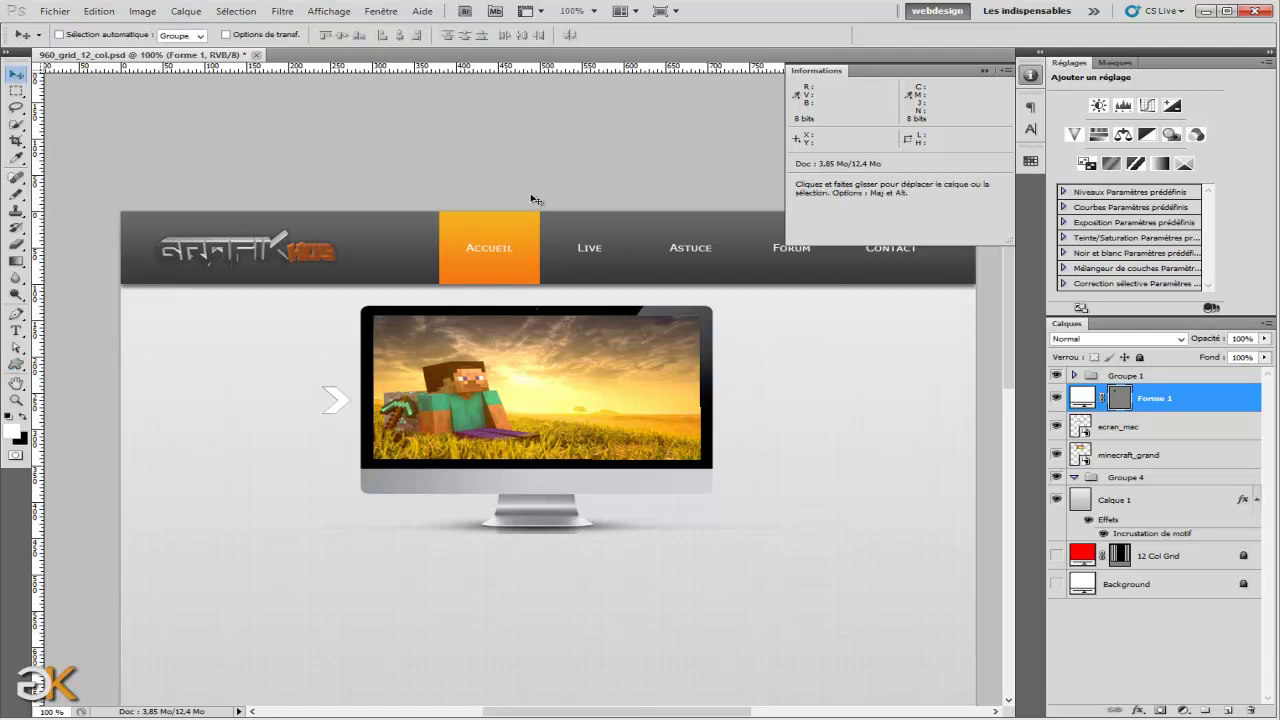
drag(336, 400, 740, 387)
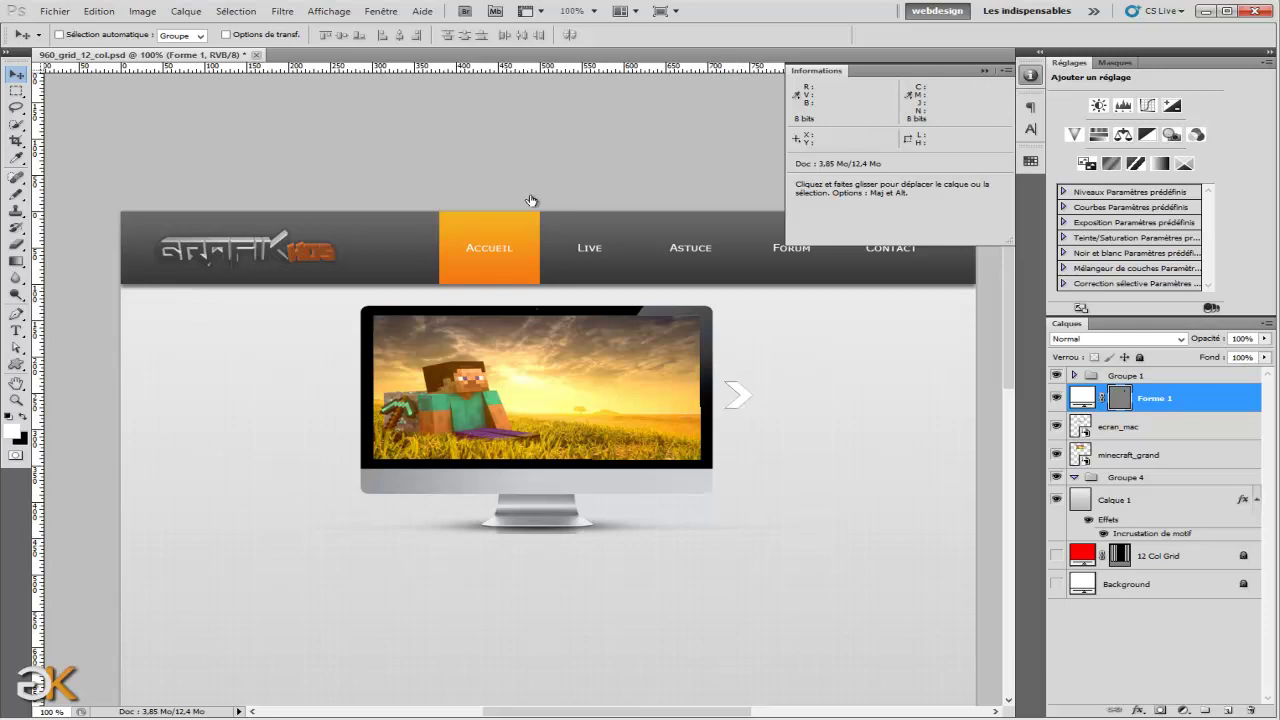
Change the chevron's fill colour to black (000000) and rasterize its shape layer.
double_click(1083, 398)
click(667, 623)
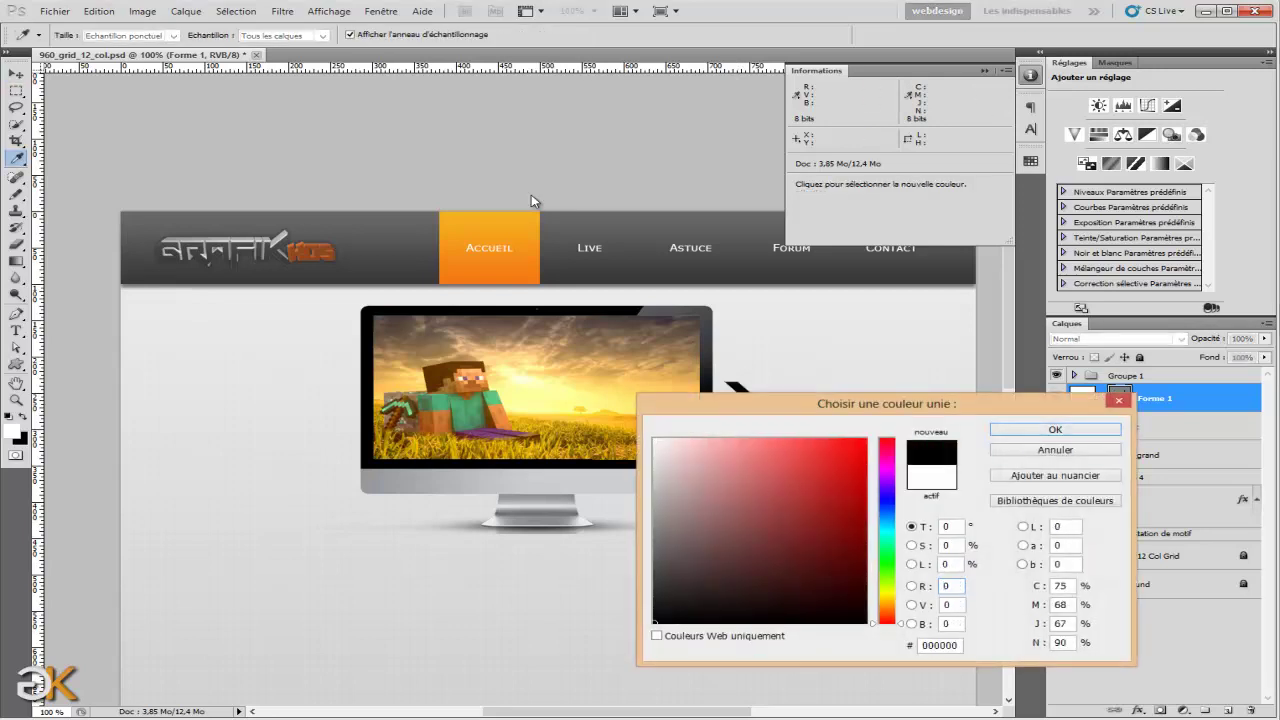
key(Return)
right_click(1210, 400)
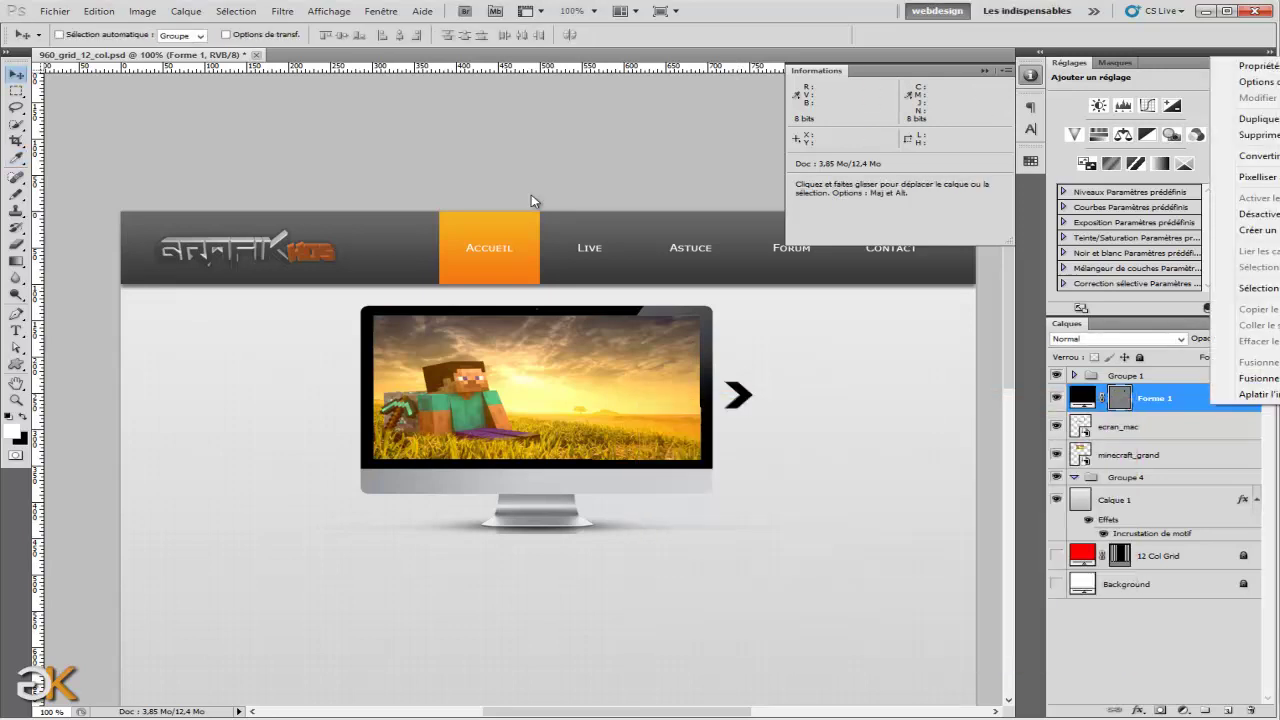
click(1245, 177)
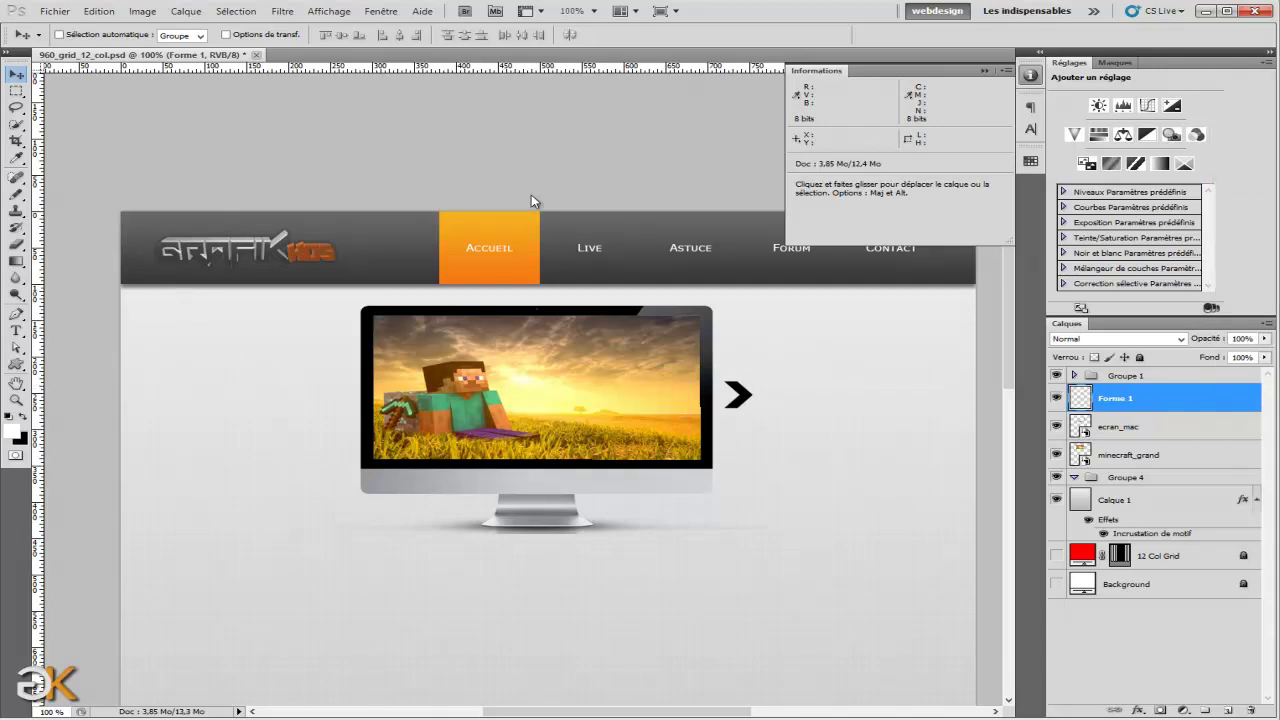
Centre the chevron vertically against a selection about 33 by 225 px over the monitor frame's right end, then deselect.
key(m)
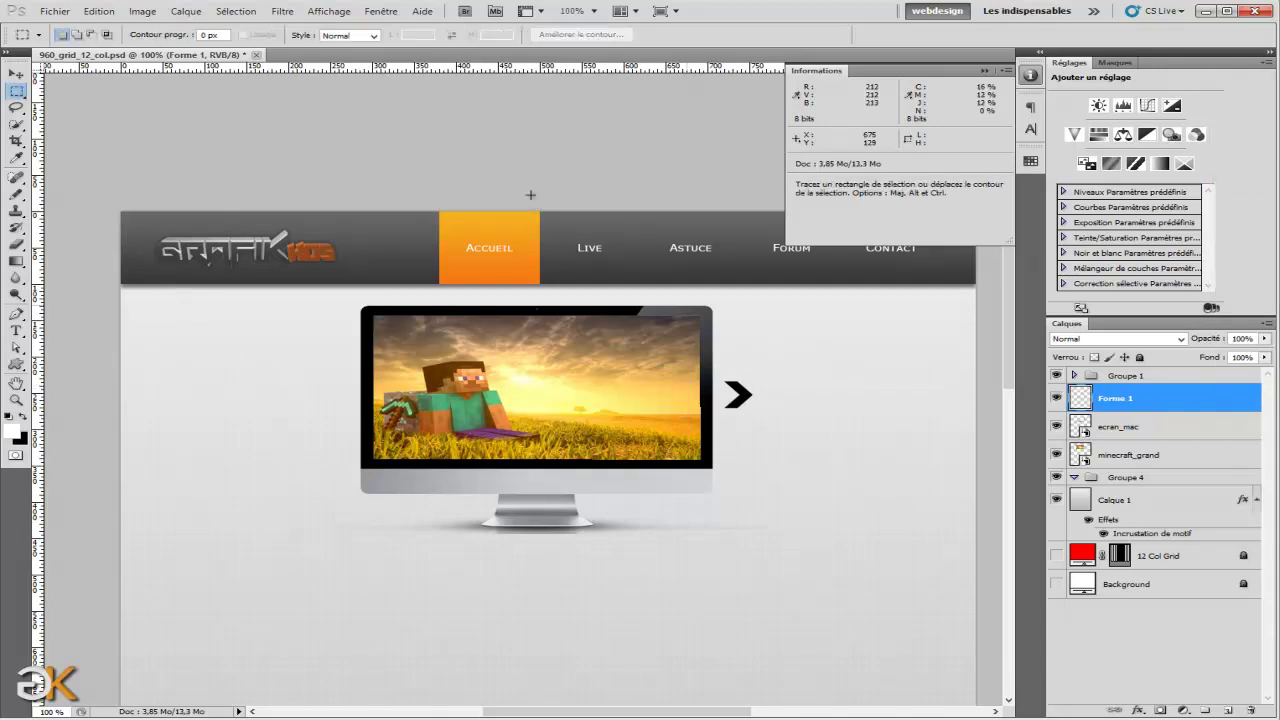
drag(684, 307, 684, 311)
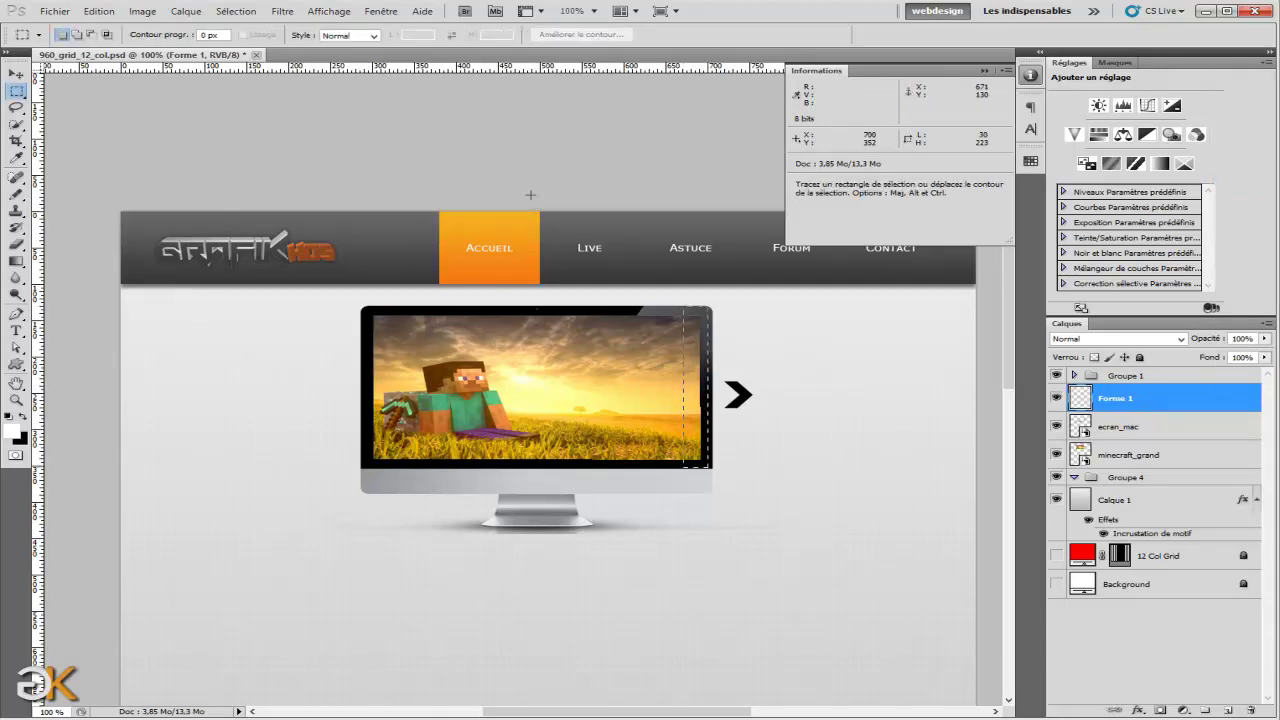
drag(711, 467, 711, 468)
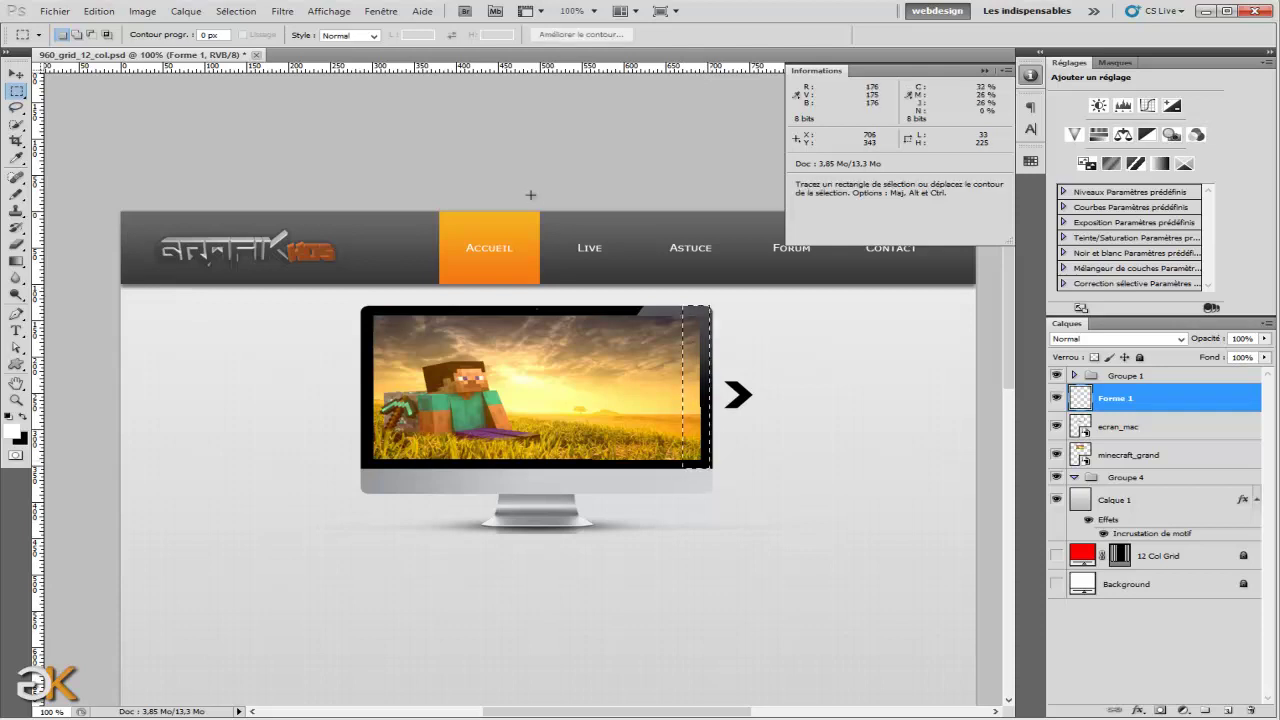
key(v)
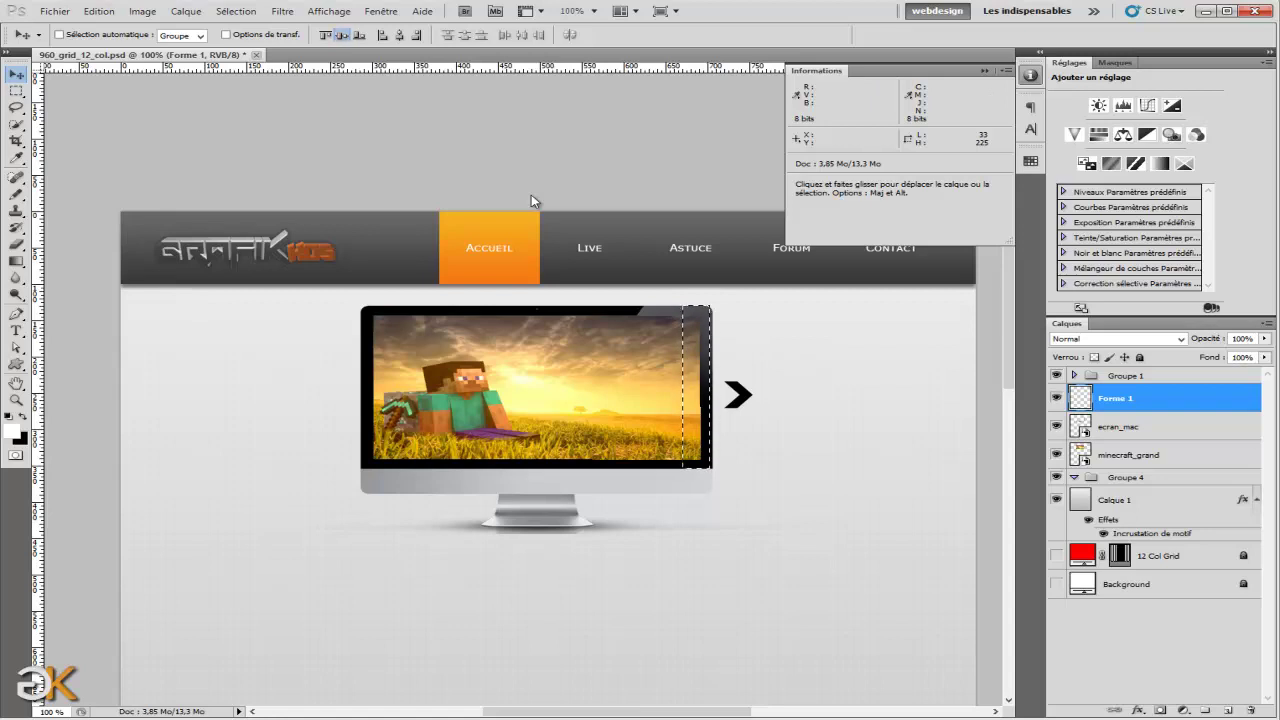
key(ctrl+d)
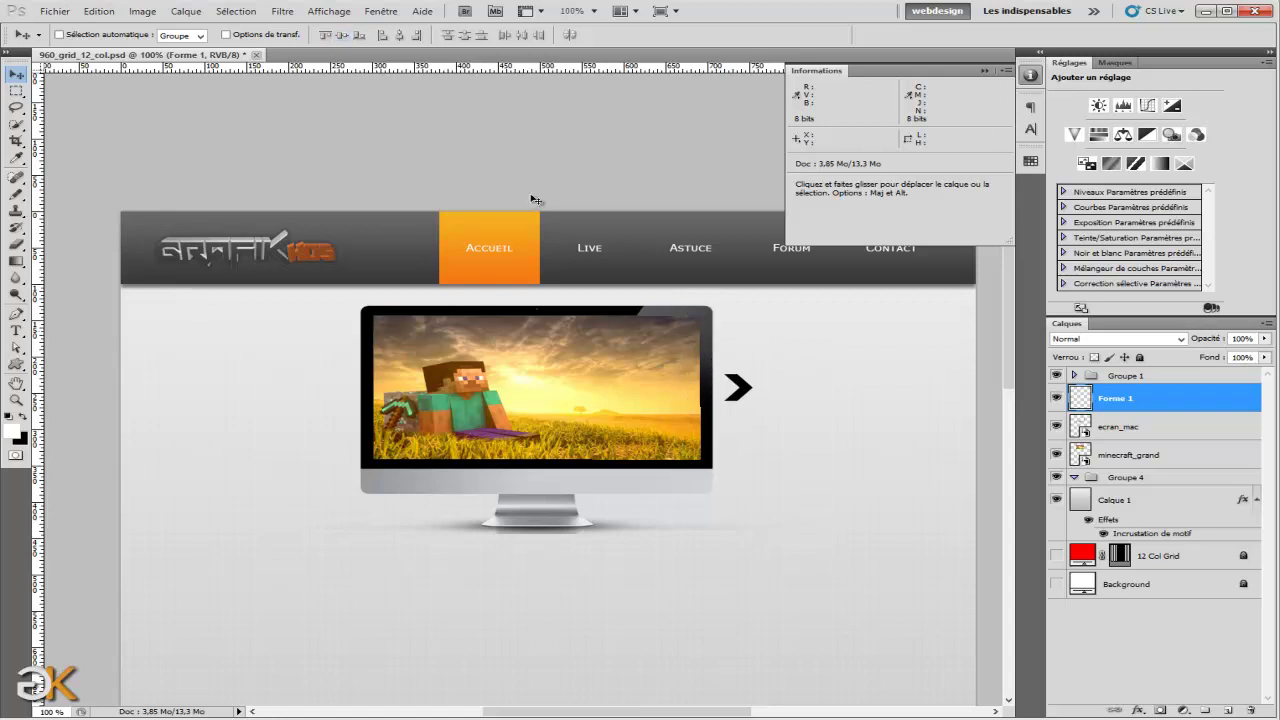
On a new layer above the chevron, fill a rectangle about 79 px wide with white, covering the chevron's upper half.
key(ctrl+plus)
key(ctrl+plus)
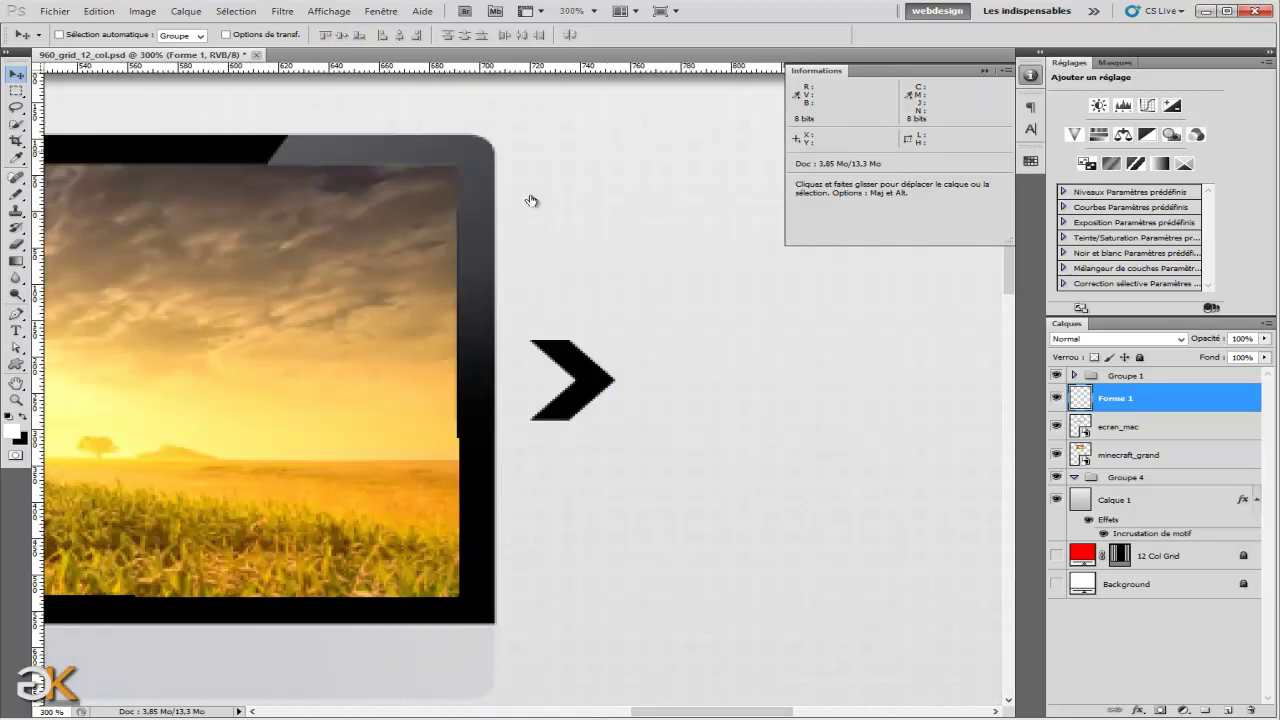
key(ctrl+shift+alt+n)
key(m)
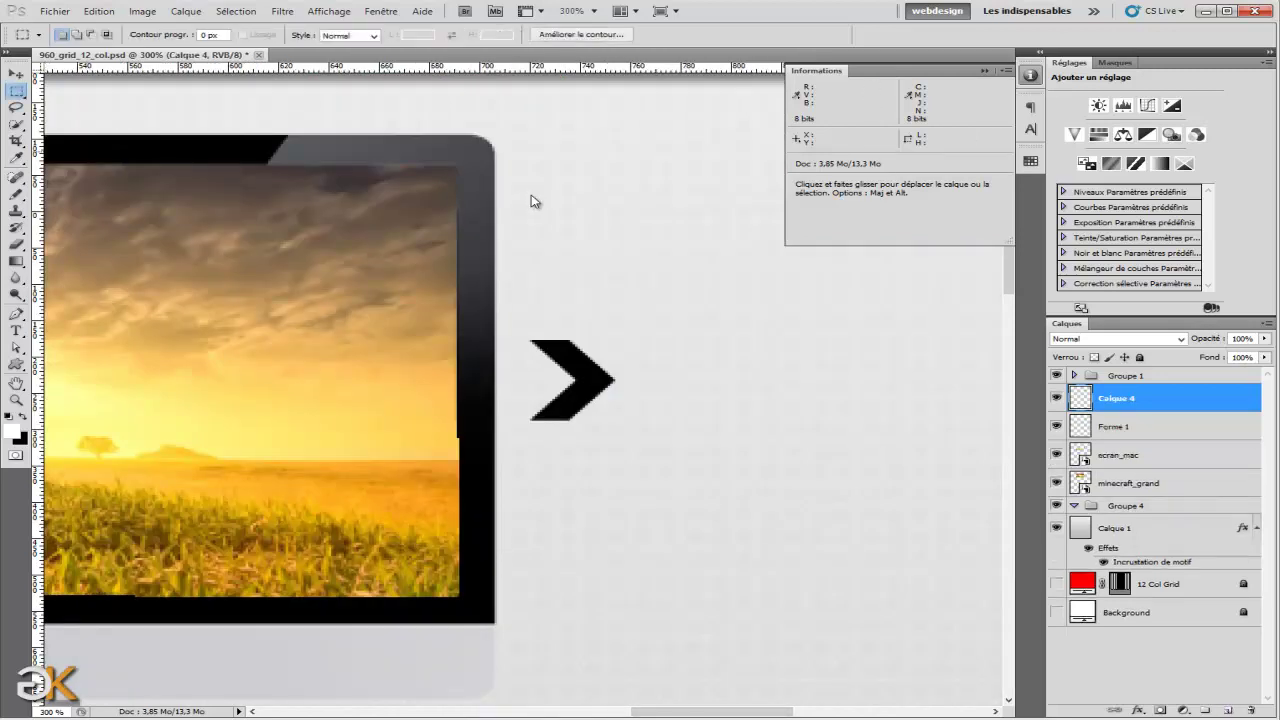
drag(507, 297, 703, 380)
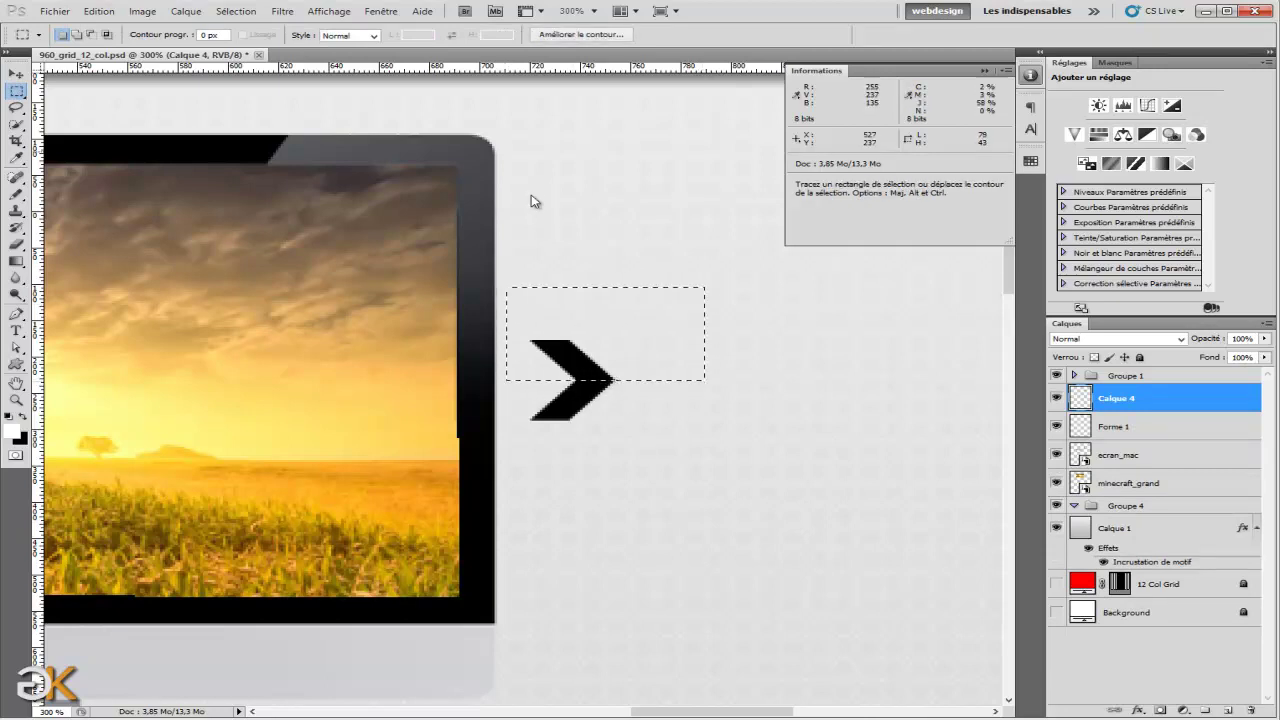
key(g)
key(shift+g)
key(alt+BackSpace)
key(ctrl+d)
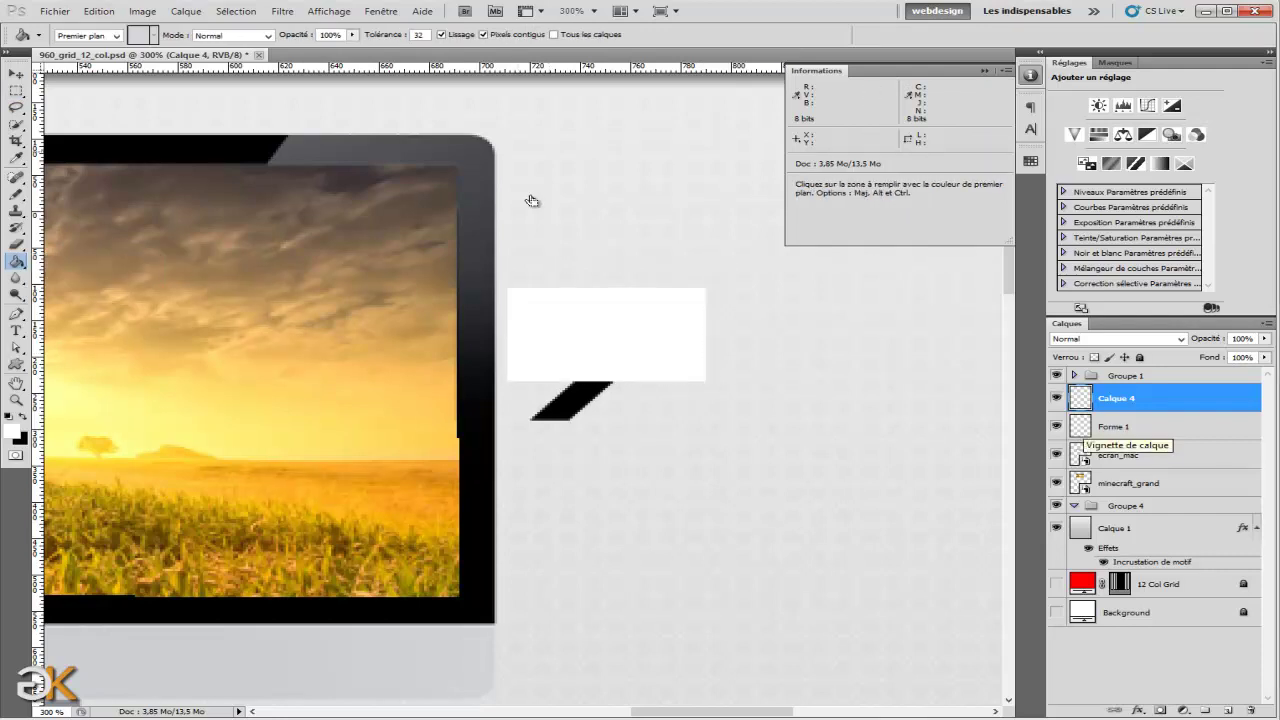
Trim the white rectangle to the chevron's outline by deleting everything outside it, then clear the selection.
ctrl+click(1080, 427)
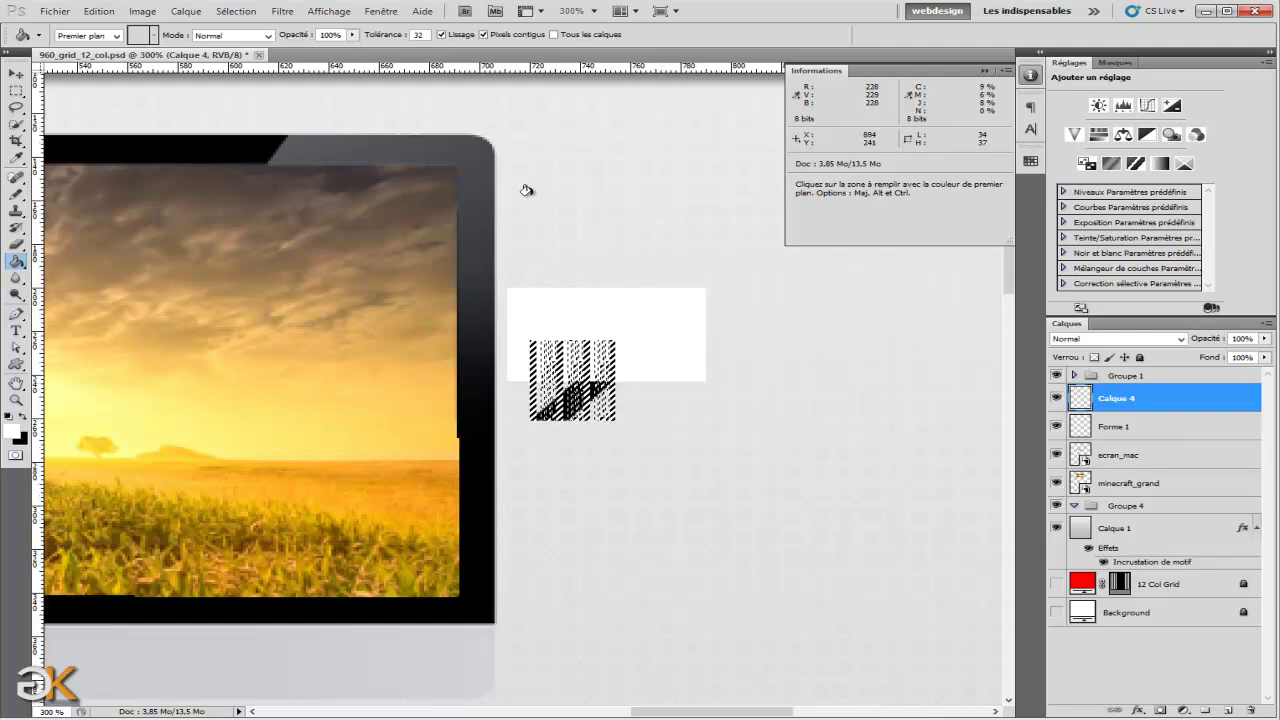
key(ctrl+d)
key(ctrl+shift+d)
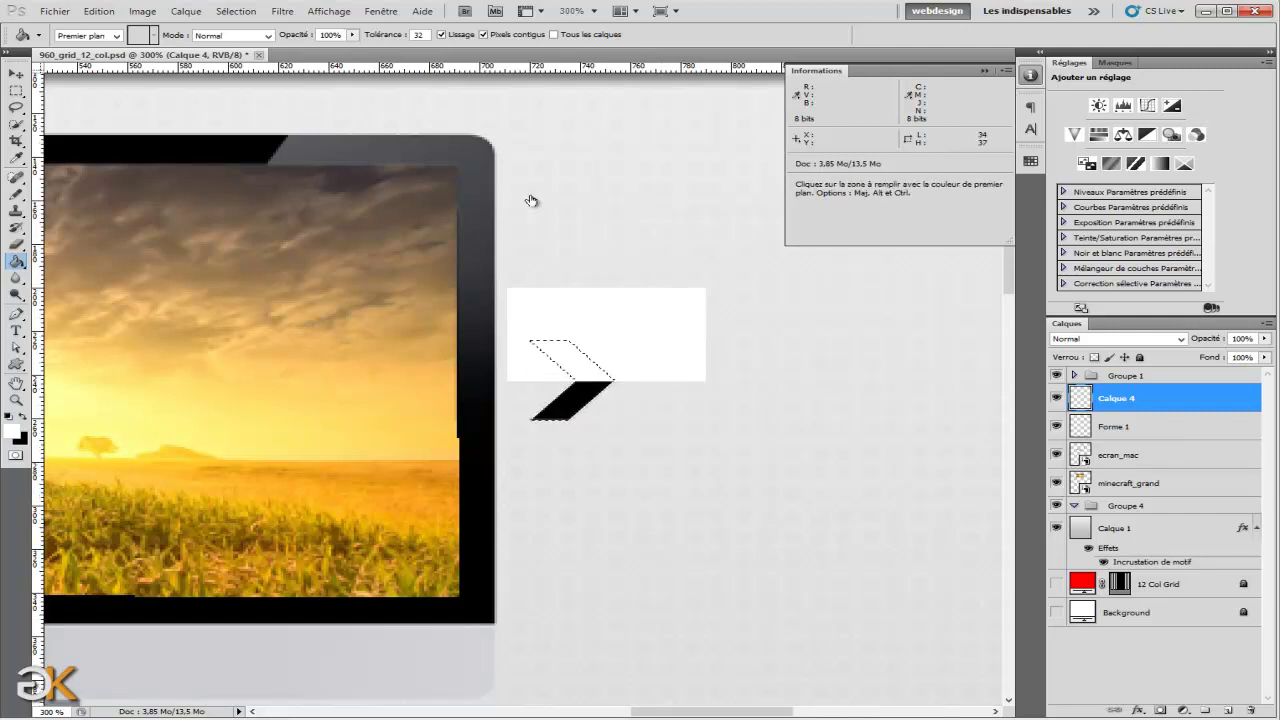
key(ctrl+shift+i)
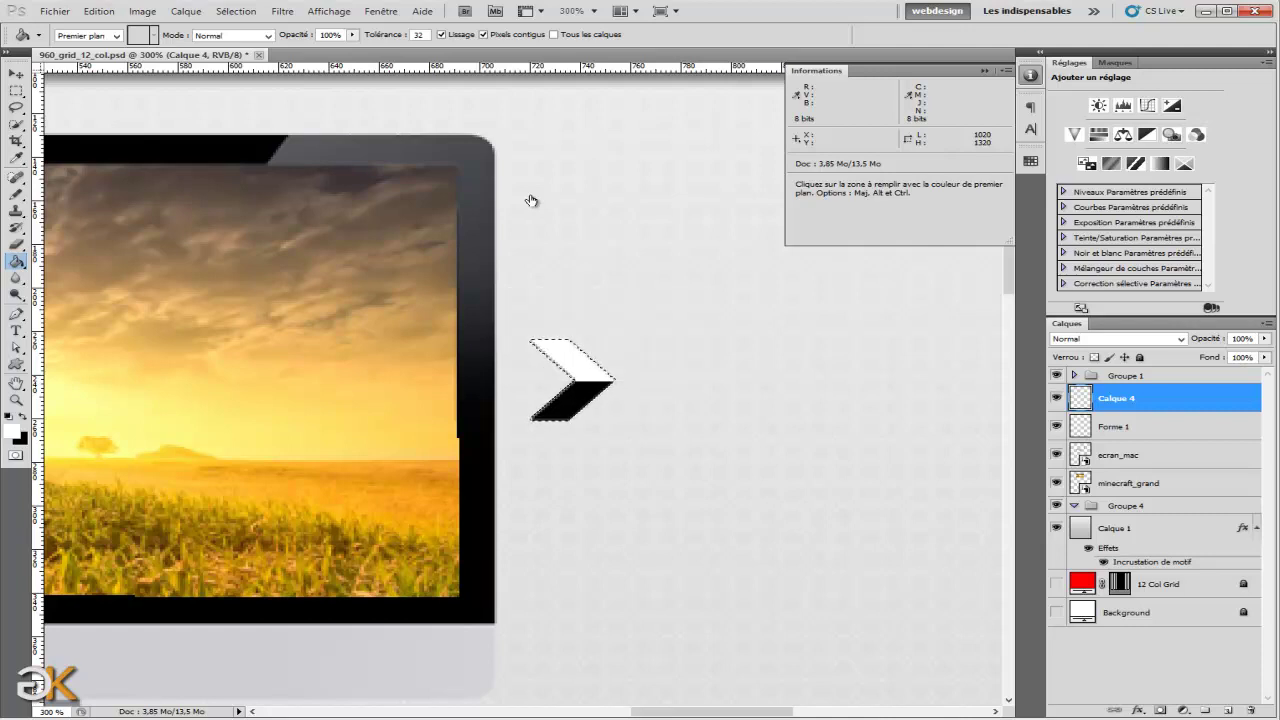
key(ctrl+d)
Set the white overlay layer's opacity to 30% and merge it with the black chevron layer.
double_click(1242, 339)
text(30)
key(Return)
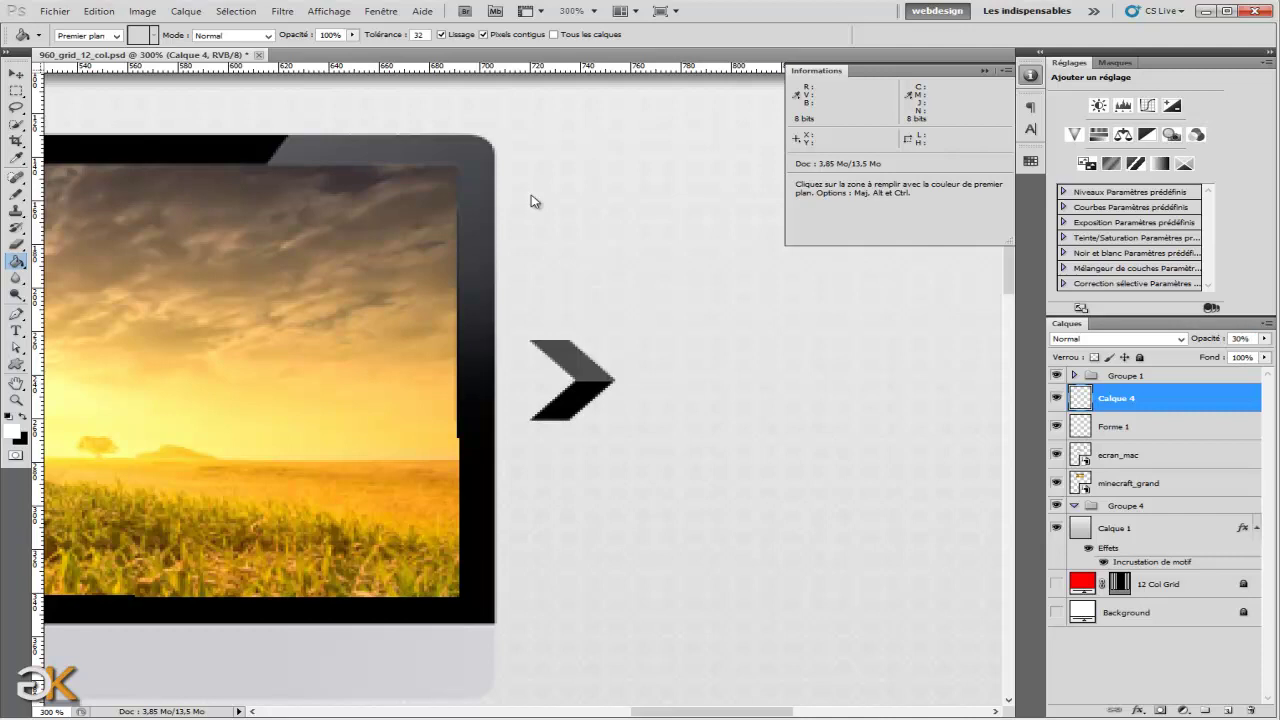
key(ctrl+1)
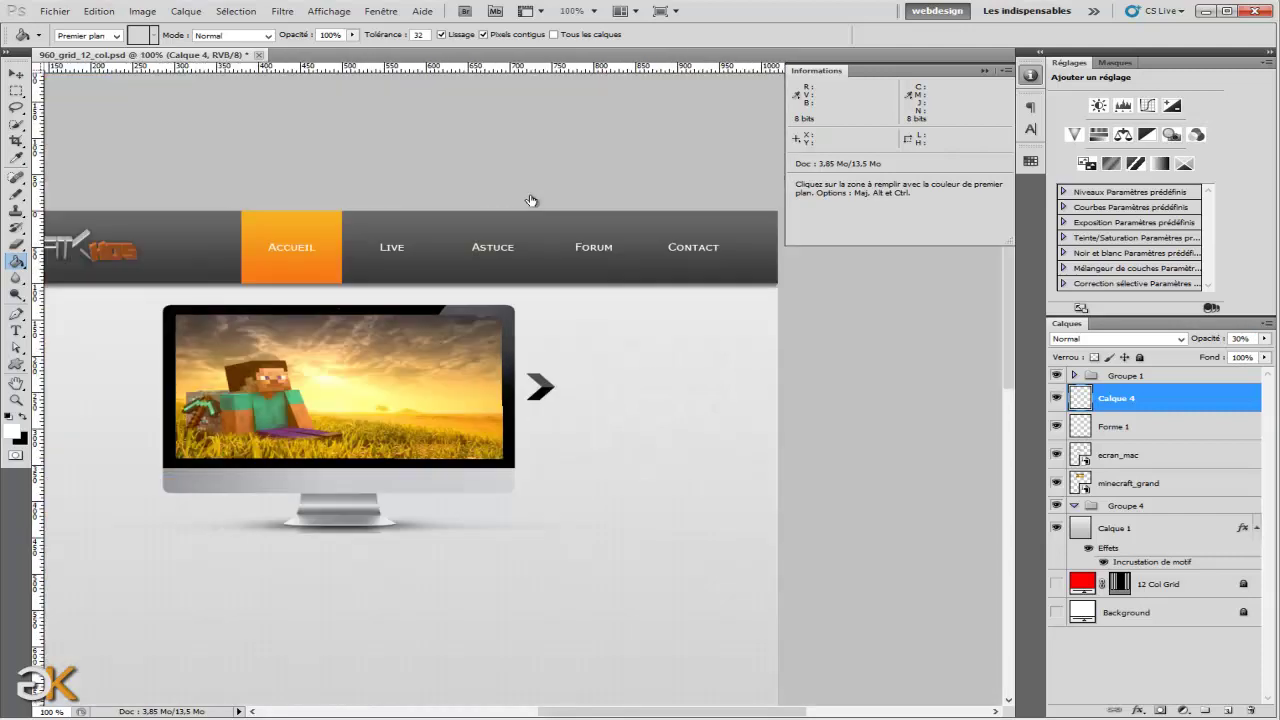
key(alt+shift+bracketleft)
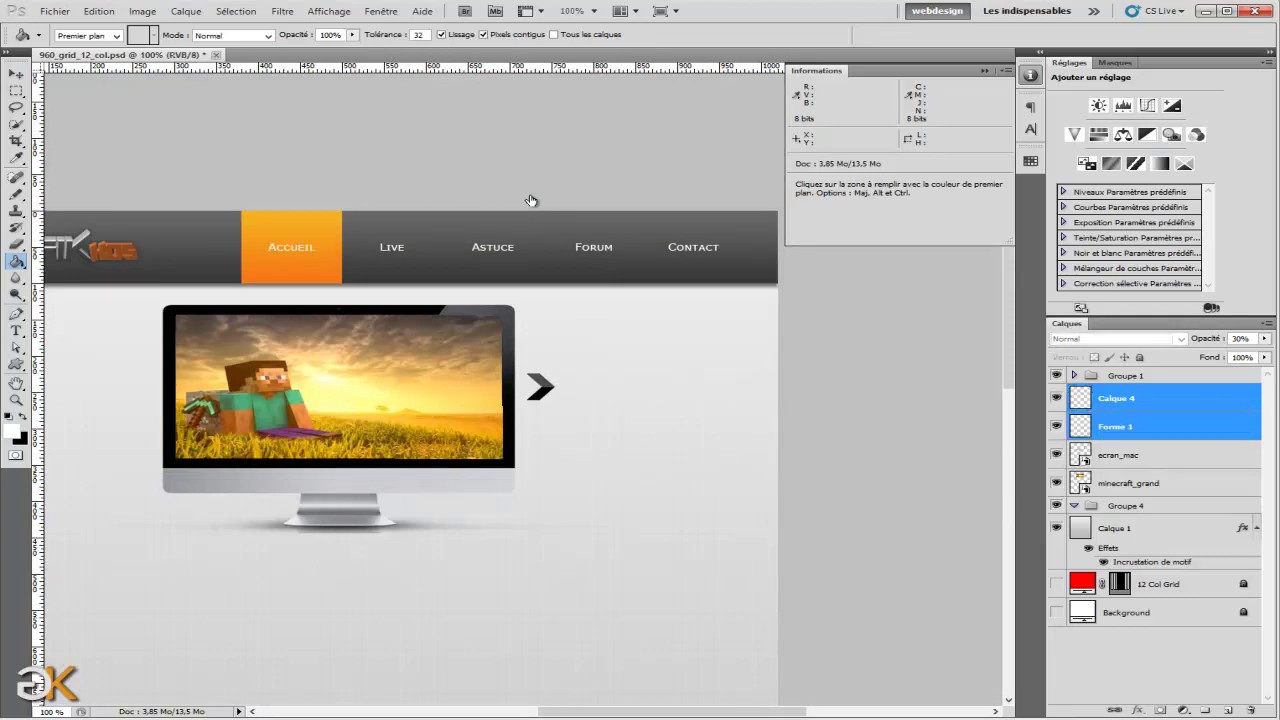
key(ctrl+e)
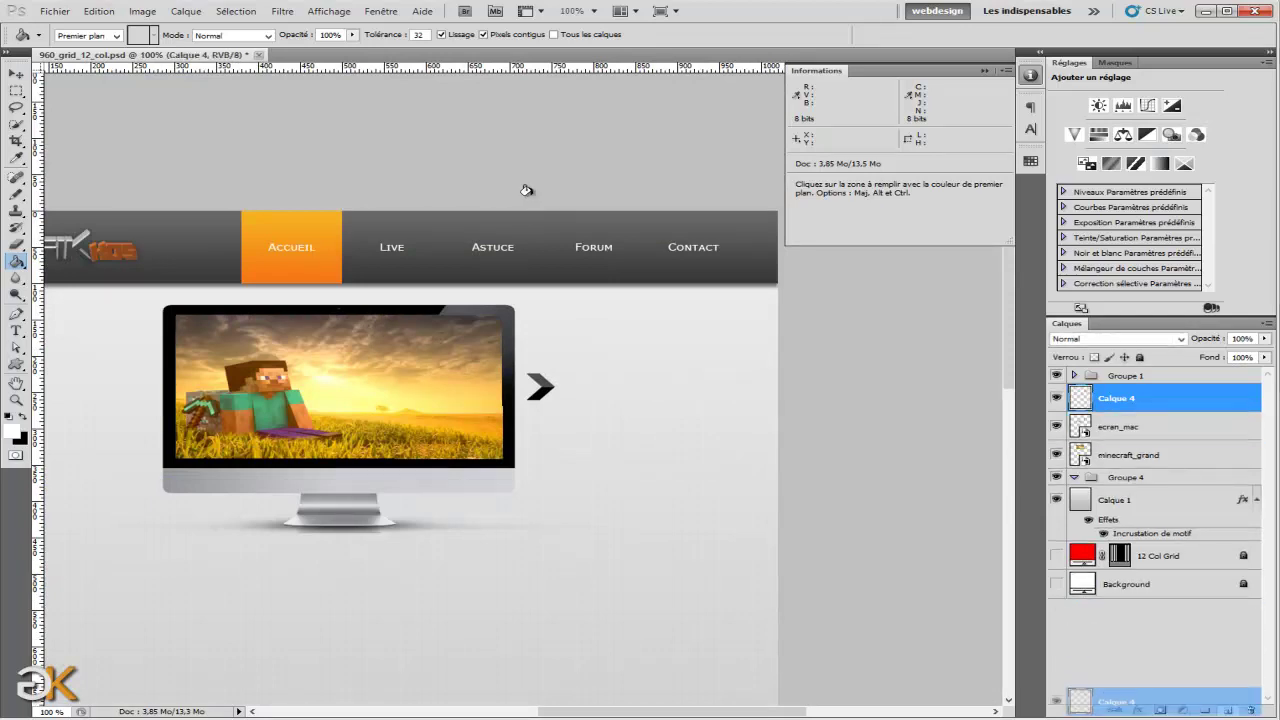
Duplicate the chevron, flip the copy horizontally and move it straight across to the other side of the monitor.
key(ctrl+j)
key(alt+e)
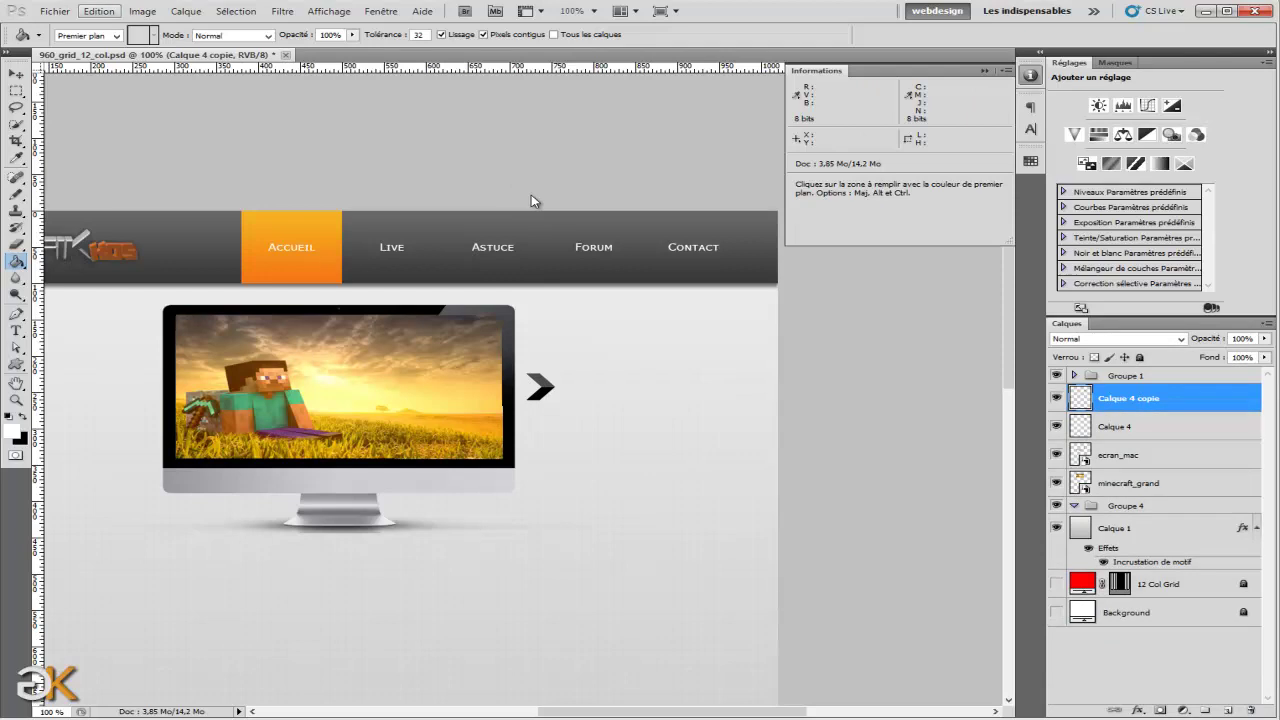
mouse_move(198, 295)
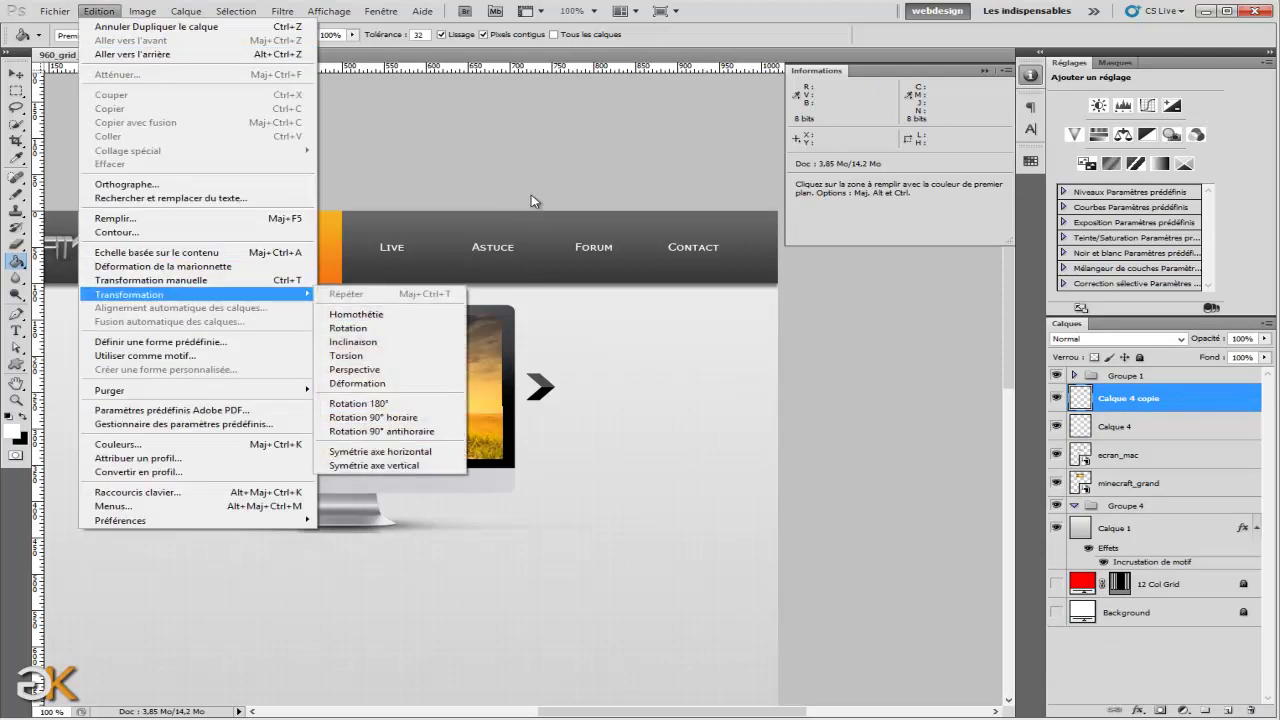
key(Return)
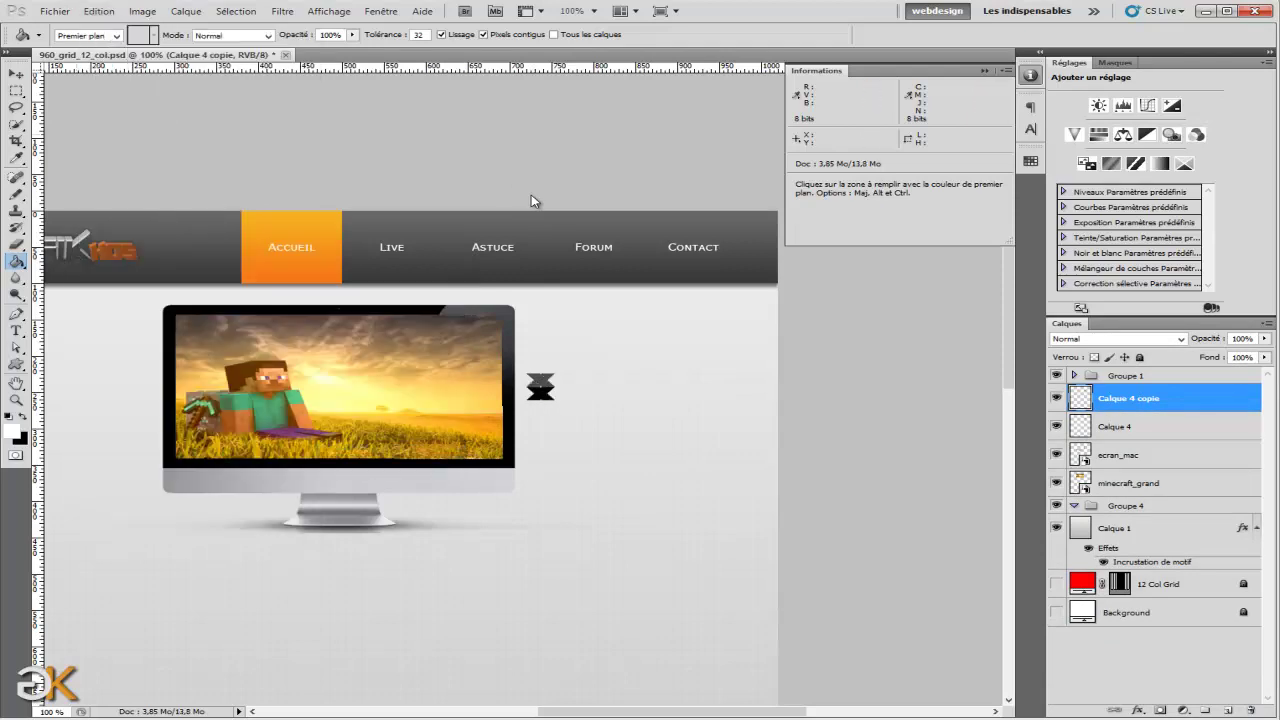
key(v)
drag(540, 387, 138, 387)
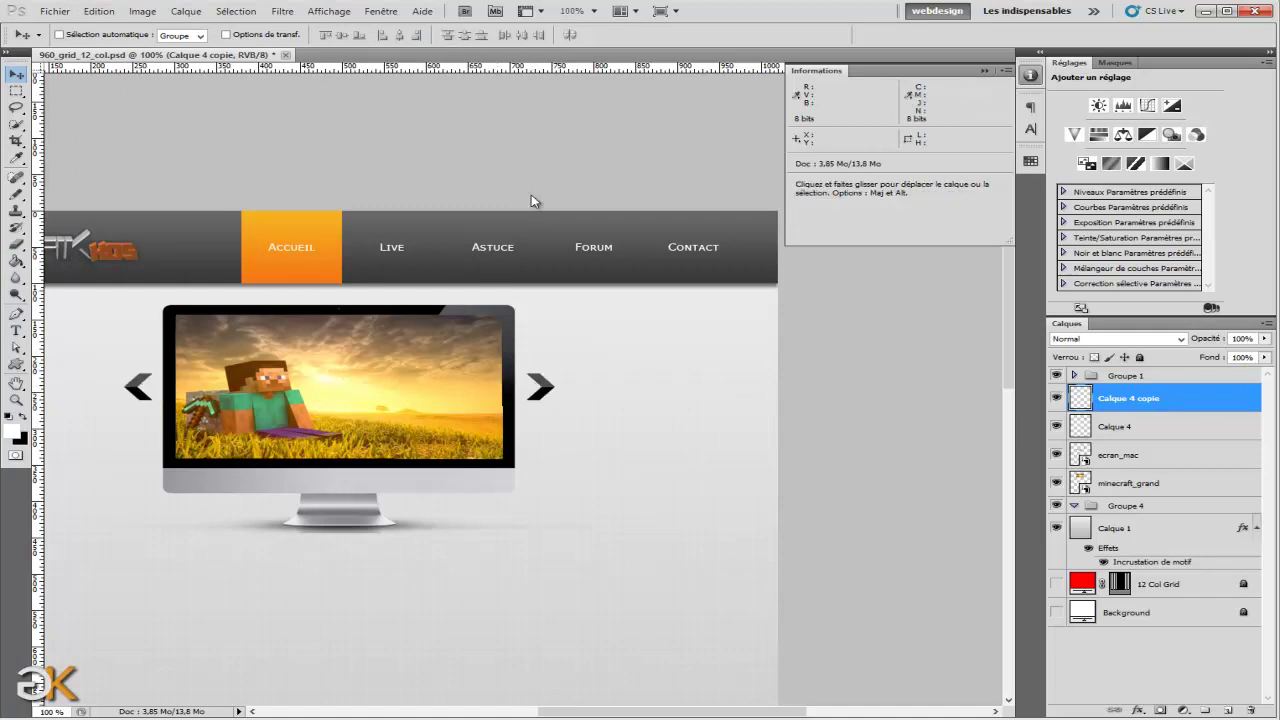
Move both chevron layers, ecran_mac and minecraft_grand into Groupe 4, then collapse the group.
drag(531, 201, 736, 201)
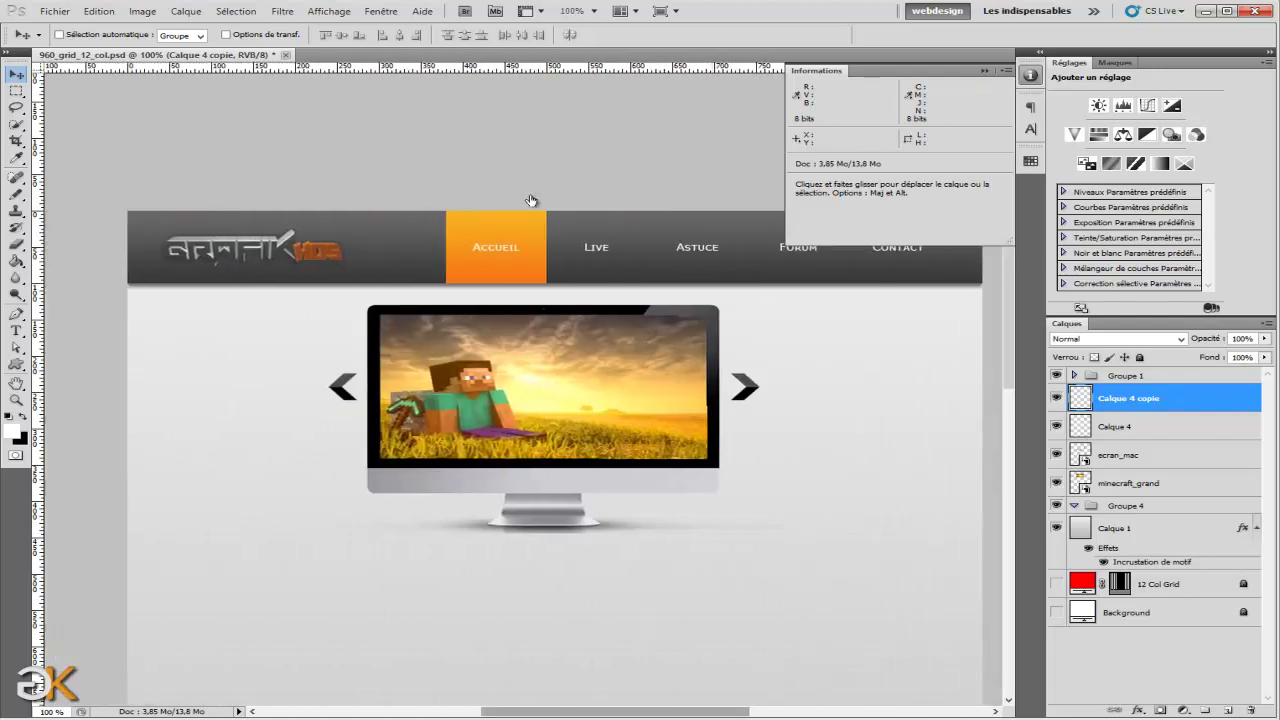
scroll(531, 201, right, 1)
scroll(531, 201, down, 1)
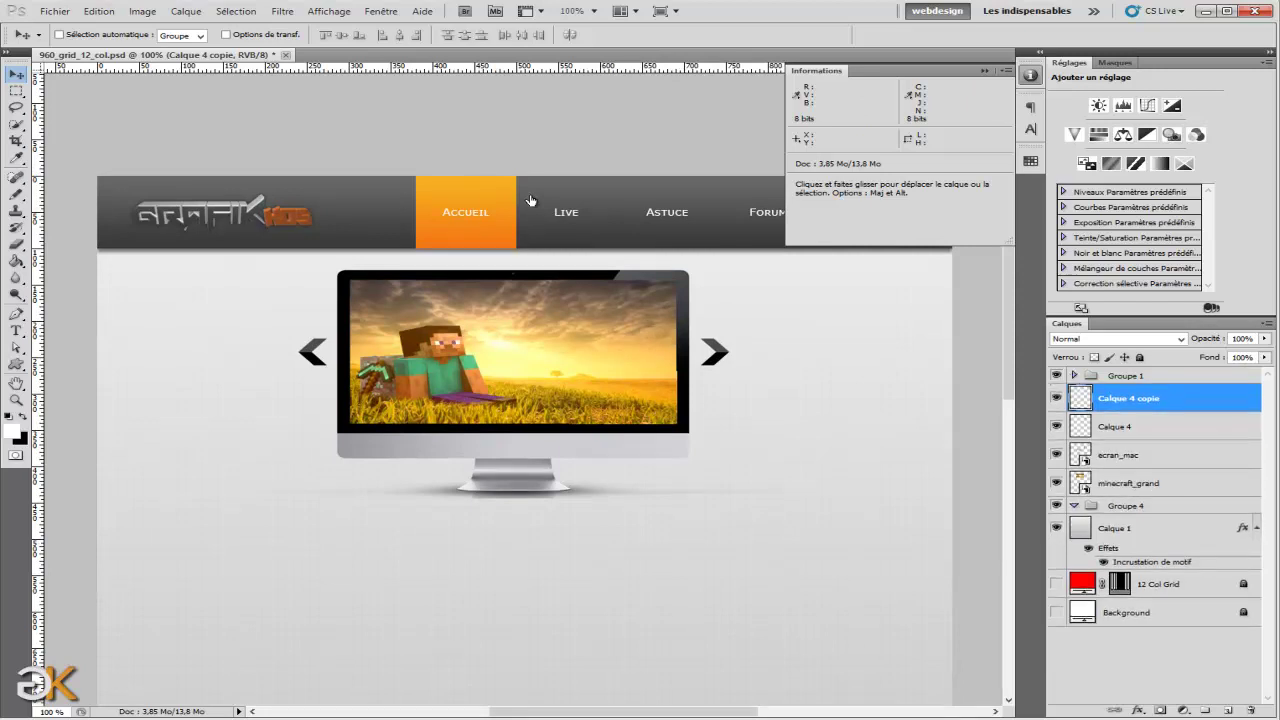
shift+click(1130, 483)
drag(1130, 428, 1130, 505)
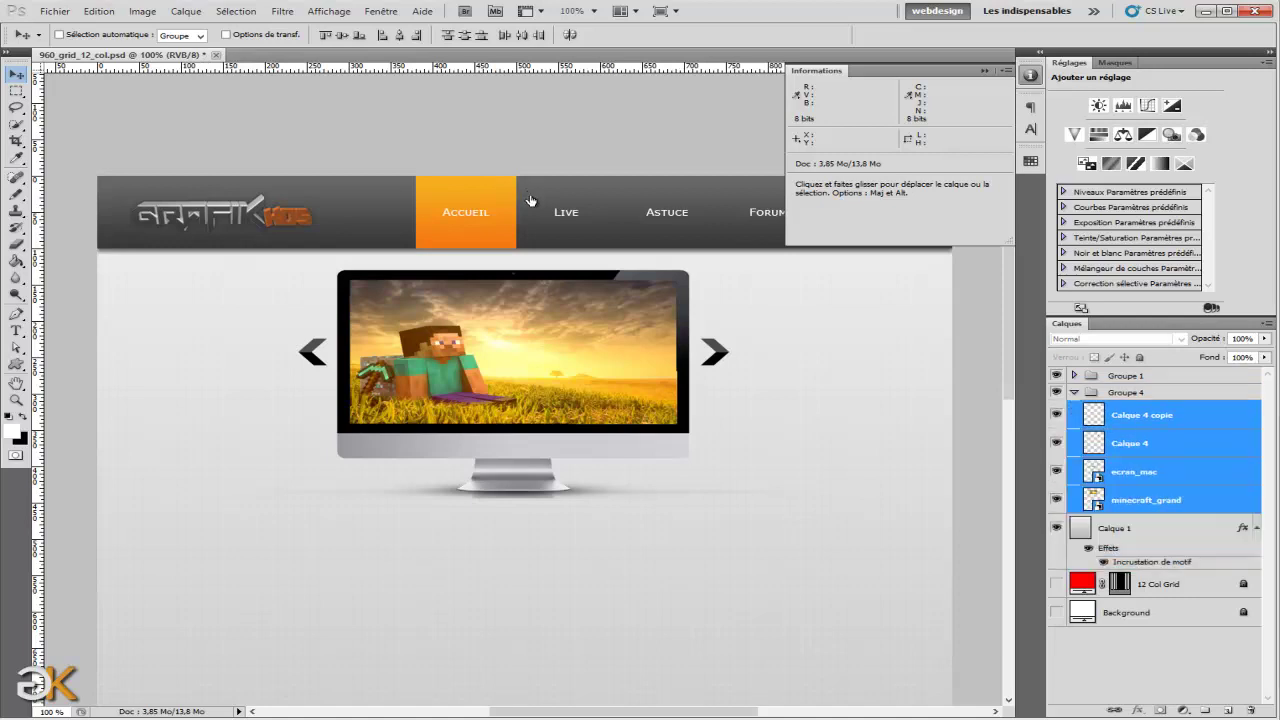
click(1075, 392)
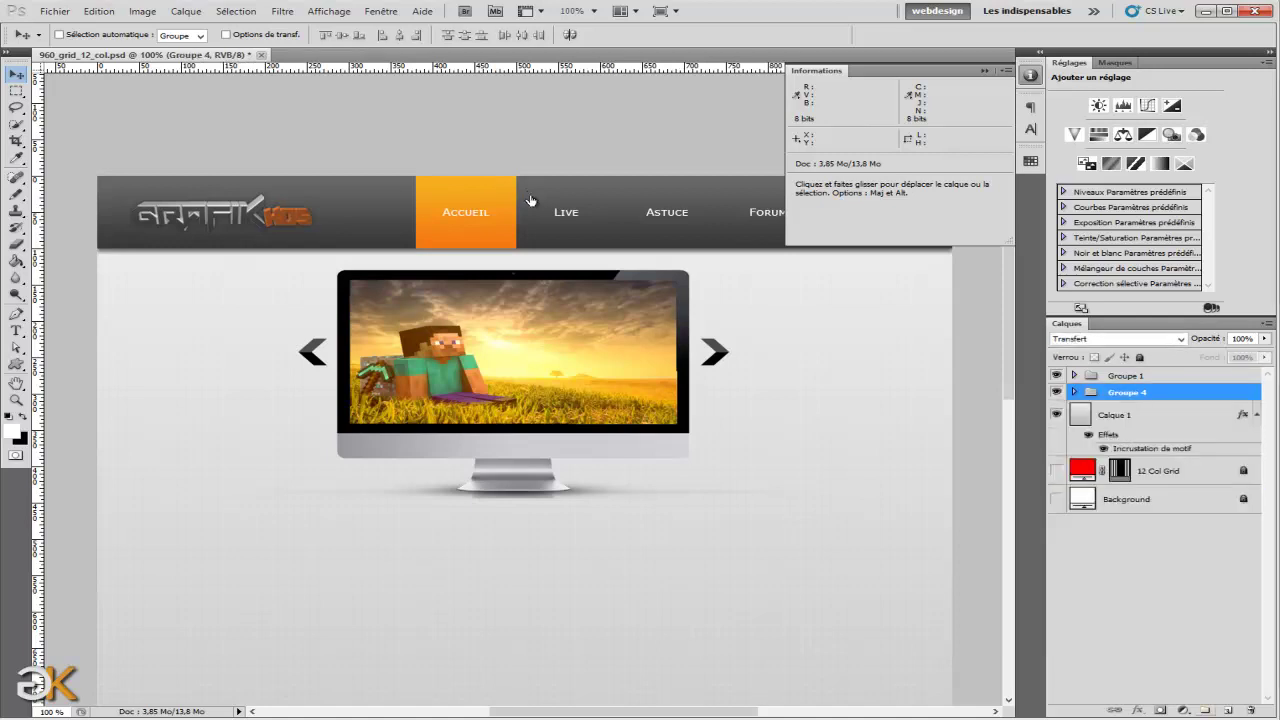
Create a new group below Groupe 4 containing an empty layer, and show the guides.
click(1206, 710)
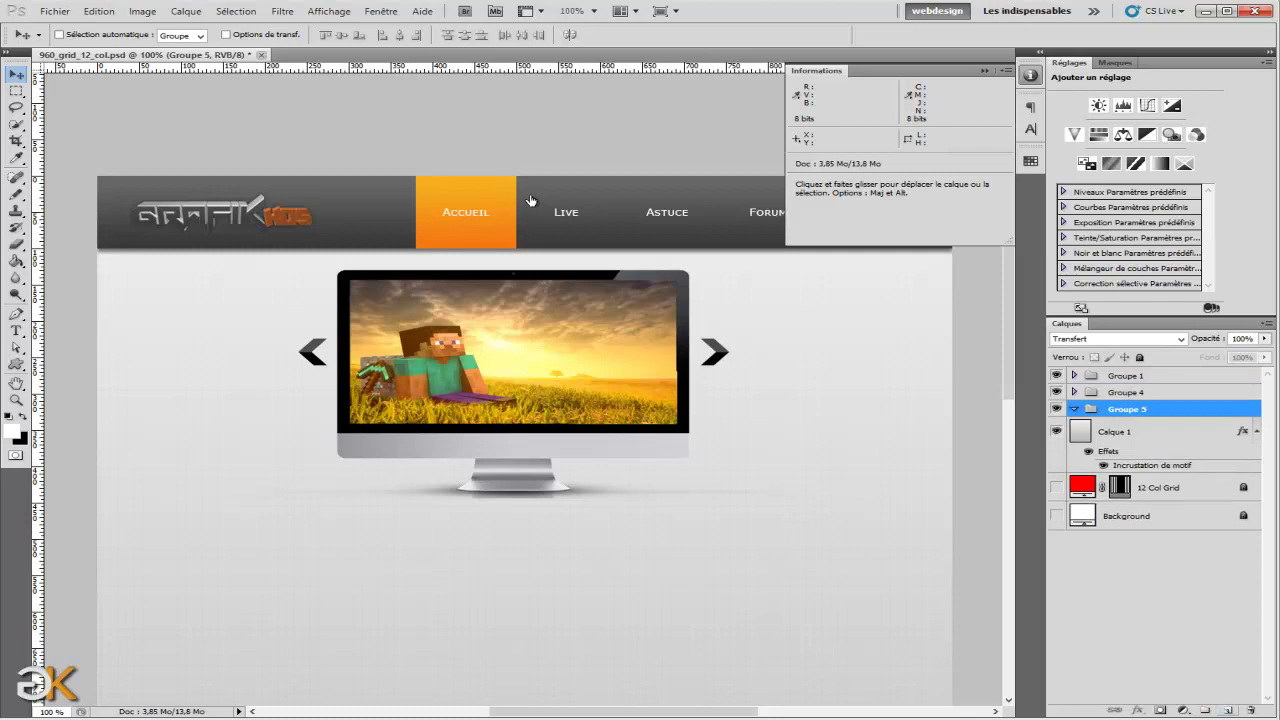
click(1228, 710)
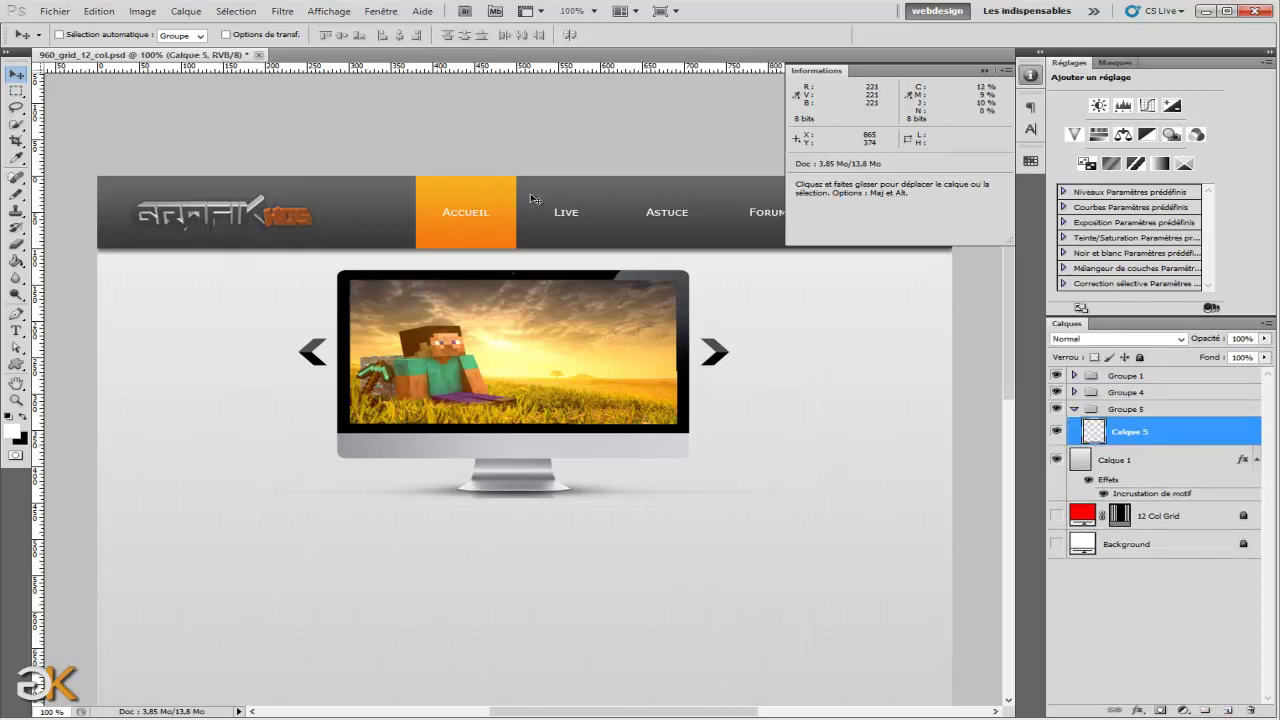
scroll(535, 200, down, 3)
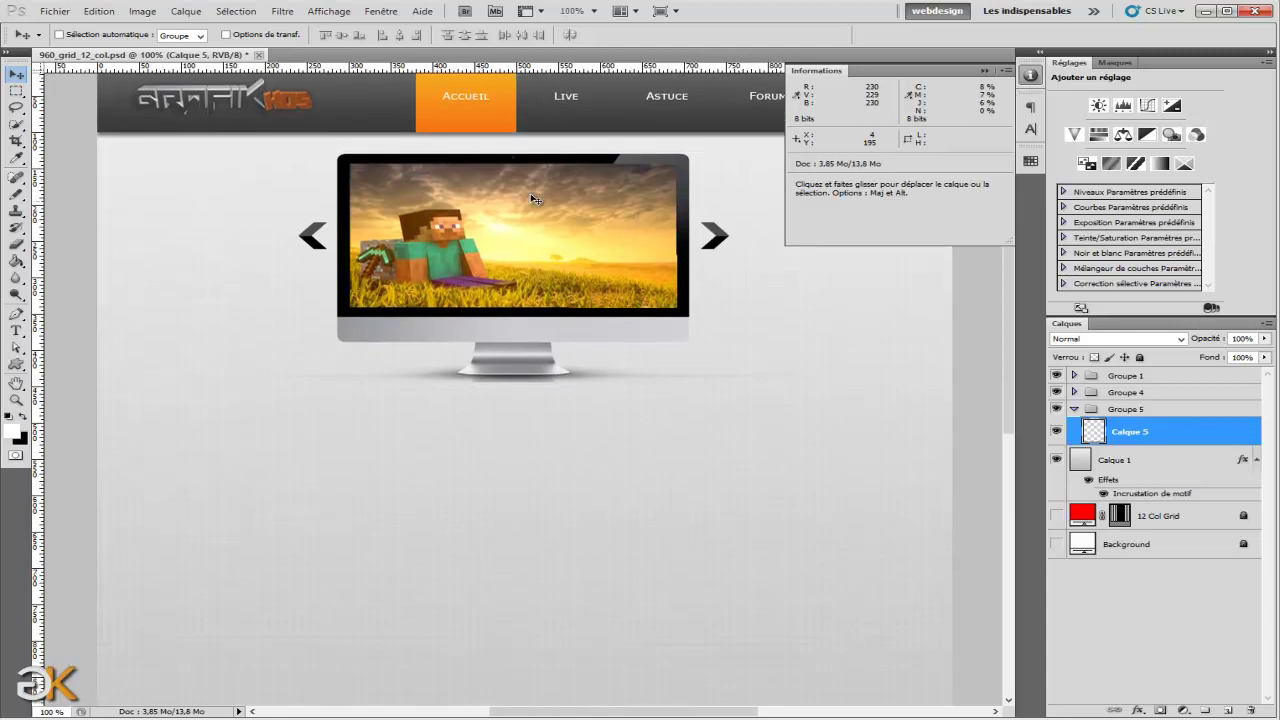
key(ctrl+semicolon)
scroll(535, 200, down, 1)
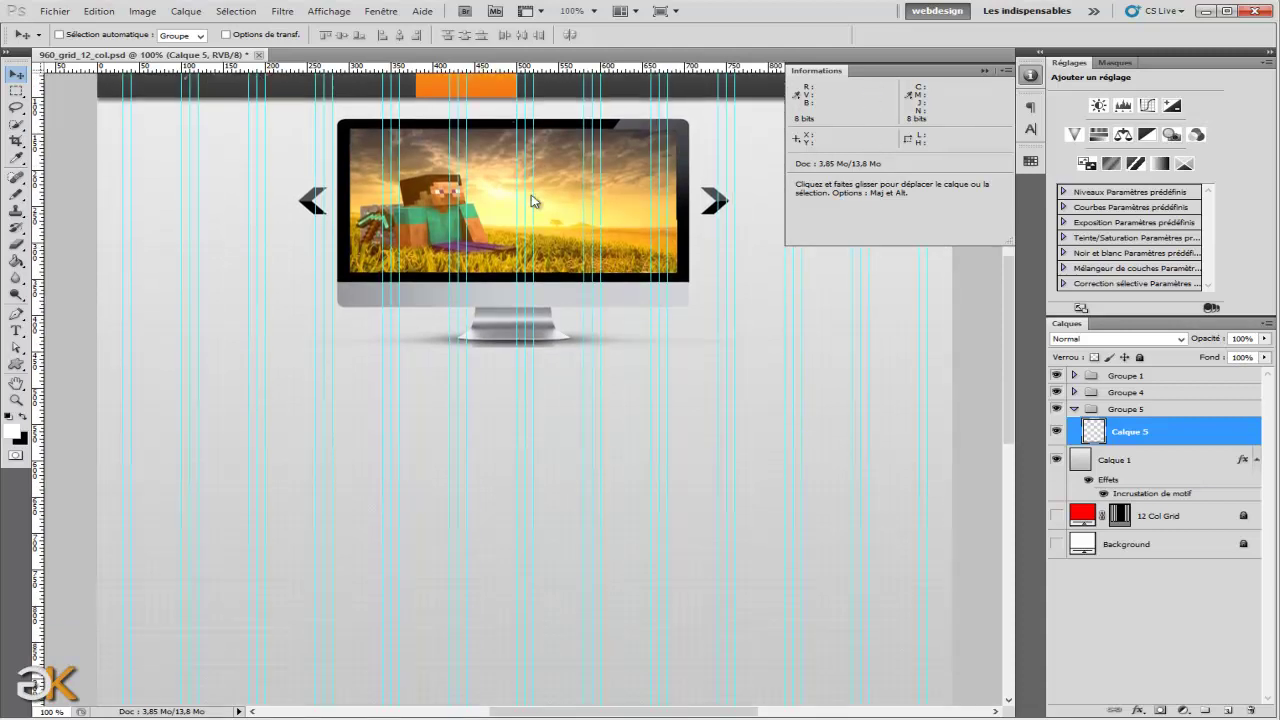
Fill a fixed-size 140 x 100 px selection with white below the monitor, near the page's left margin guide, then deselect.
key(m)
key(Return)
key(Tab)
text(140)
click(278, 473)
drag(301, 503, 154, 414)
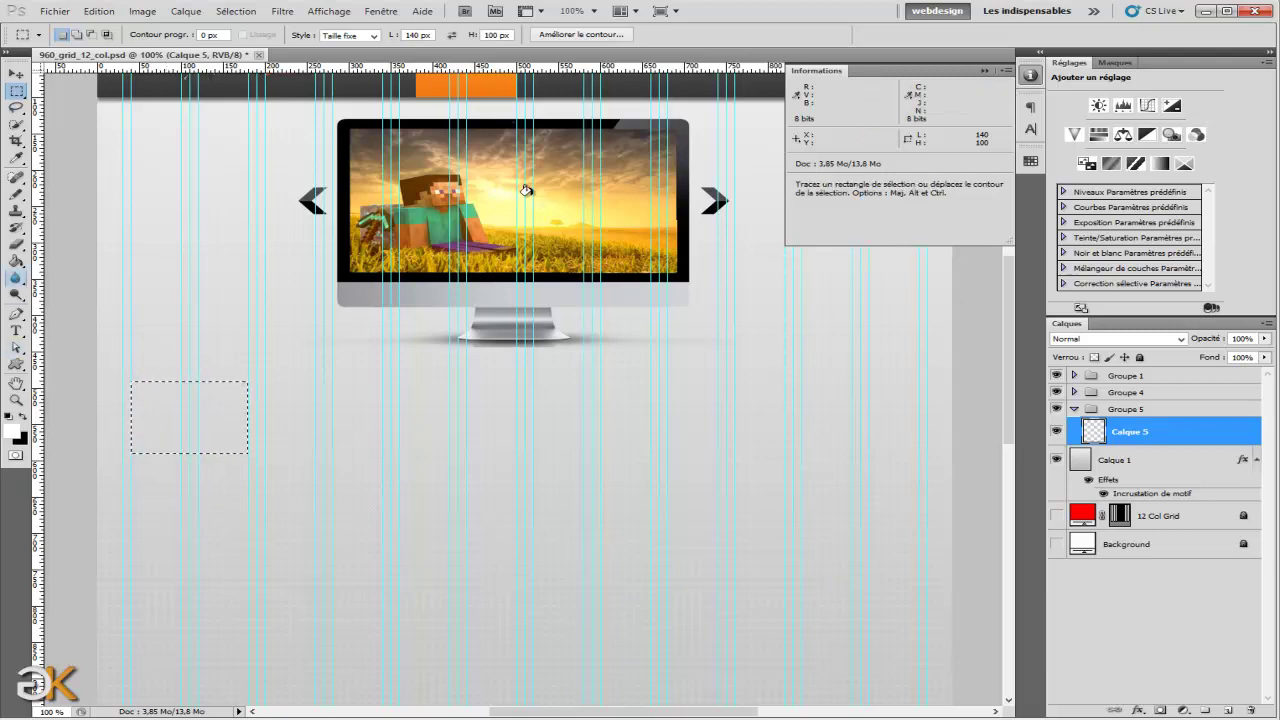
key(g)
click(226, 416)
key(ctrl+d)
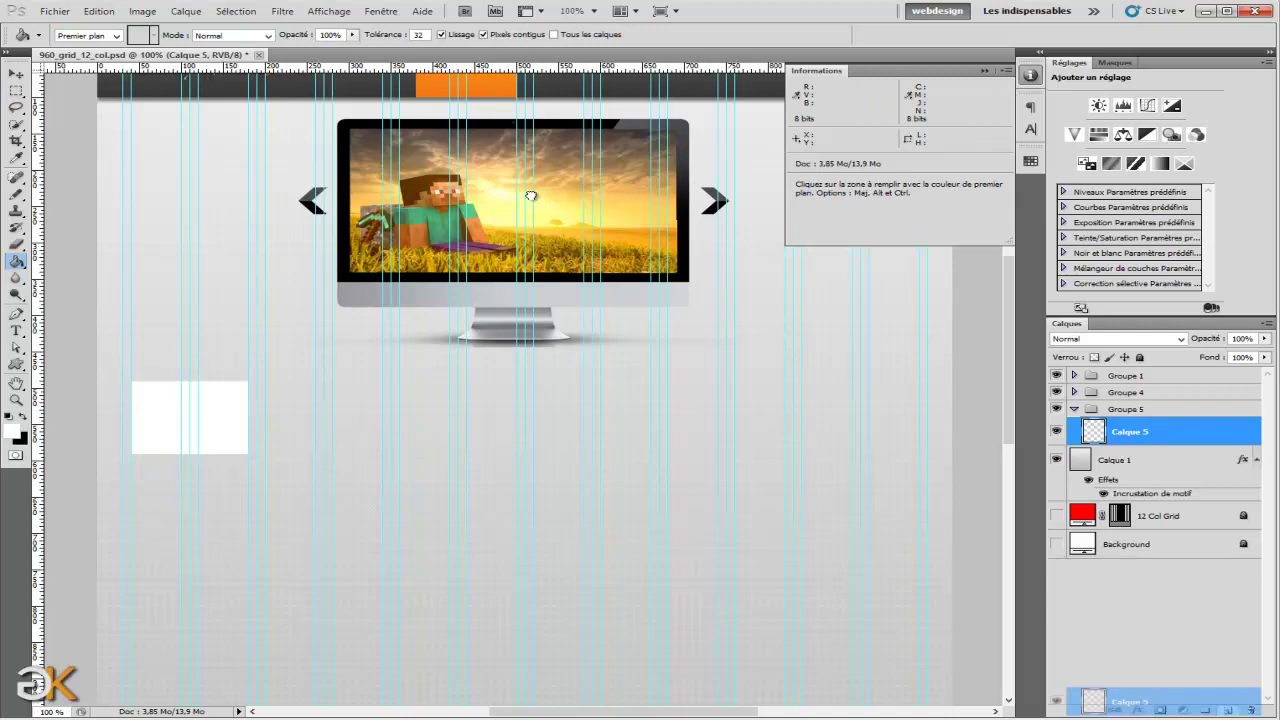
Duplicate the white rectangle and move the copy 160 px horizontally to the right.
key(ctrl+j)
key(v)
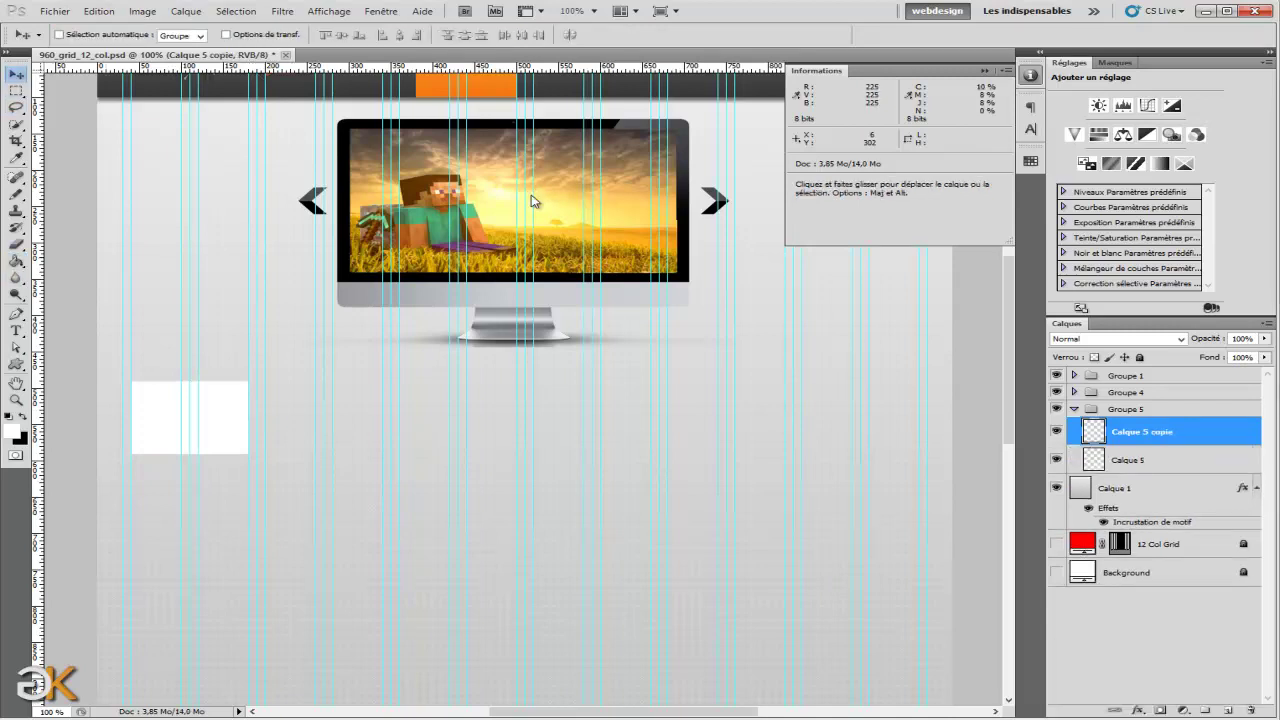
key(shift)
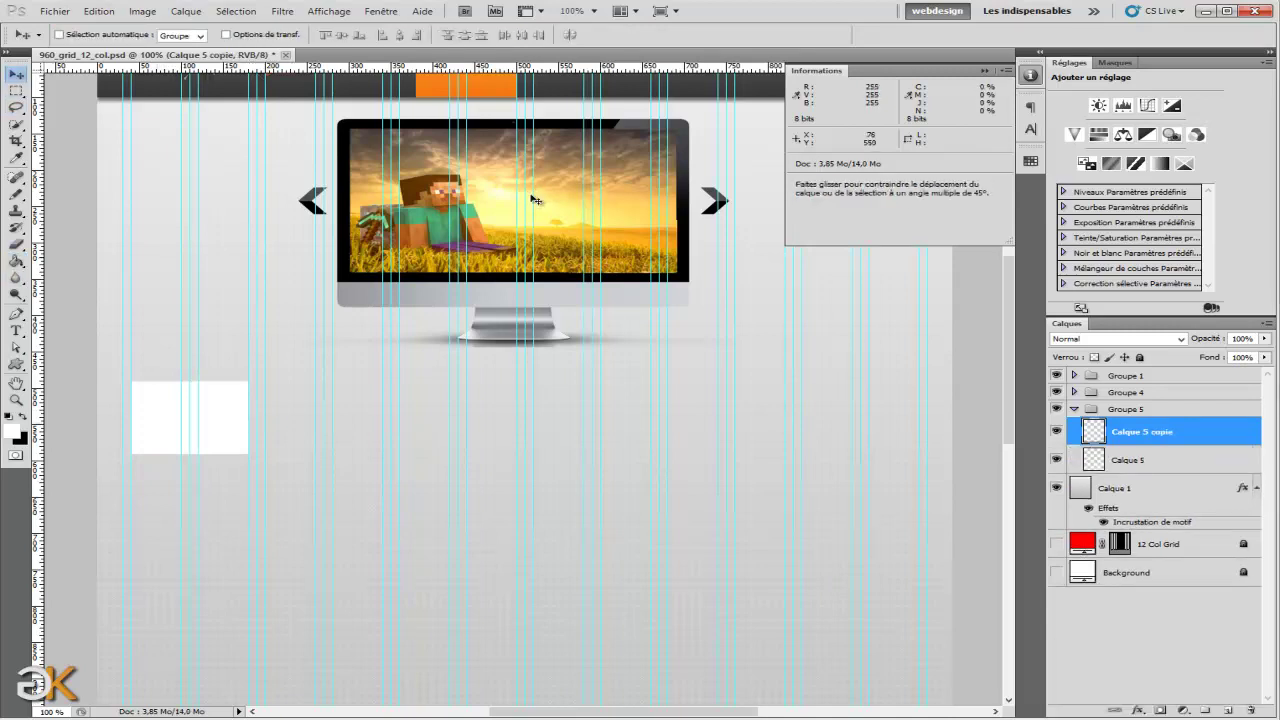
drag(535, 200, 669, 200)
key(shift+Left)
key(shift+Right)
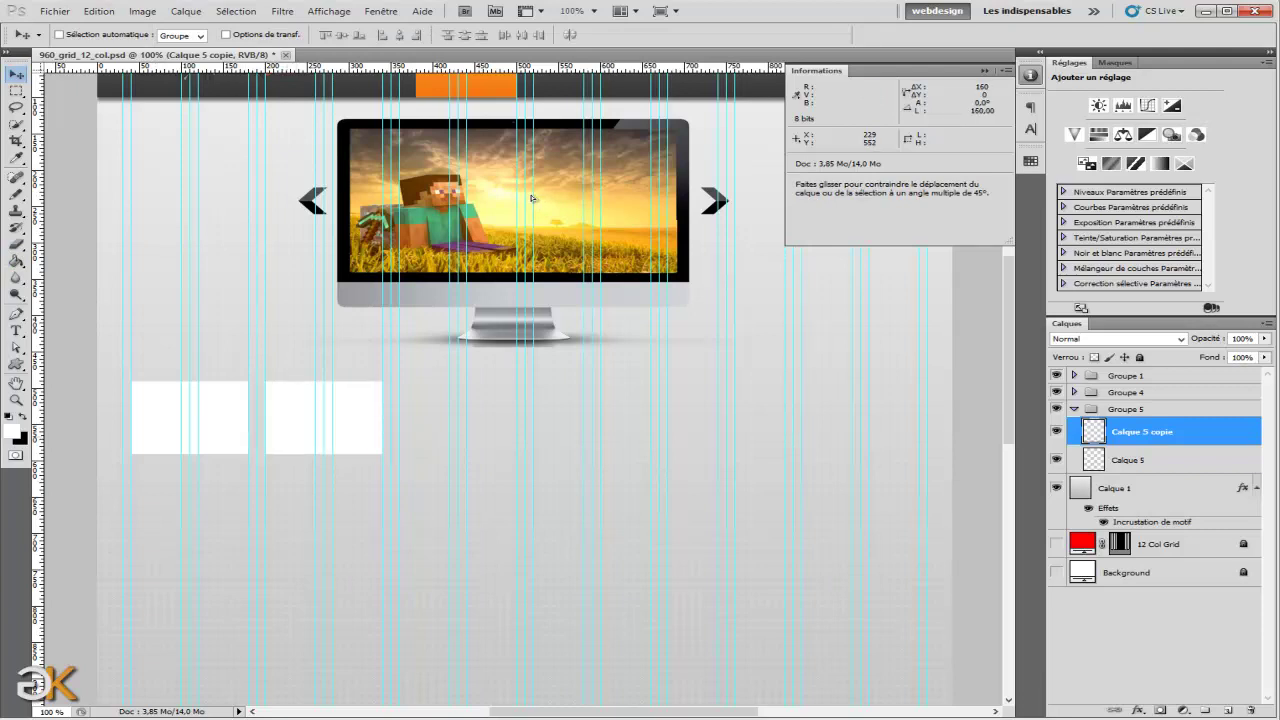
Duplicate the second rectangle and shift the copy right to form a third one with the same gap.
key(ctrl+j)
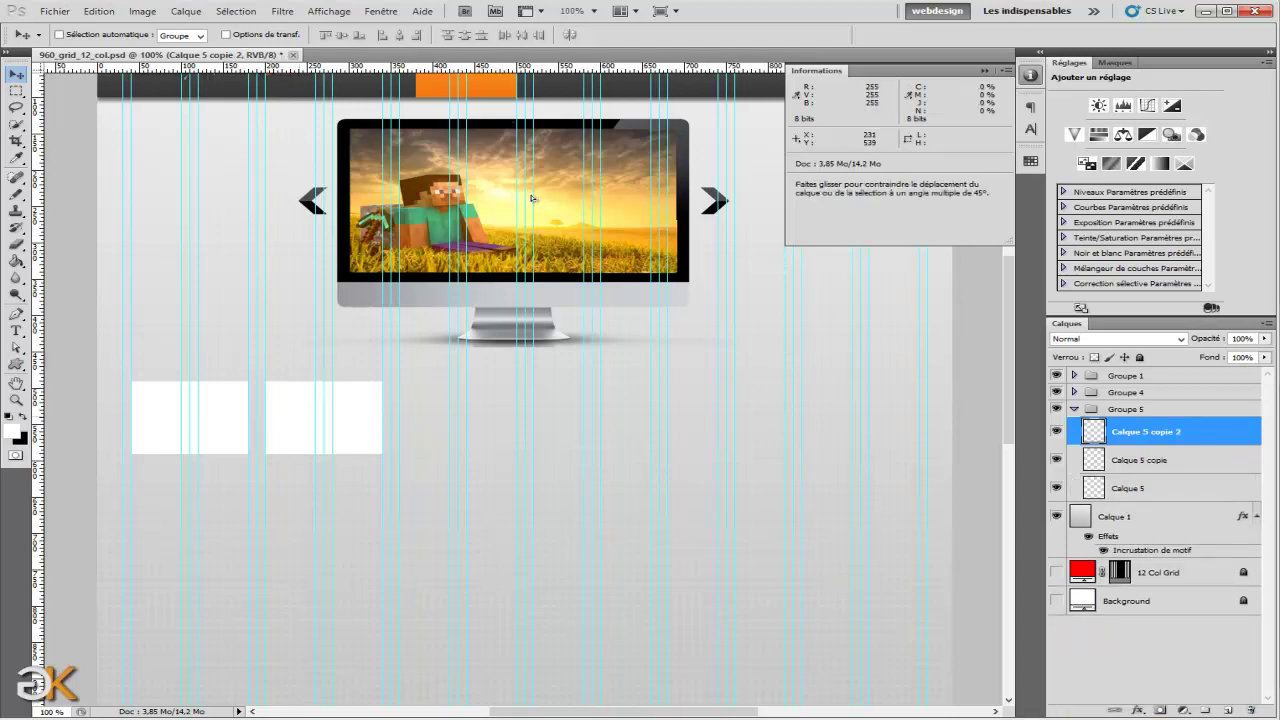
key(shift+Right)
key(shift+Right)
key(shift+Right)
key(shift+Right)
key(shift+Right)
key(shift+Right)
key(shift+Right)
key(shift+Right)
key(shift+Right)
key(shift+Right)
key(shift+Right)
key(shift+Right)
key(shift+Right)
key(shift+Right)
key(shift+Right)
key(shift+Right)
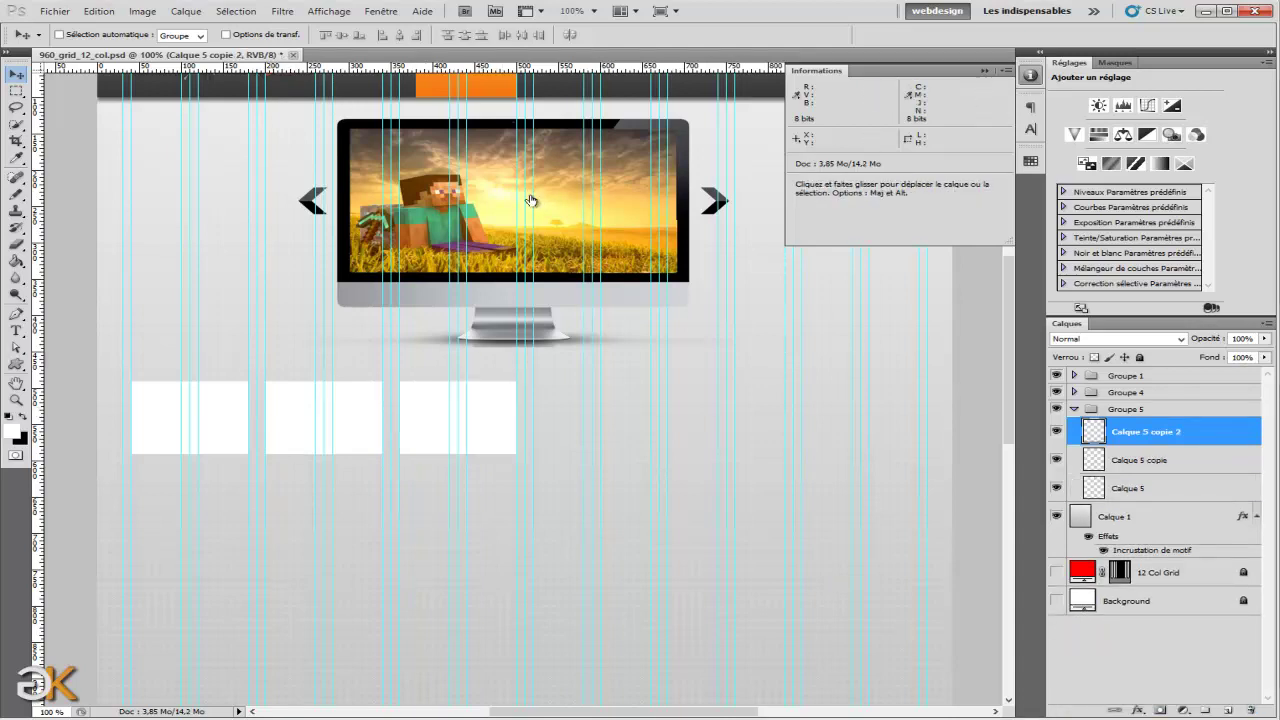
Duplicate all three white rectangles and shift the copies right to complete an evenly spaced row of six.
shift+click(1140, 488)
drag(1165, 438, 1226, 708)
key(shift+Right)
key(shift+Right)
key(shift+Right)
key(shift+Right)
key(shift+Right)
key(shift+Right)
key(shift+Right)
key(shift+Right)
key(shift+Right)
key(shift+Right)
key(shift+Right)
key(shift+Right)
key(shift+Right)
key(shift+Right)
key(shift+Right)
key(shift+Right)
key(shift+Right)
key(shift+Right)
key(shift+Right)
key(shift+Right)
key(shift+Right)
key(shift+Right)
key(shift+Right)
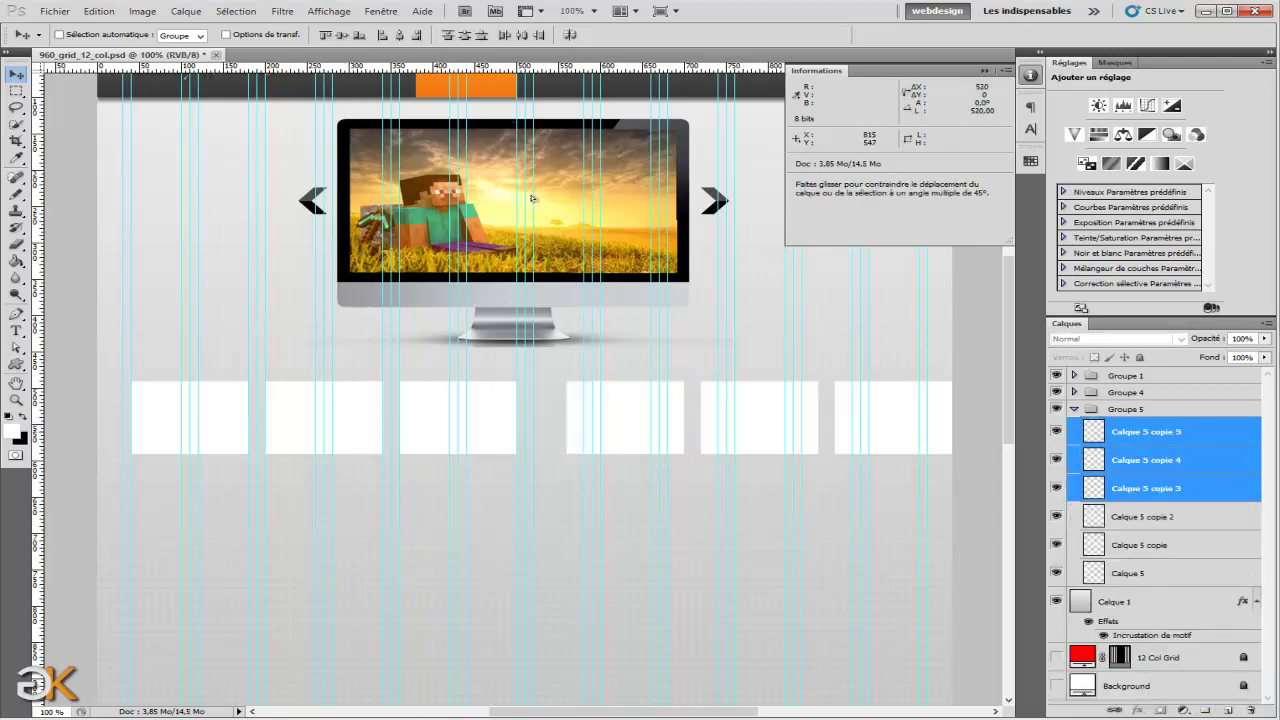
key(Right)
key(Right)
key(Right)
key(Right)
key(Left)
key(Left)
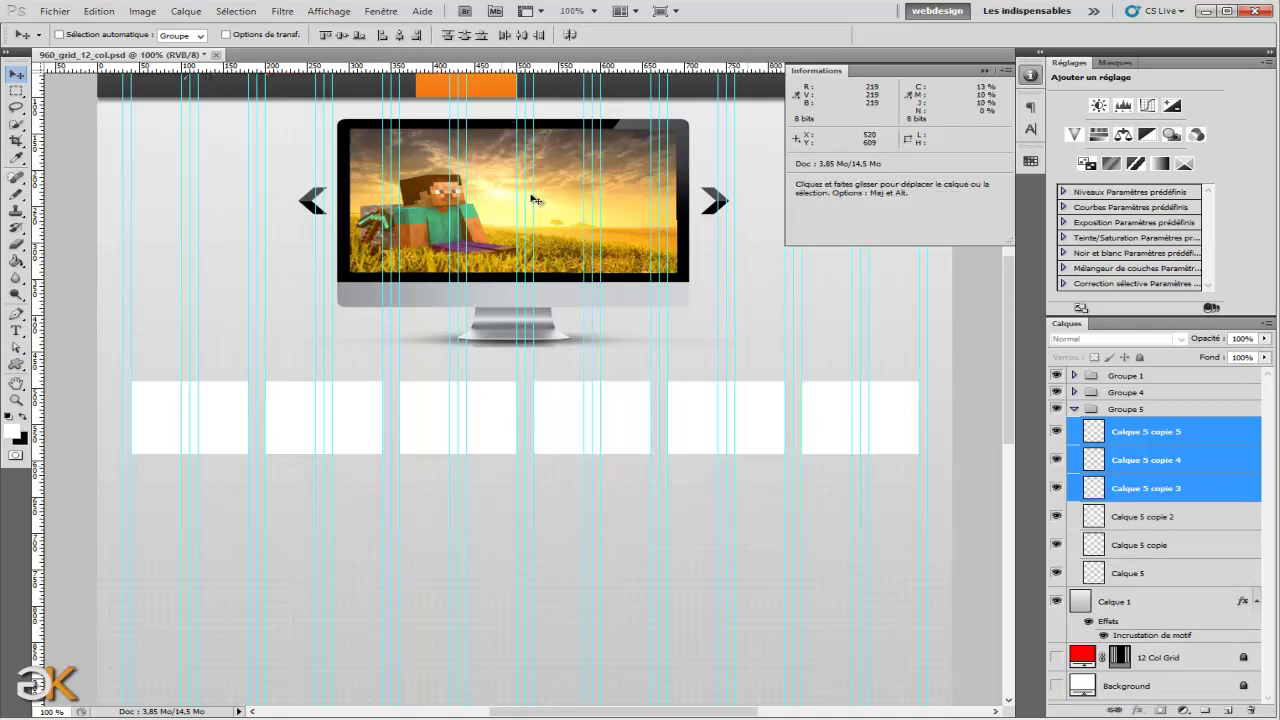
Add a drop shadow to the first rectangle with 50% opacity, global light off, 0 px distance and 10 px size.
scroll(530, 200, up, 1)
scroll(530, 200, up, 5)
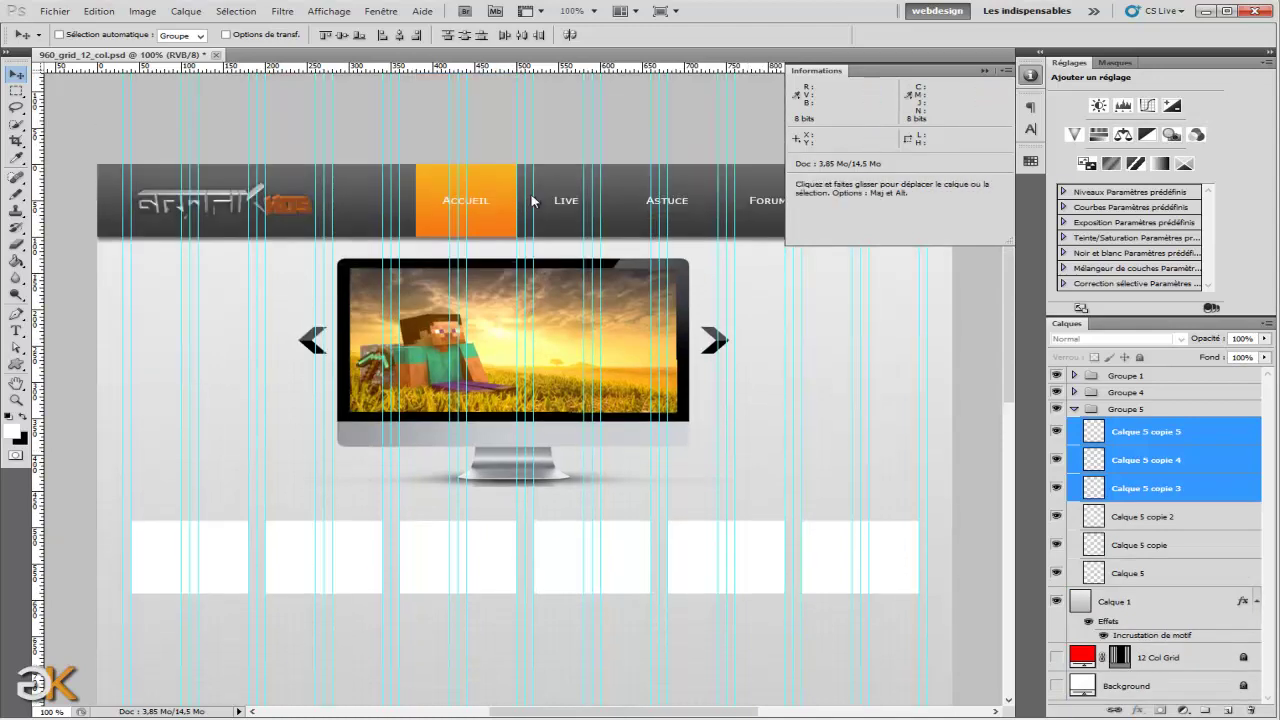
ctrl+click(531, 200)
double_click(1200, 573)
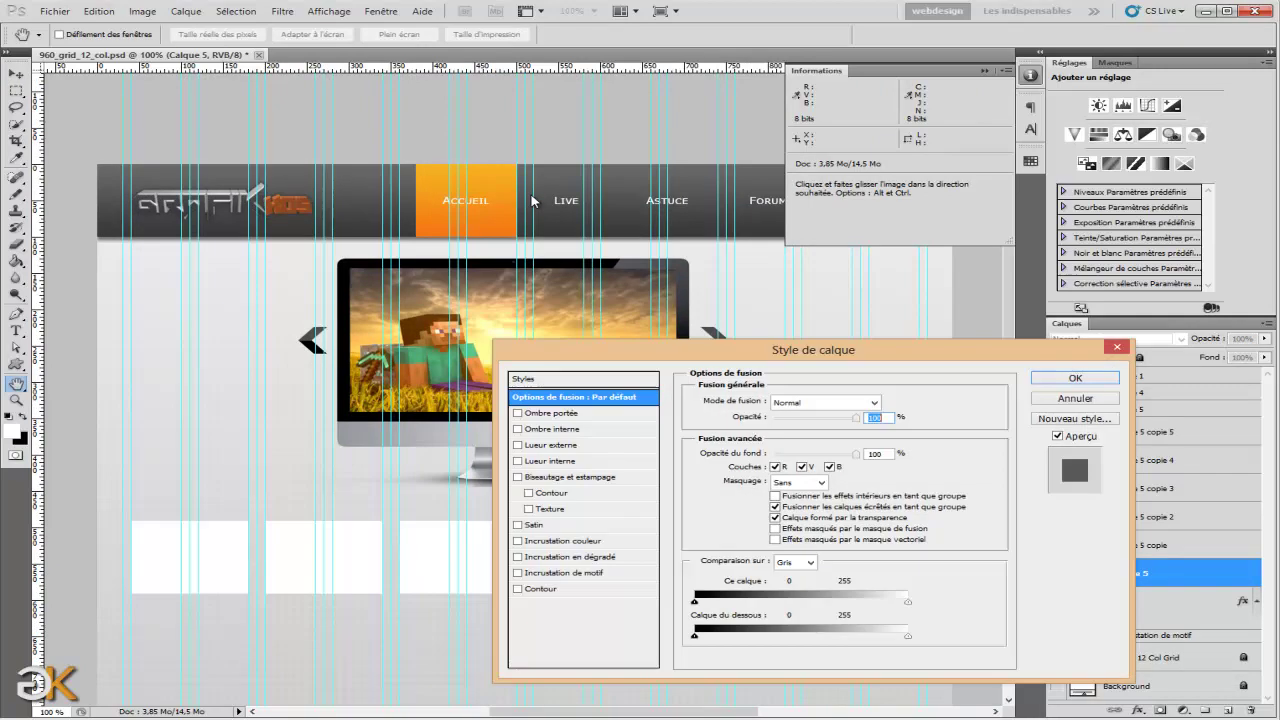
drag(700, 349, 704, 110)
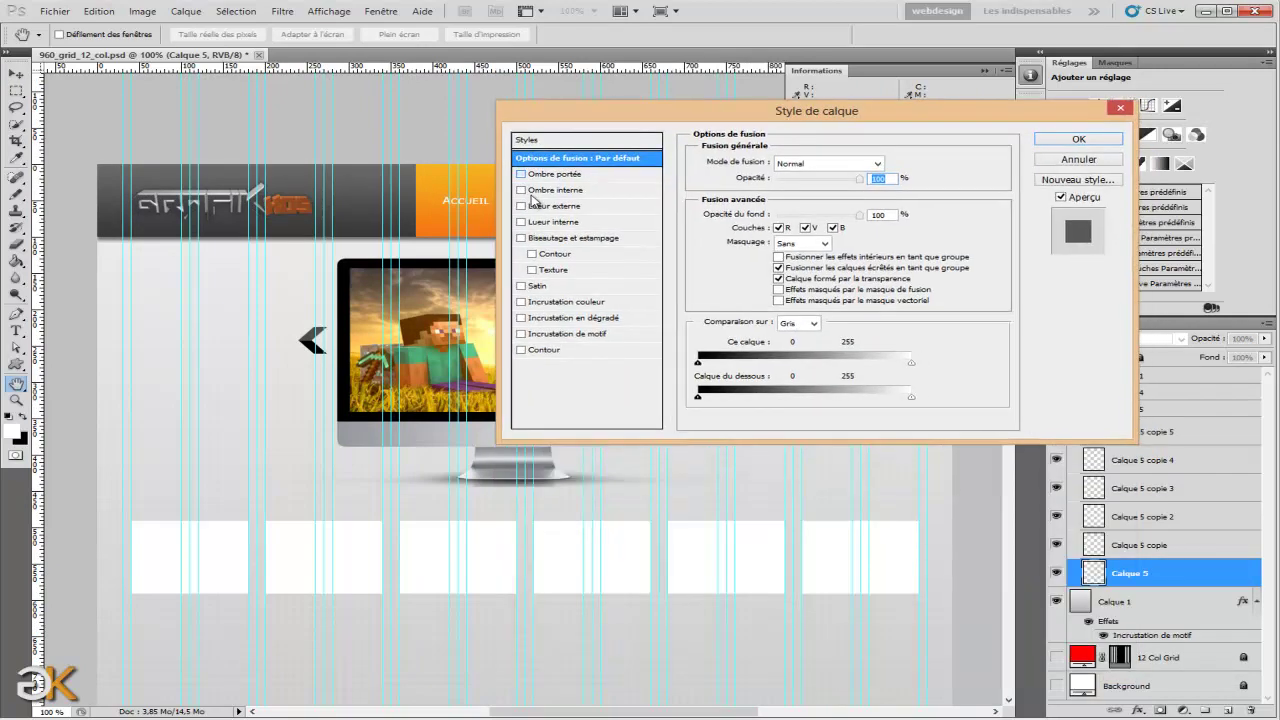
click(555, 174)
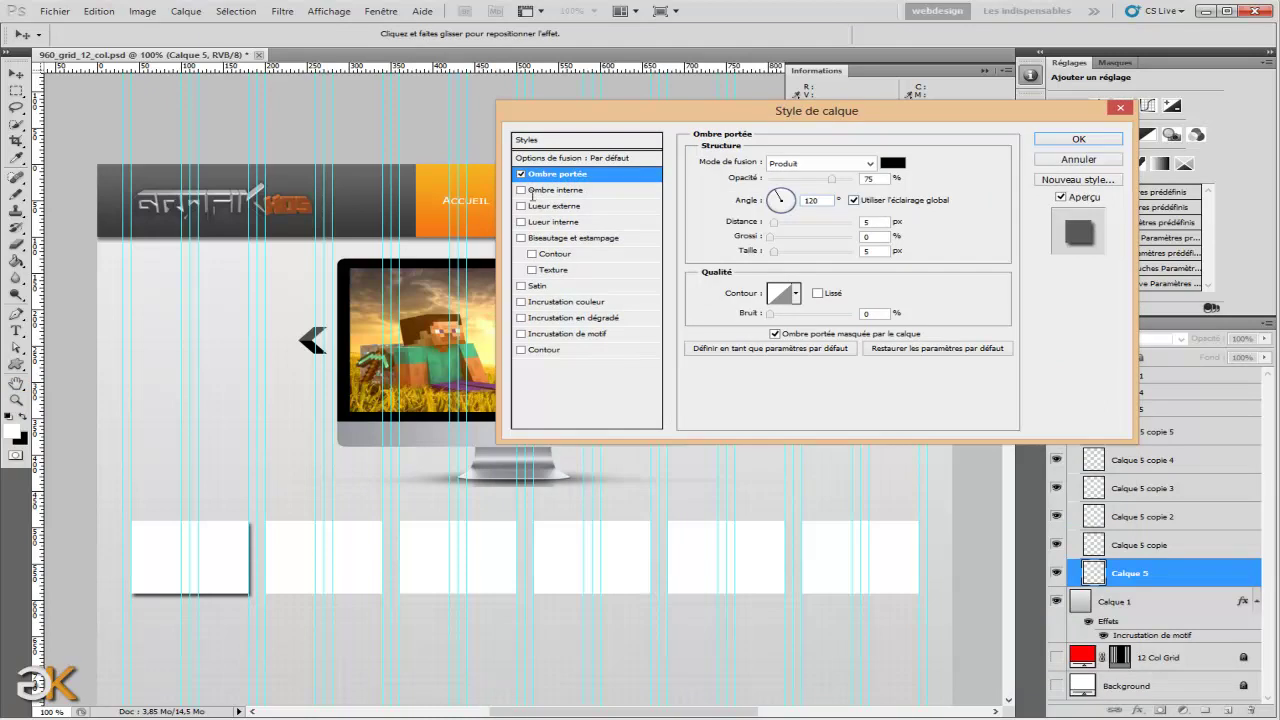
text(50)
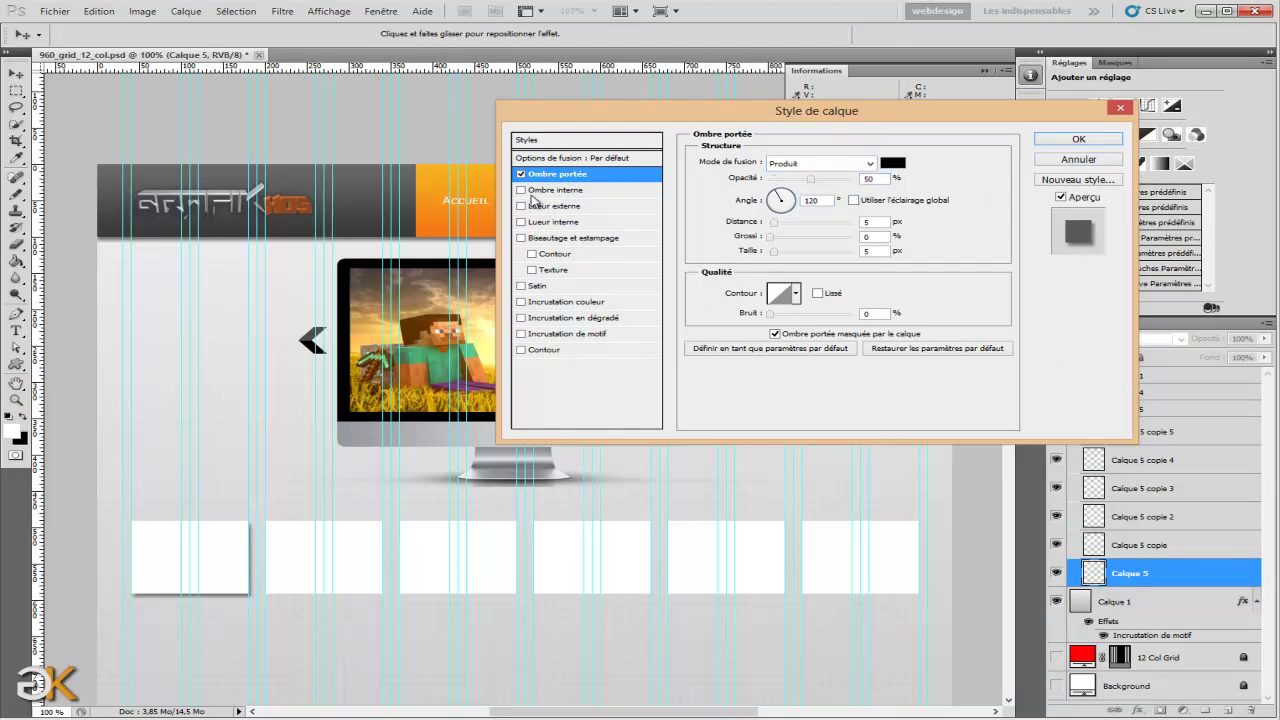
key(Tab)
text(010)
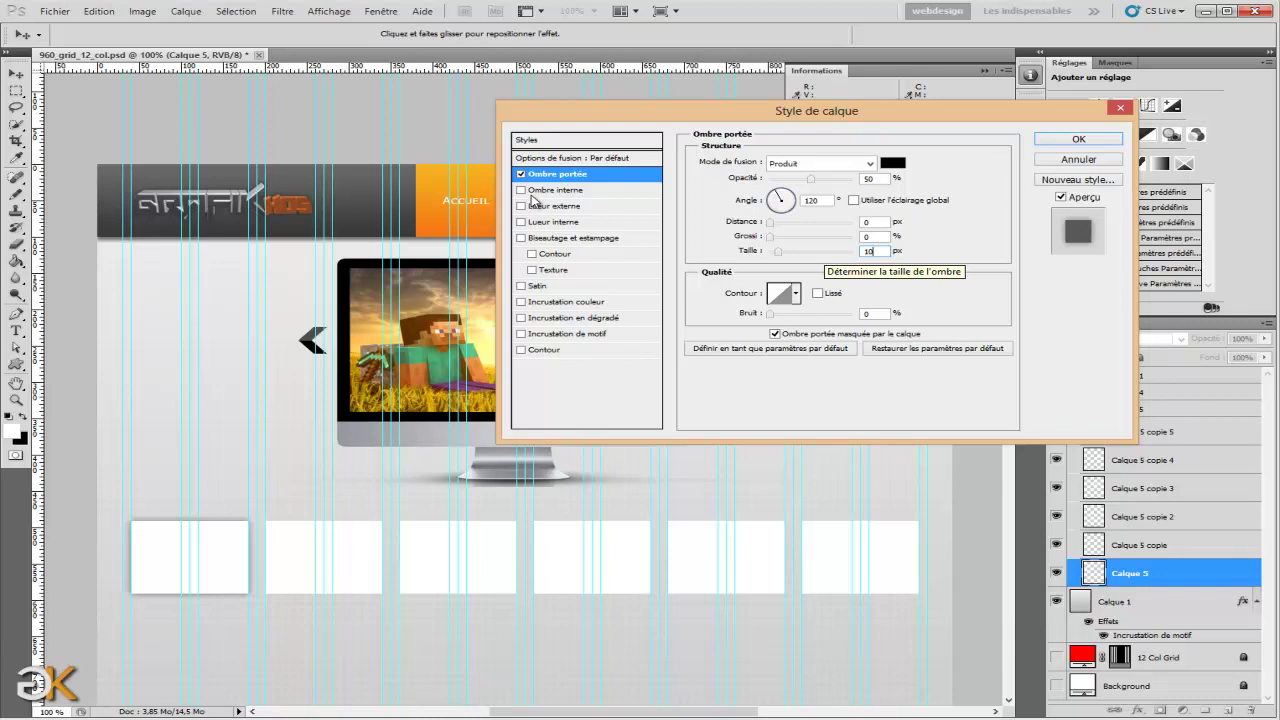
key(BackSpace)
key(BackSpace)
text(9)
key(BackSpace)
text(10)
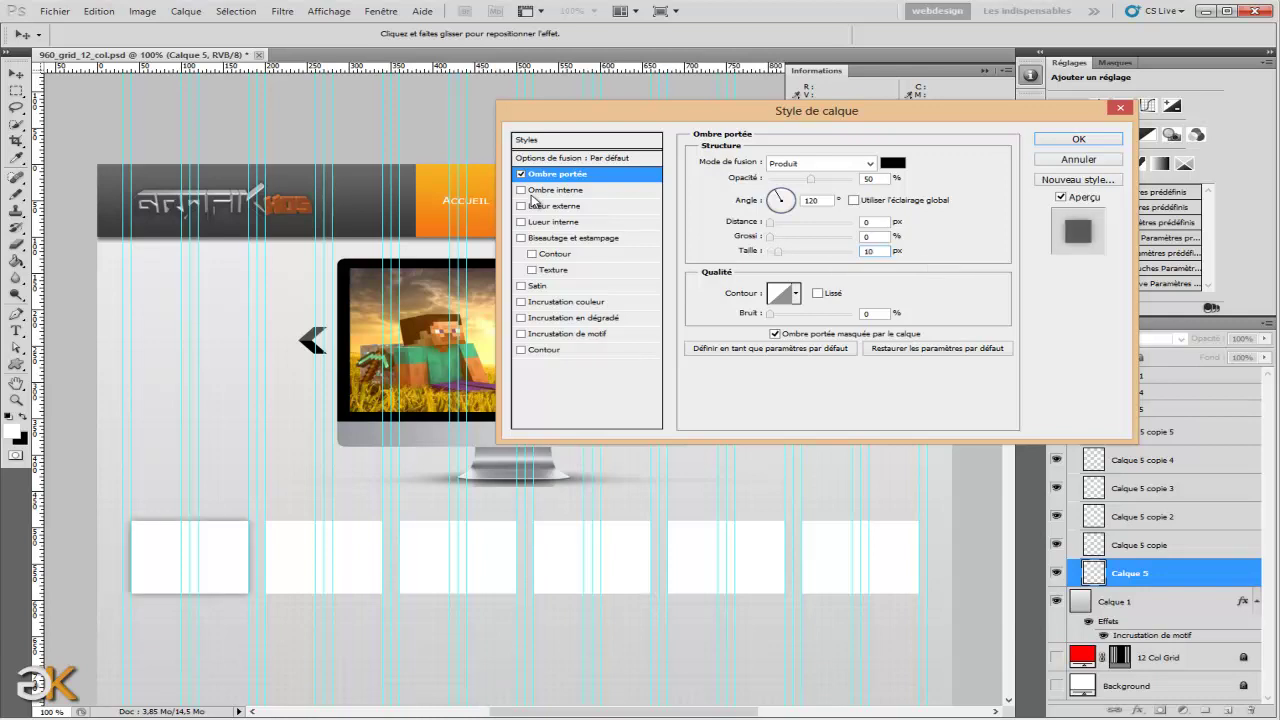
Add a 1 px outside stroke in colour ababab to the first rectangle, apply the style and hide the guides.
click(521, 349)
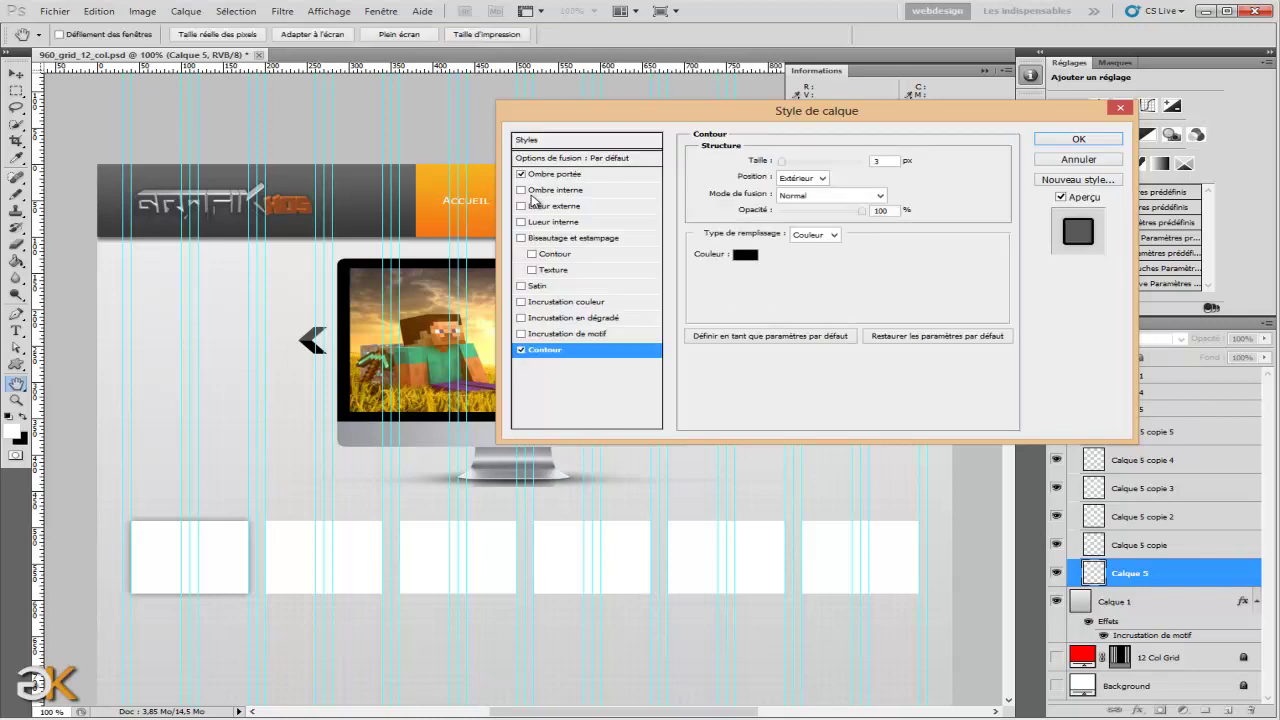
double_click(877, 161)
text(1)
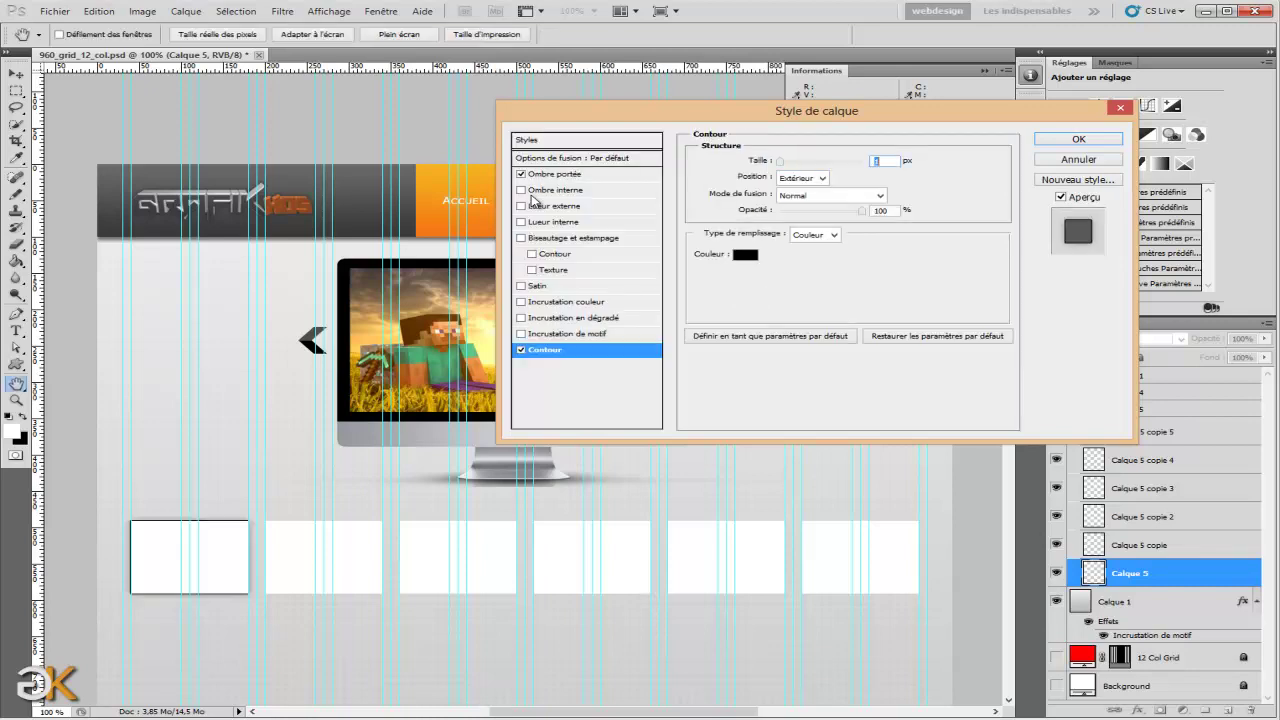
click(745, 254)
click(693, 531)
click(654, 540)
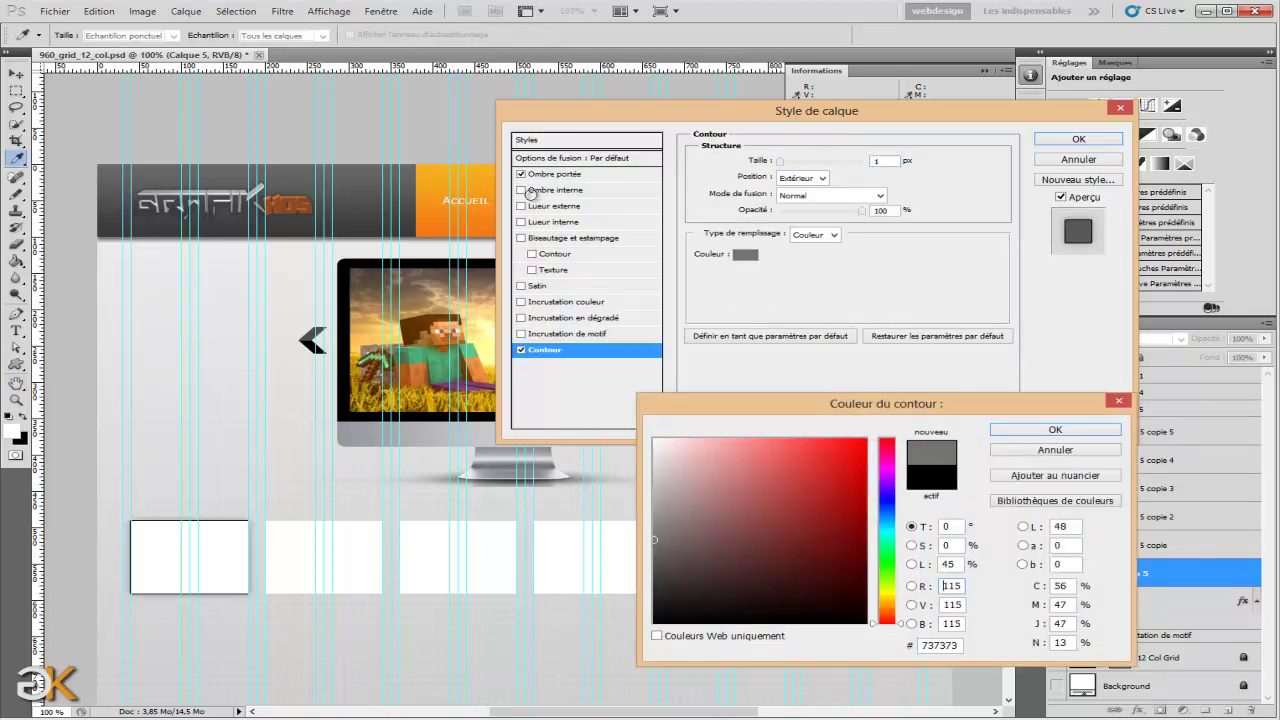
drag(654, 541, 654, 493)
double_click(940, 645)
text(ababab)
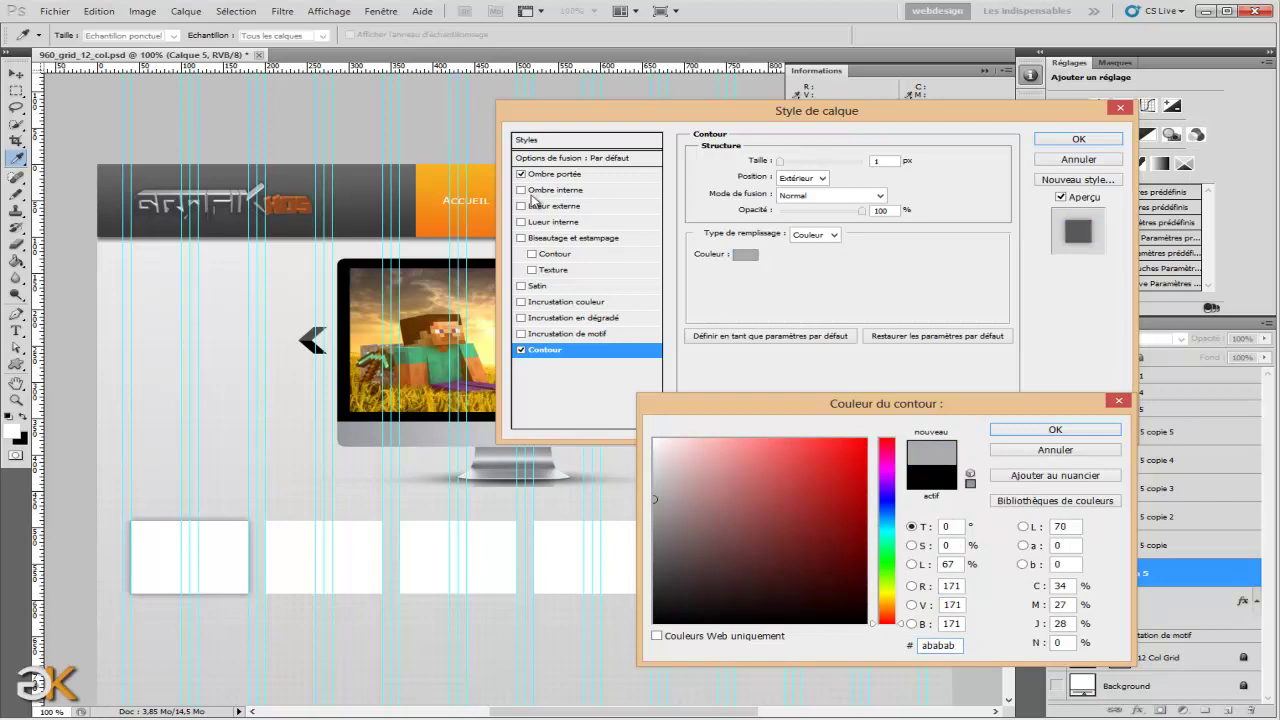
key(Return)
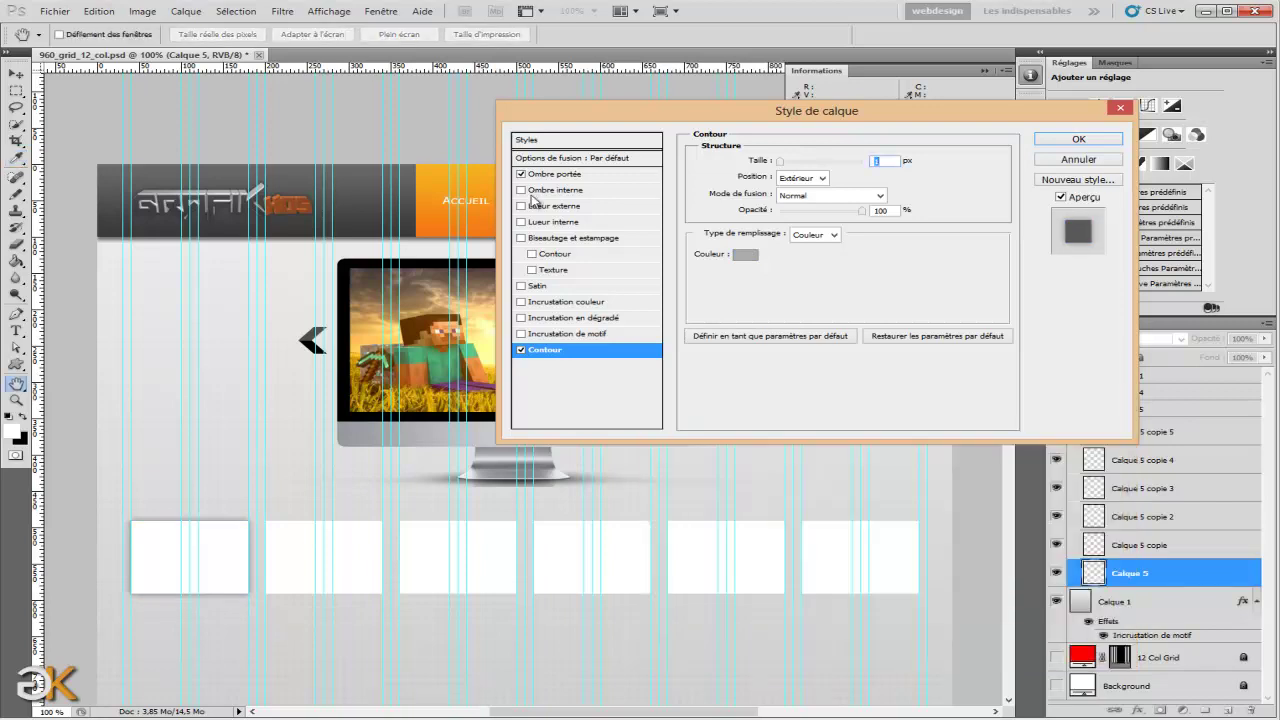
key(Return)
key(ctrl+h)
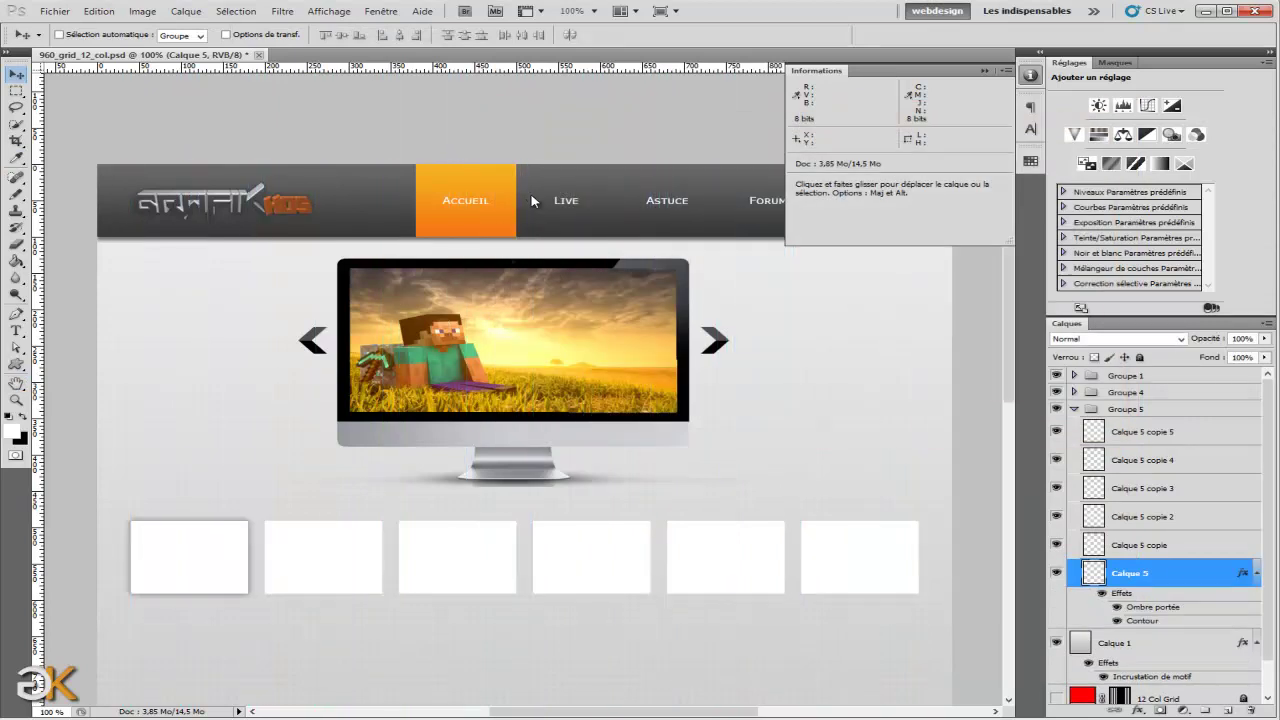
Copy the first rectangle's layer style and paste it onto the second rectangle.
right_click(1180, 572)
click(1215, 473)
right_click(1200, 544)
click(1240, 432)
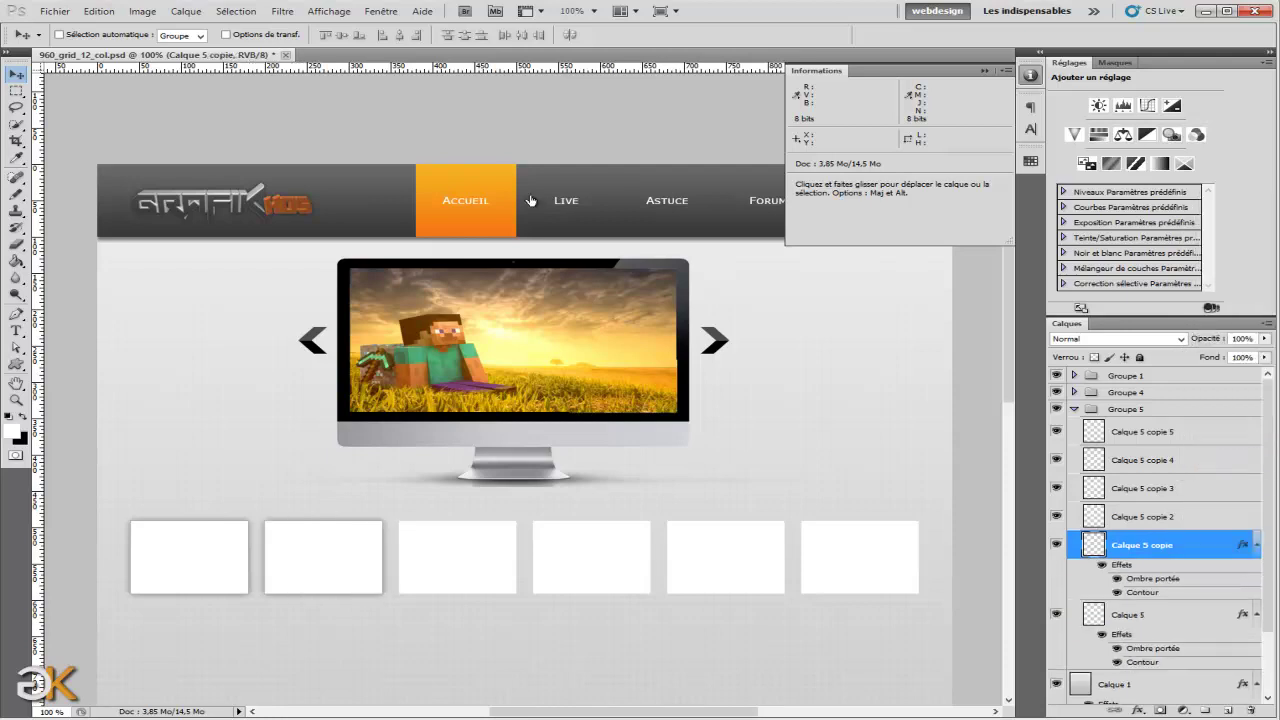
Paste the copied layer style onto the remaining four white rectangles, Calque 5 copie 2 through Calque 5 copie 5.
right_click(1213, 516)
click(1245, 434)
right_click(1213, 488)
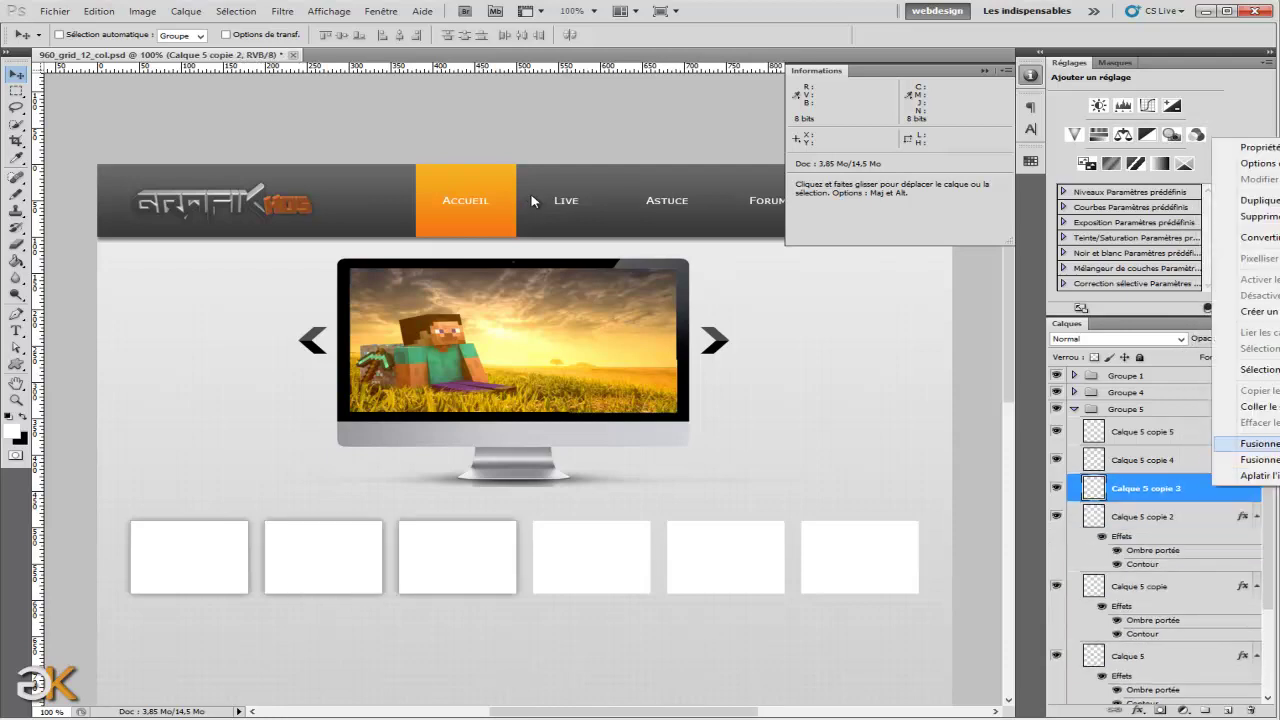
click(1250, 406)
right_click(1213, 460)
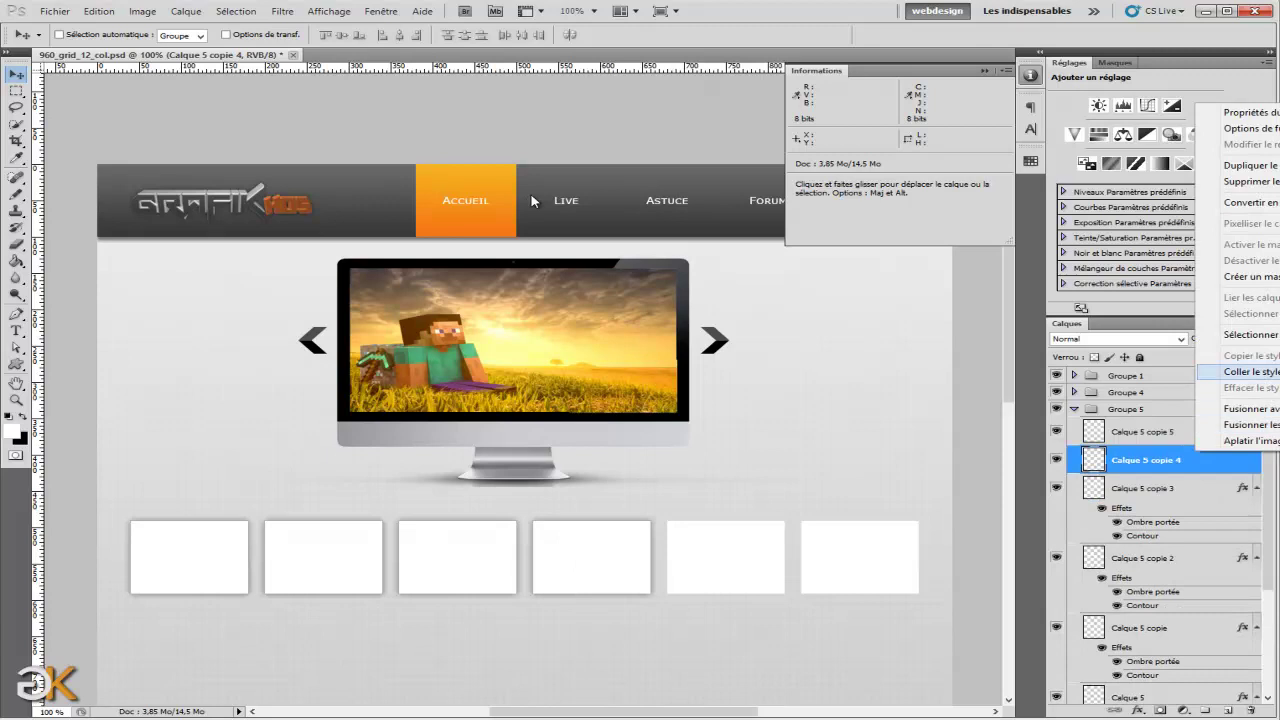
click(1240, 372)
right_click(1213, 432)
click(1240, 352)
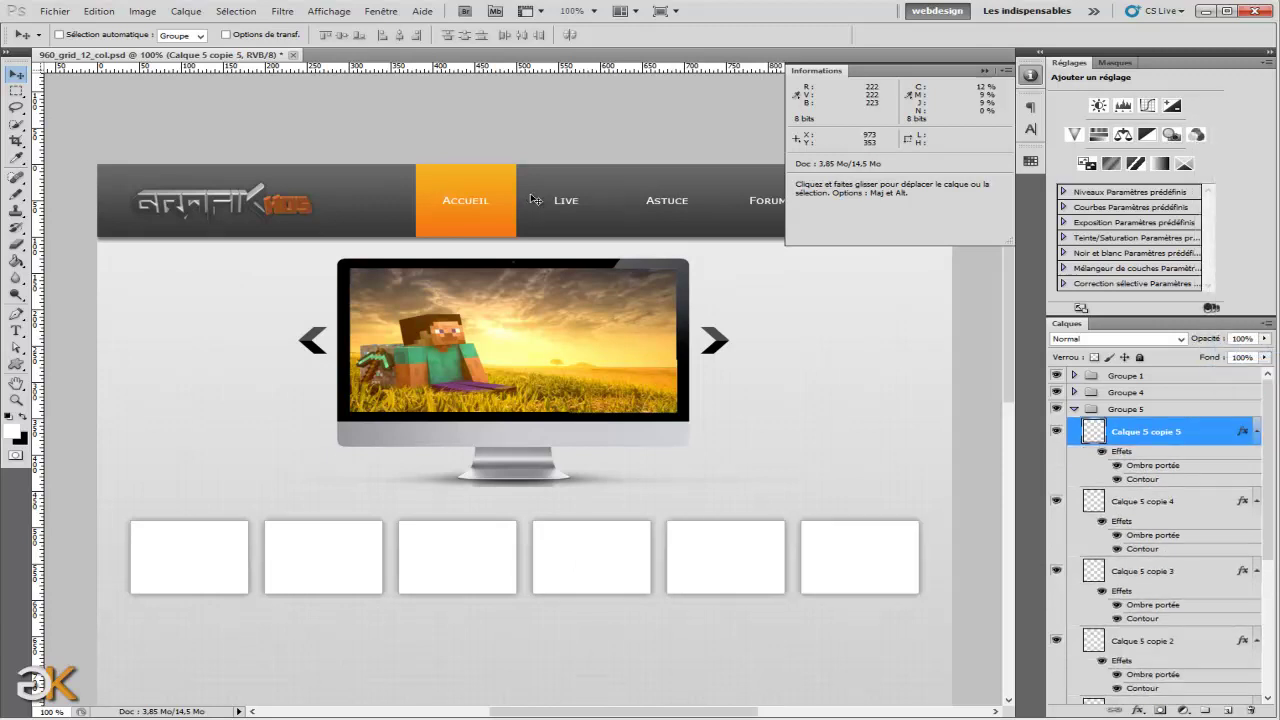
scroll(535, 200, down, 1)
scroll(535, 200, up, 1)
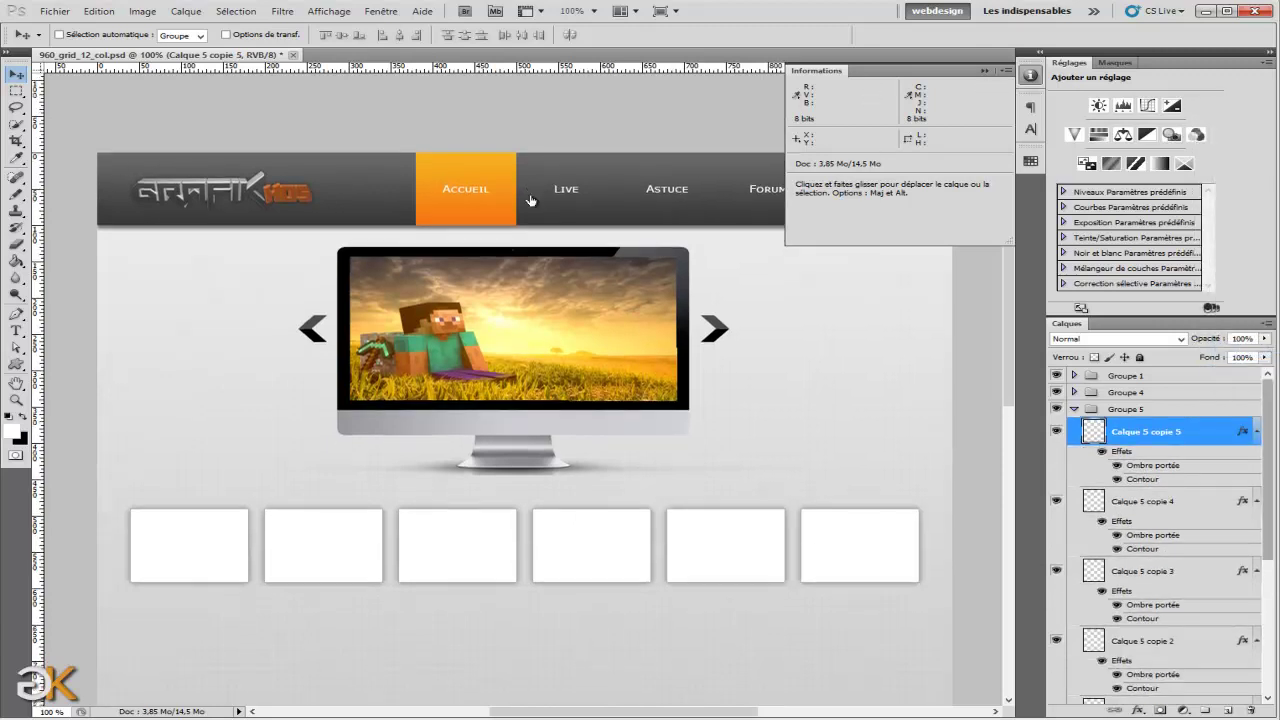
Collapse the effects lists of all six rectangle layers in Groupe 5.
click(1257, 432)
click(1257, 460)
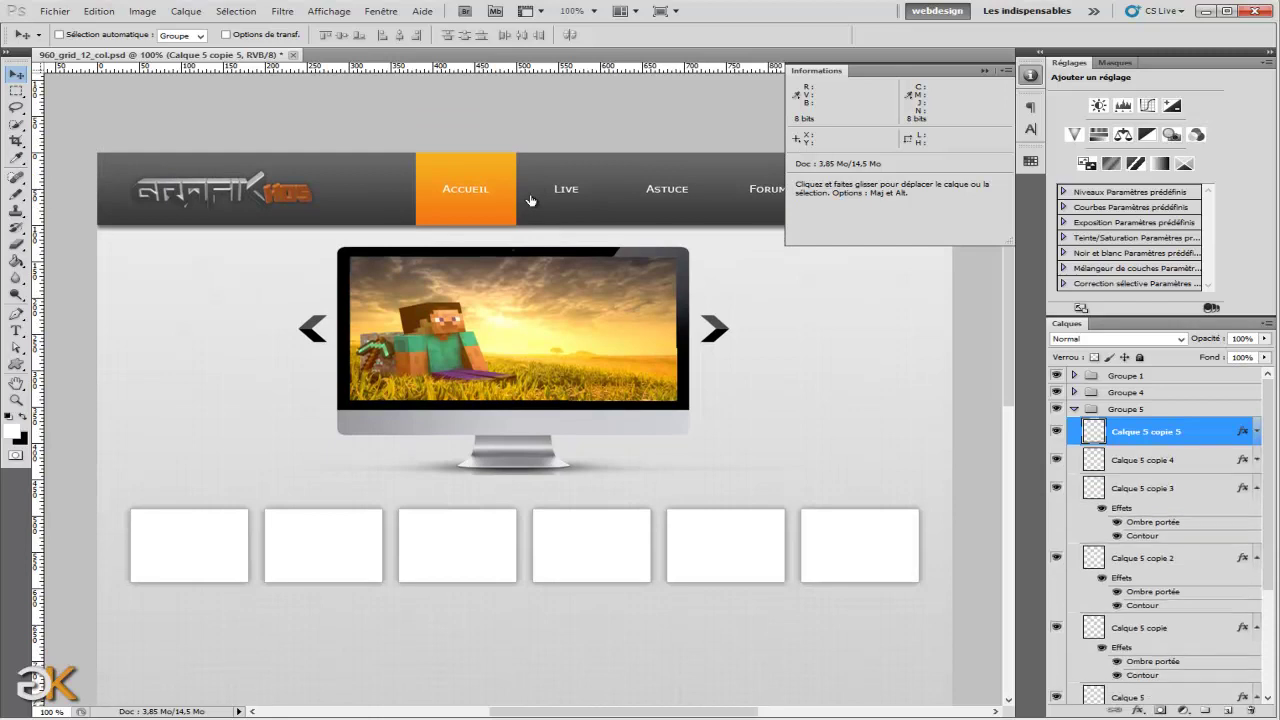
click(1257, 488)
click(1146, 516)
click(1257, 586)
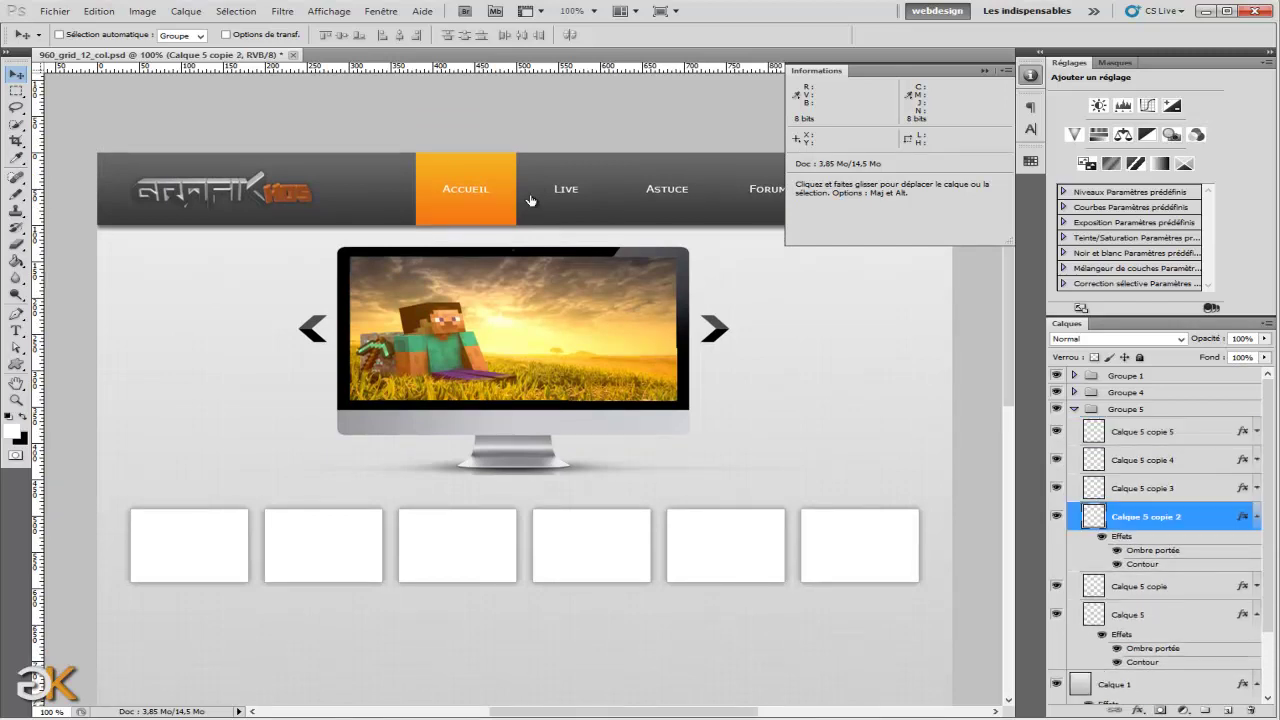
click(1257, 516)
click(1257, 573)
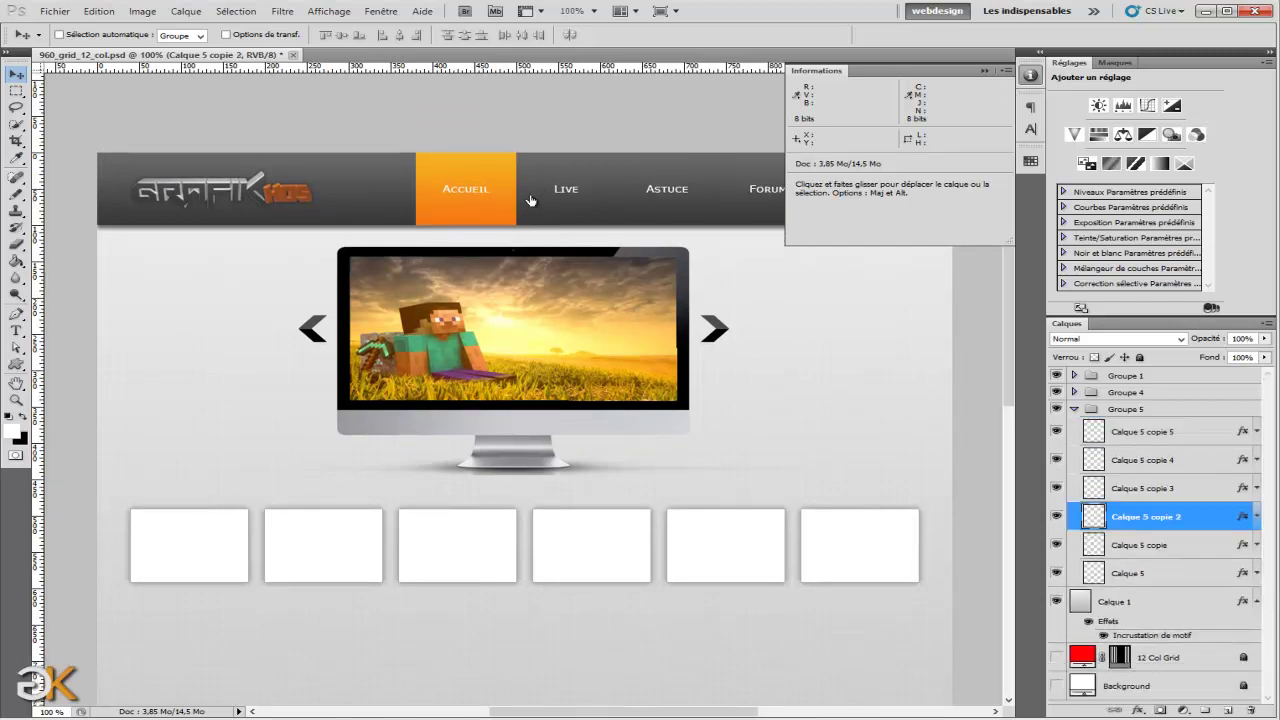